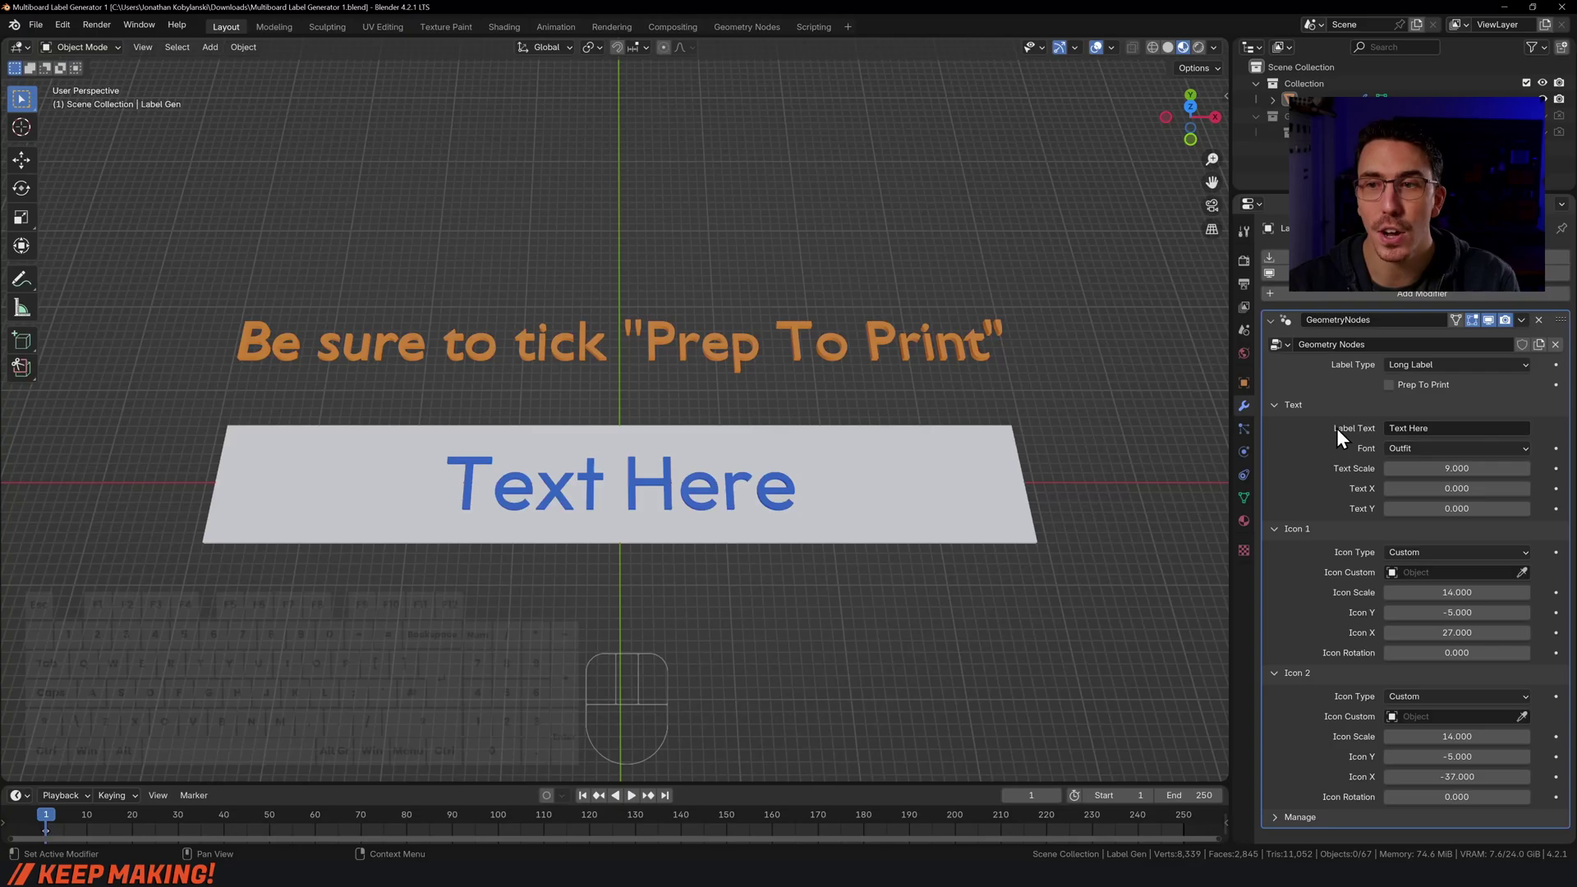
Change the label text to 'I like Ice Cream' and tick Prep To Print
left_click(1416, 428)
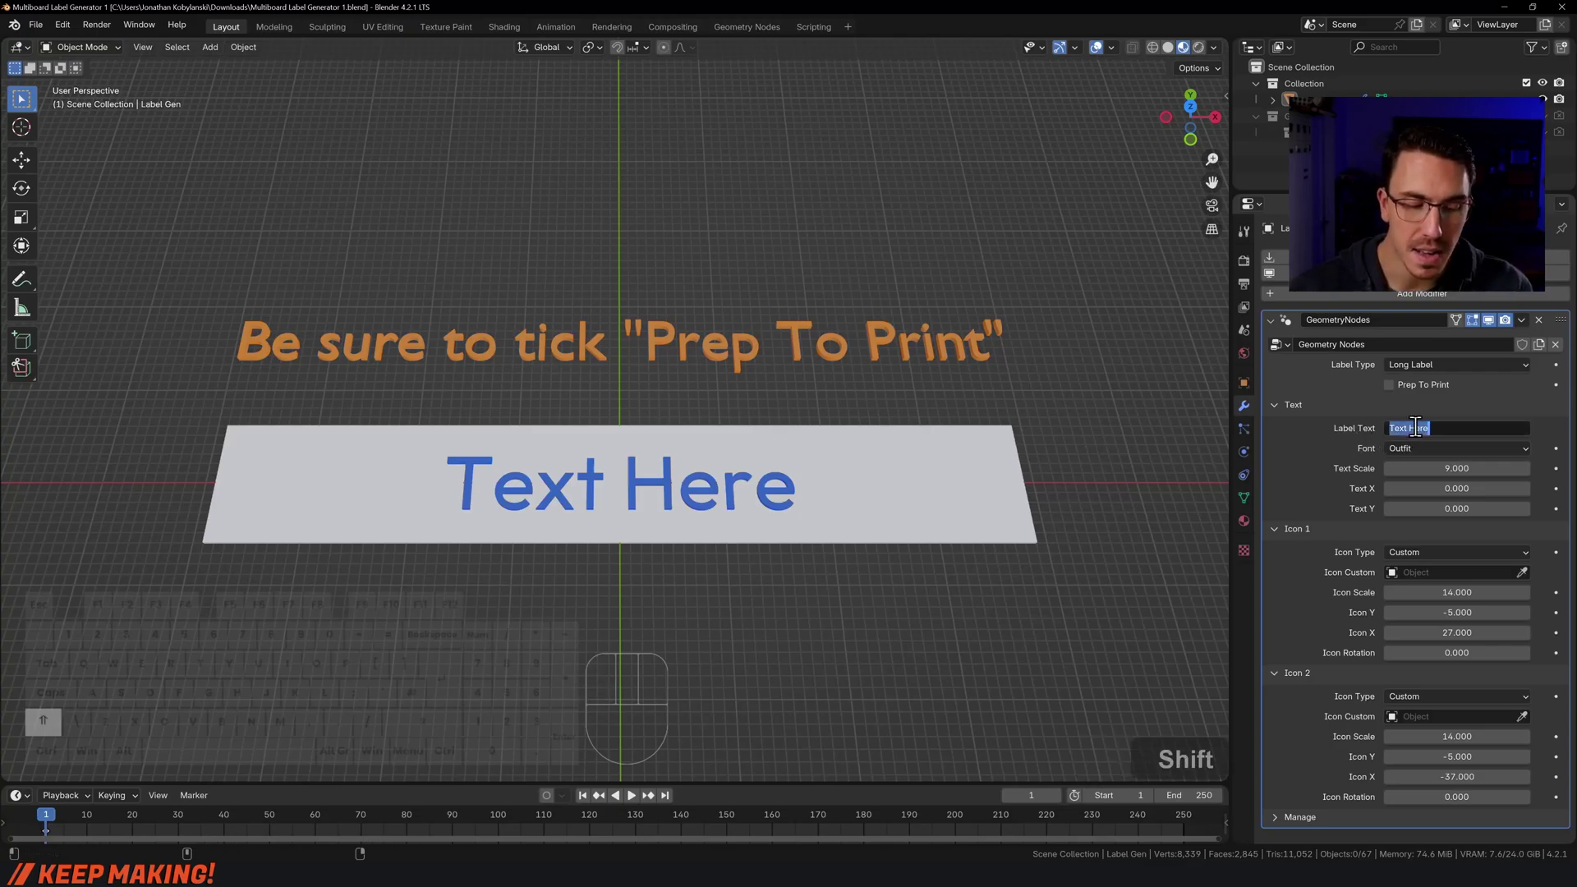
type("I like Ice")
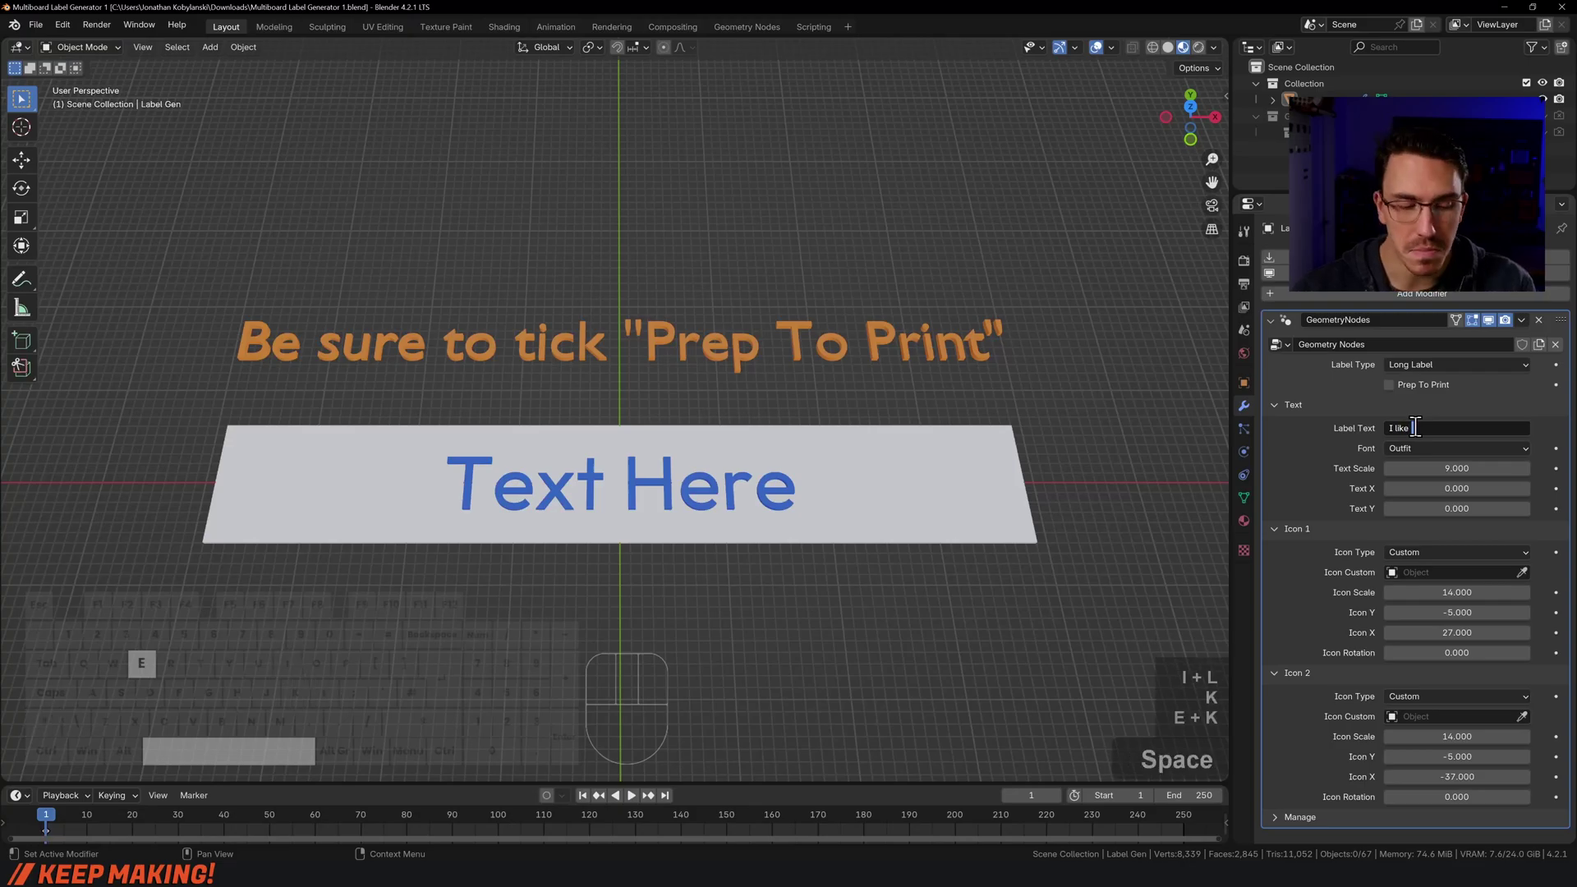
type("cream")
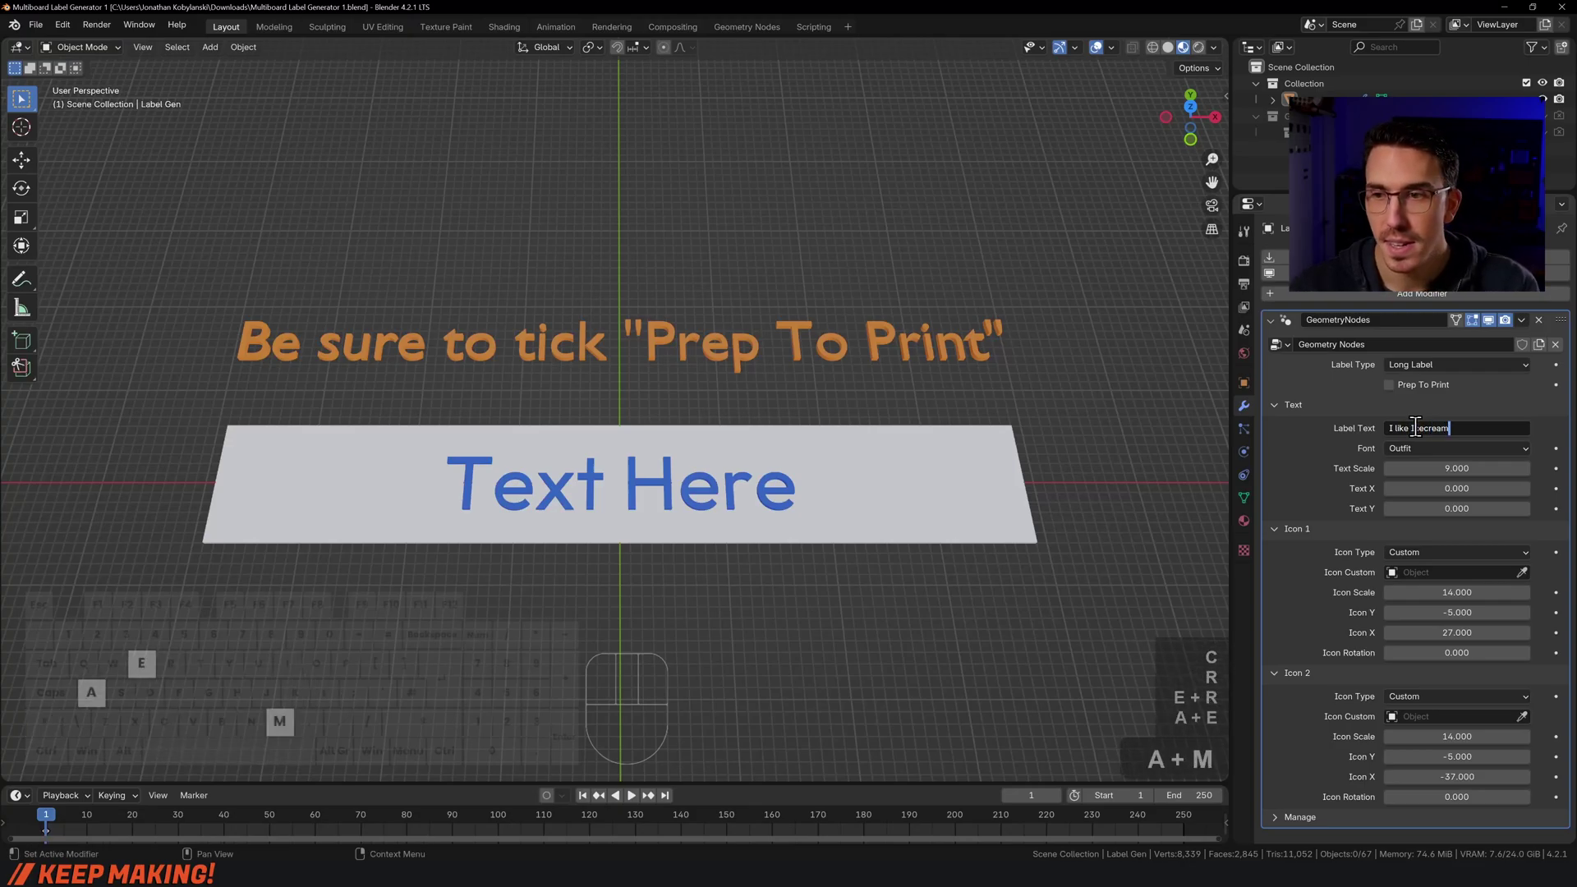
key("Left")
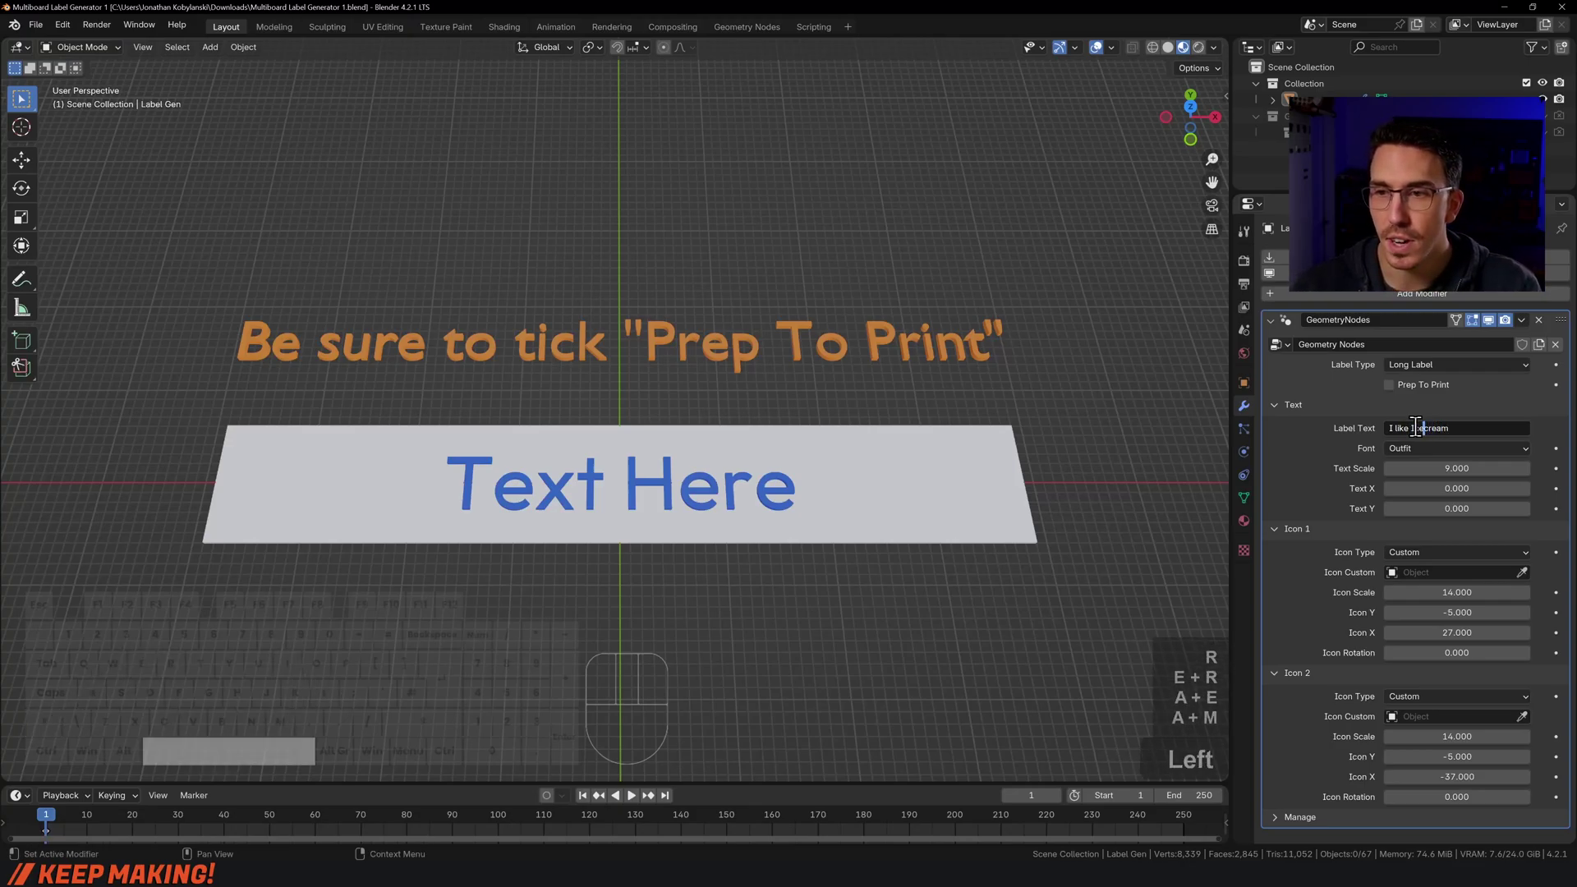
key("Right")
key("BackSpace")
type("C")
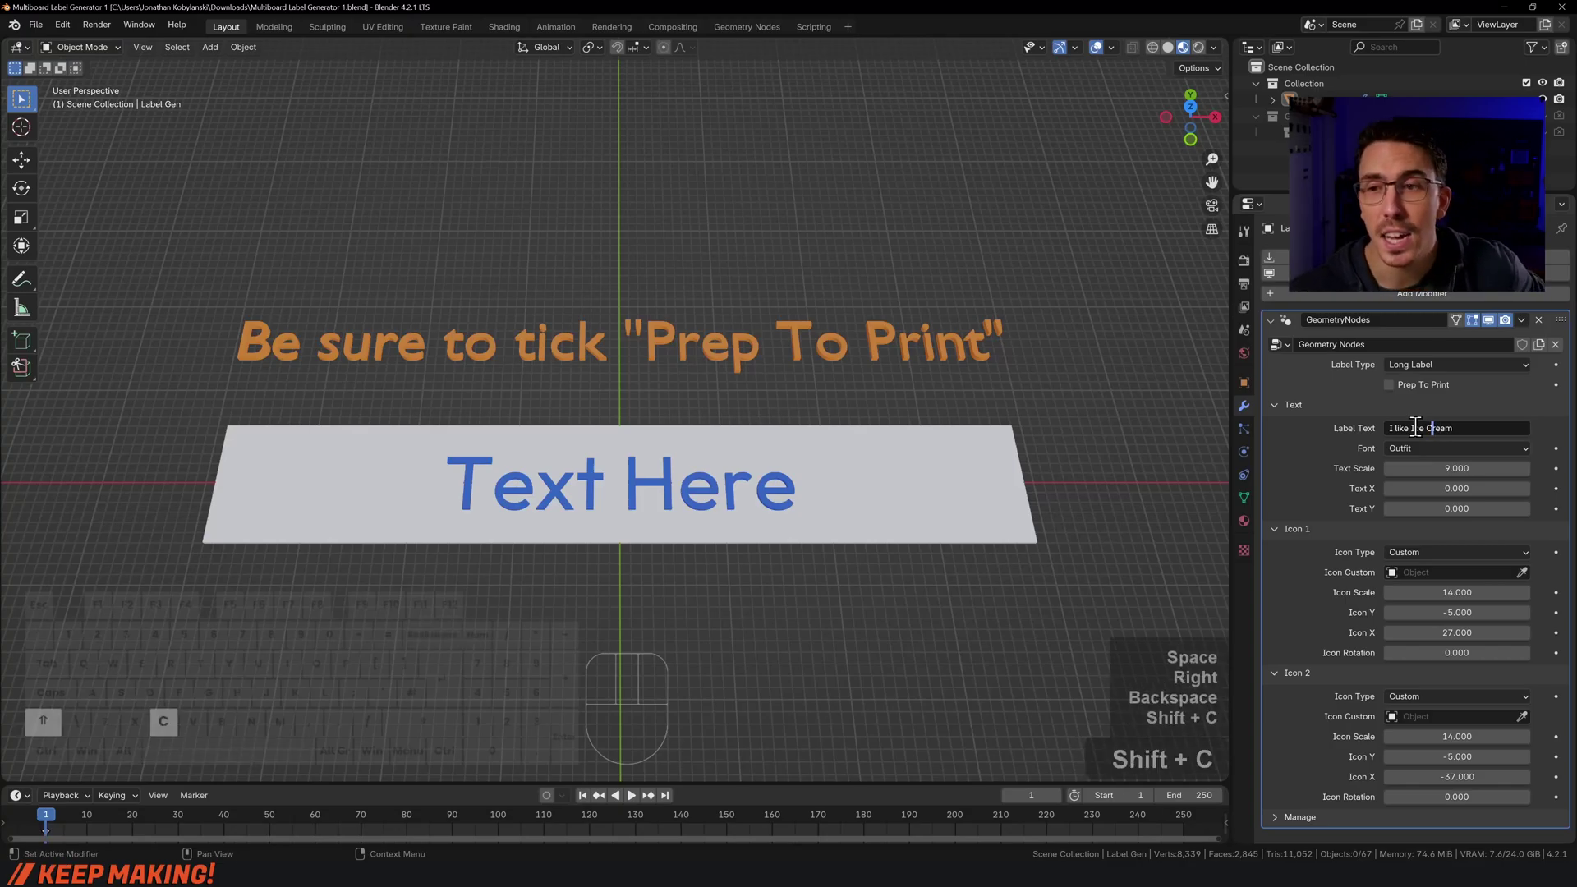
left_click(1335, 381)
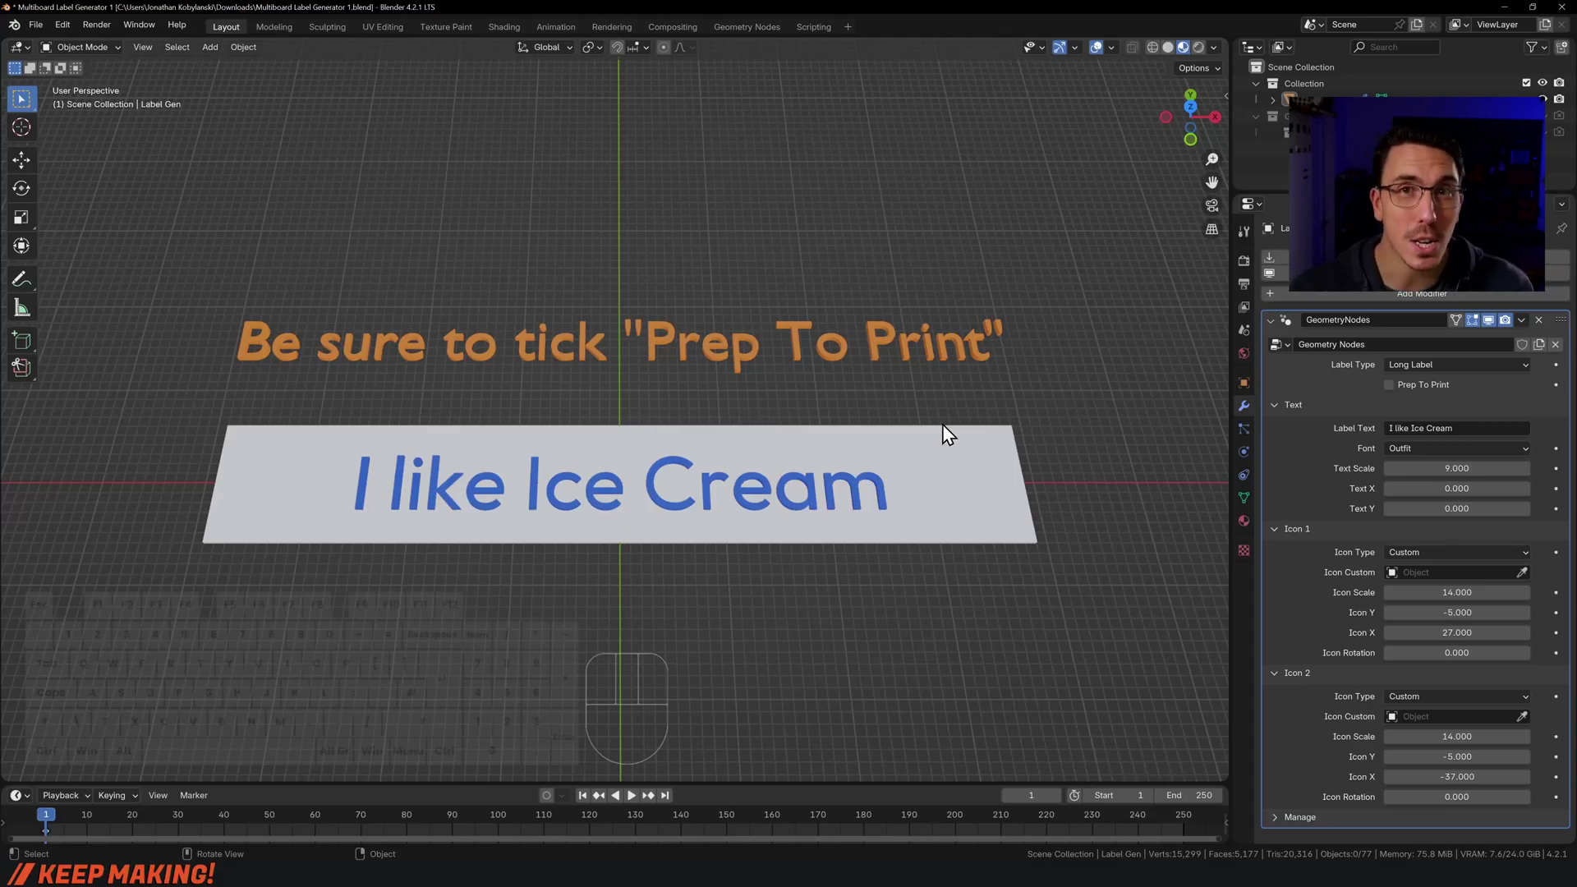
left_click(1388, 386)
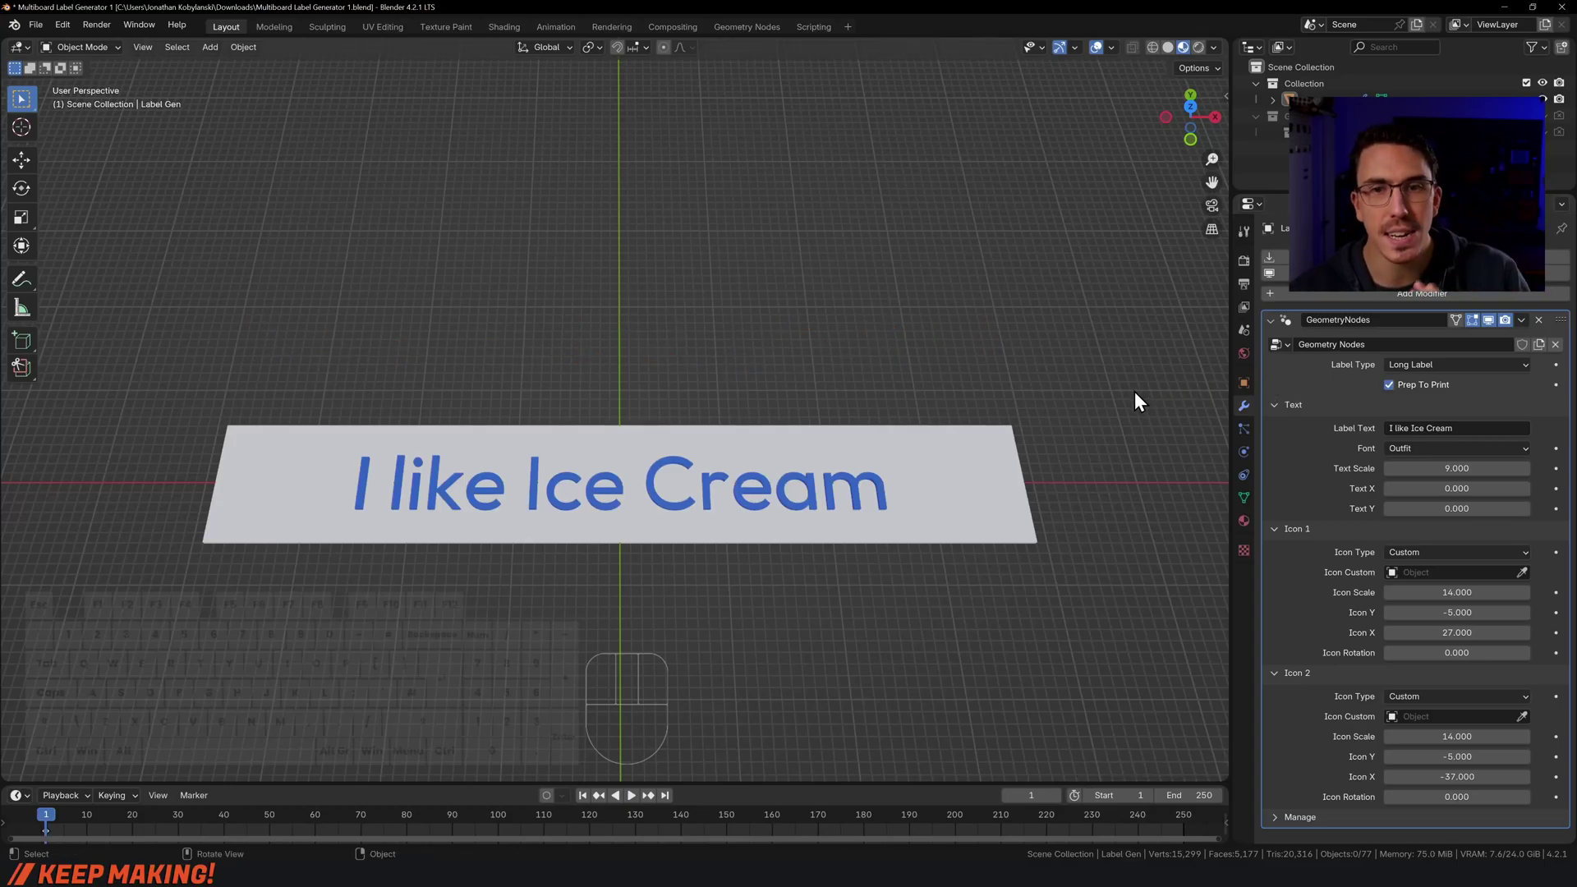
Export the selected label alone as Multiboard Label Generator 1.stl with Selection Only
left_click(884, 481)
left_click(38, 24)
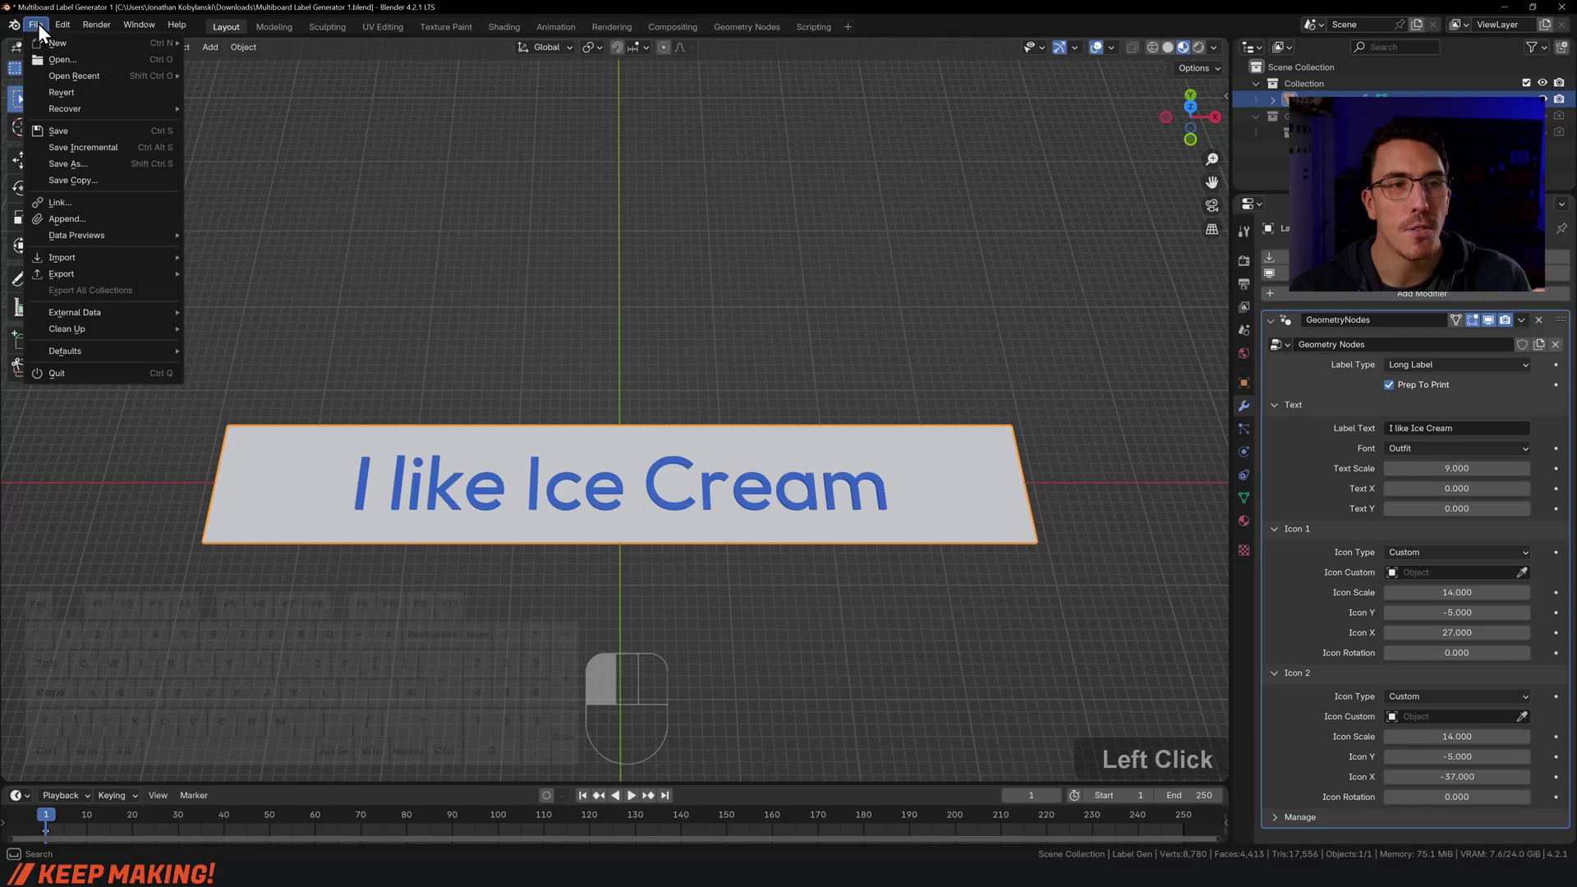
mouse_move(81, 273)
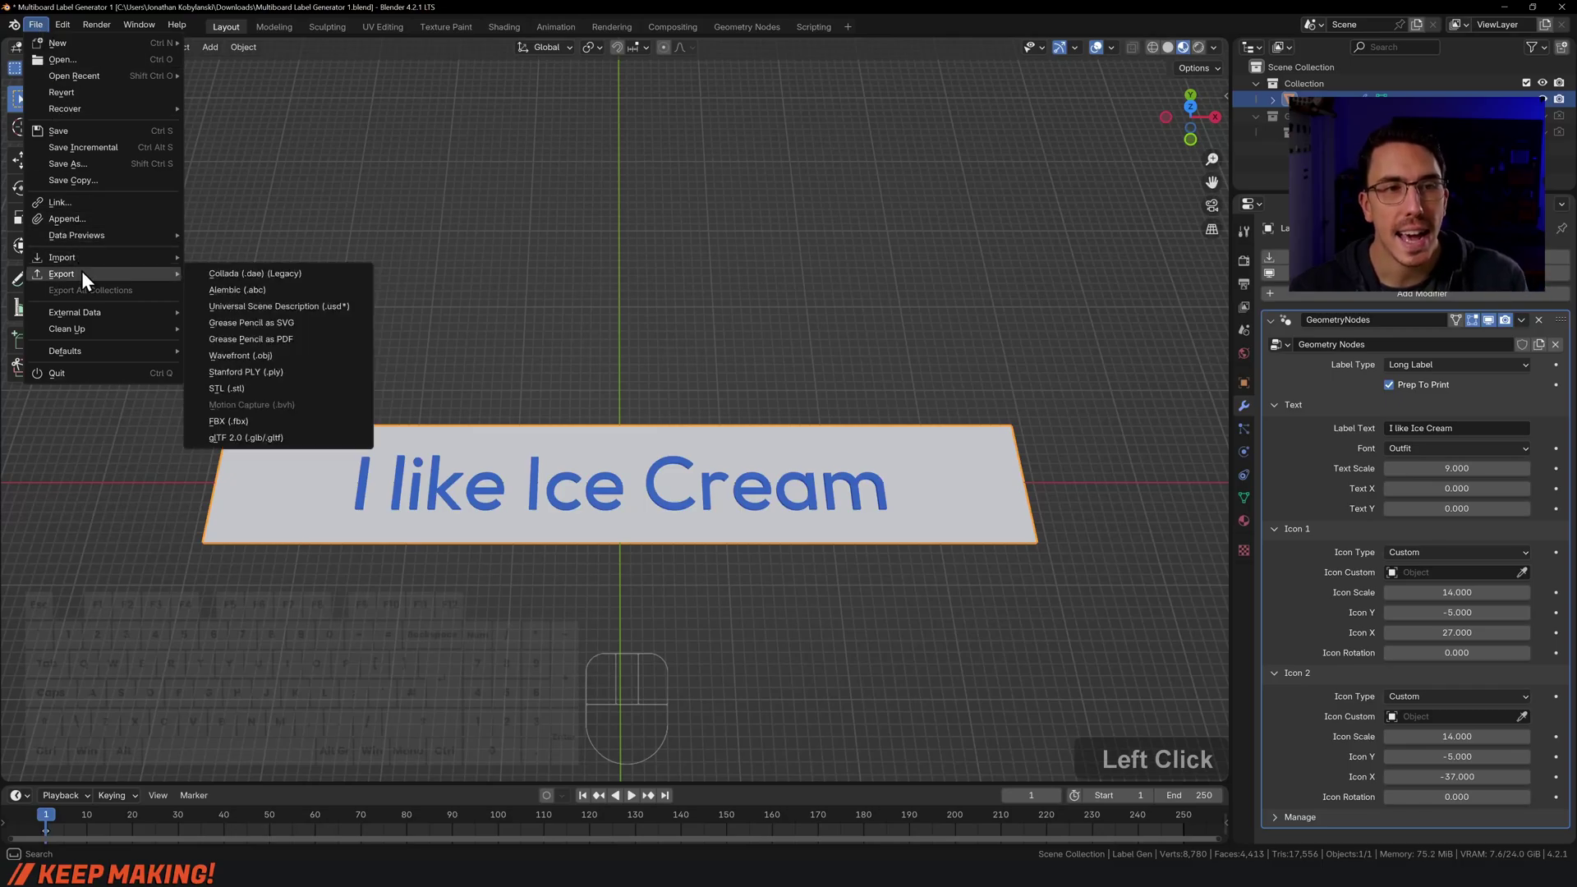
left_click(237, 386)
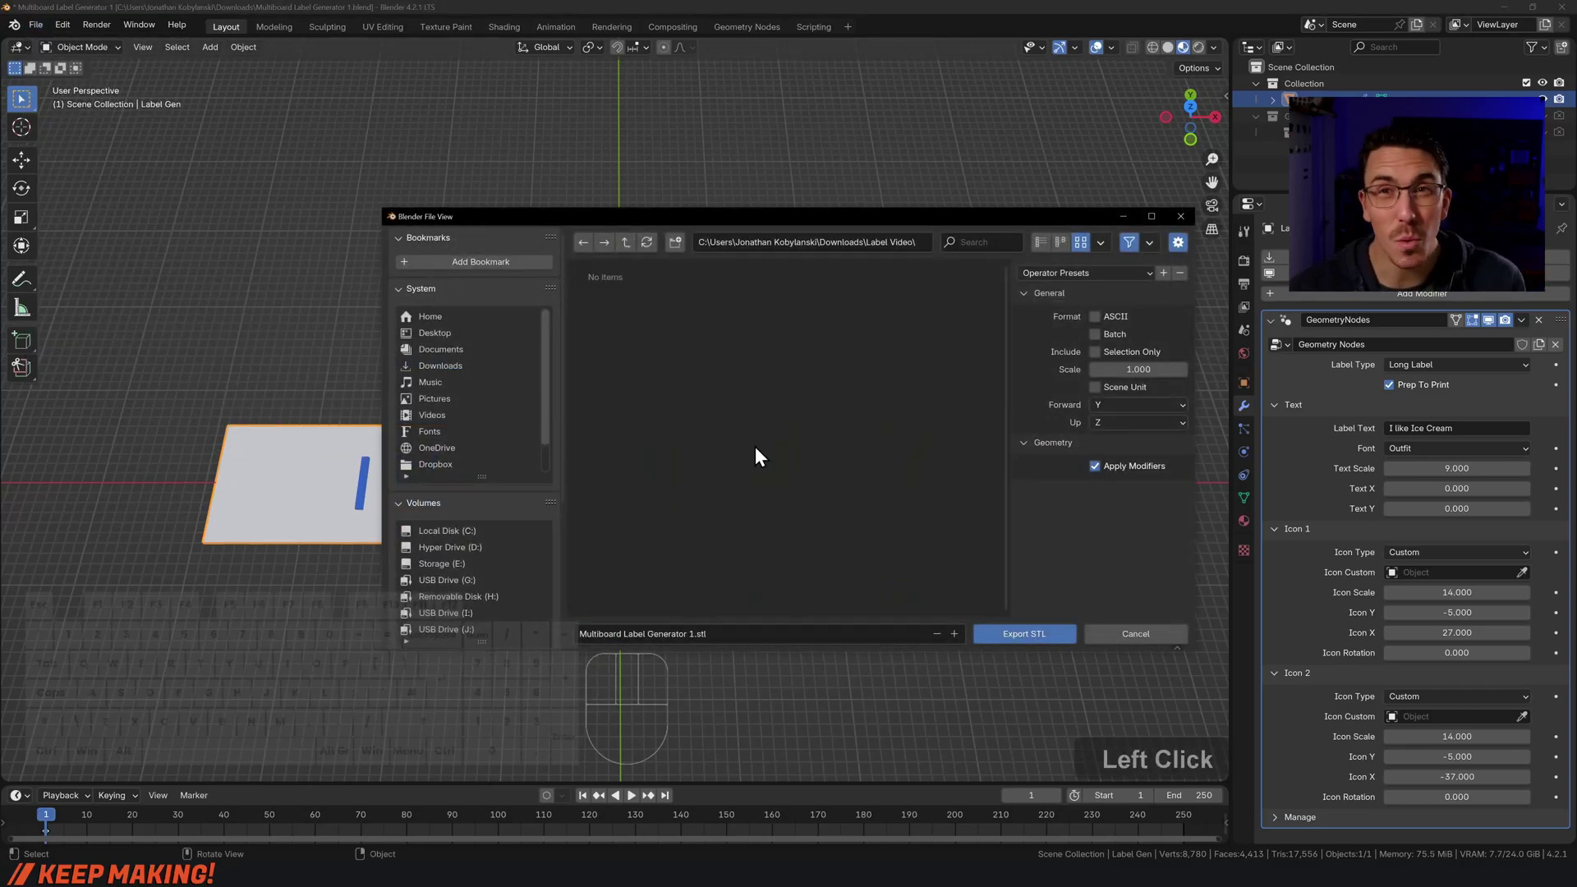
left_click(1092, 353)
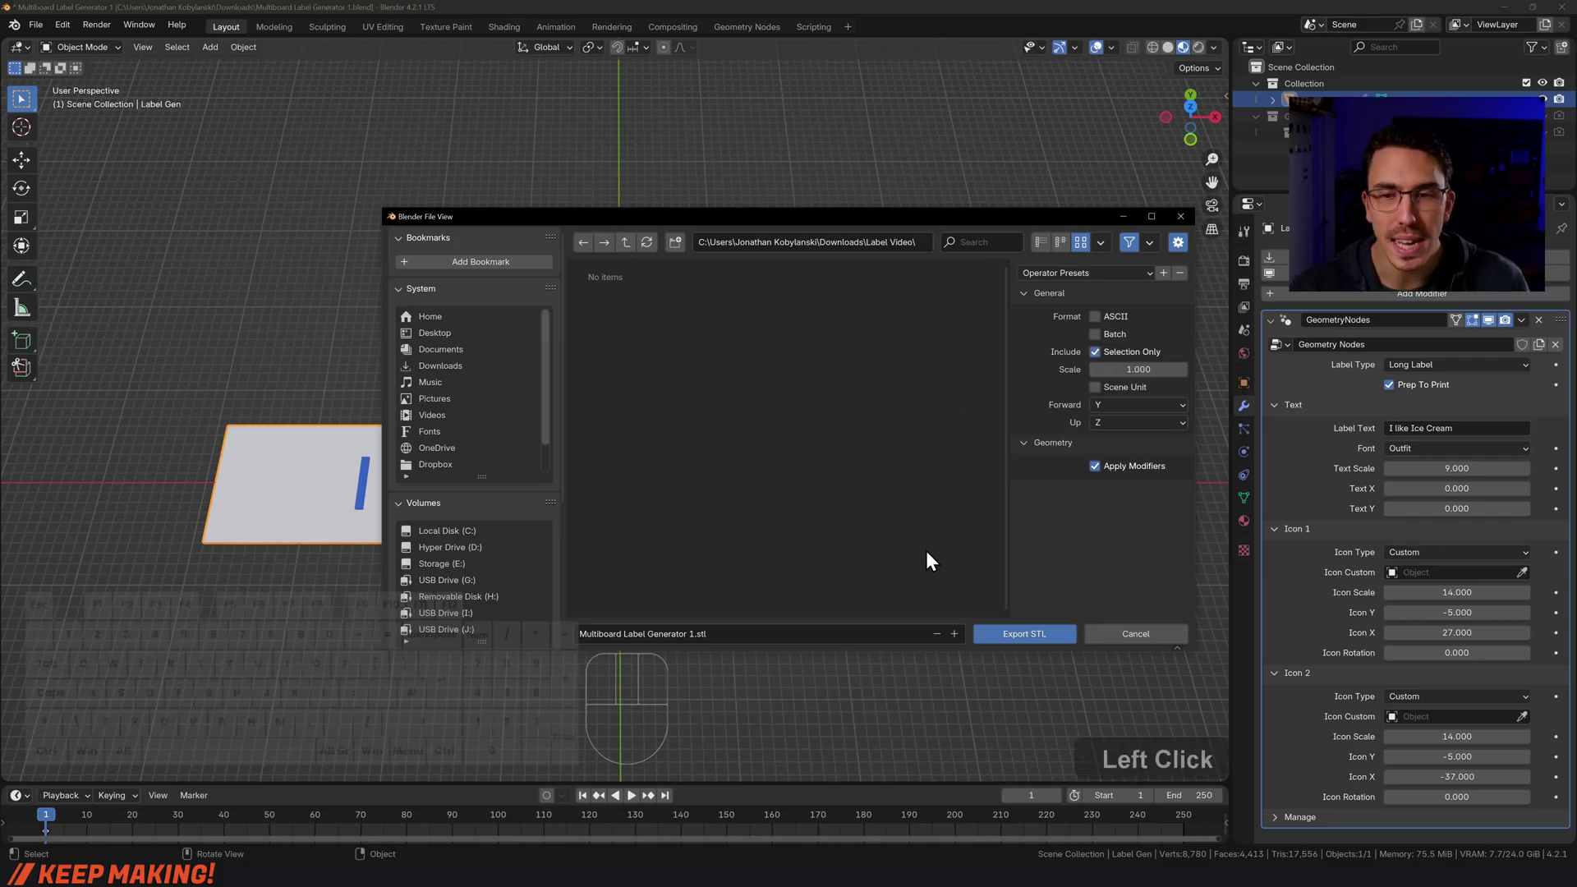
left_click(1071, 640)
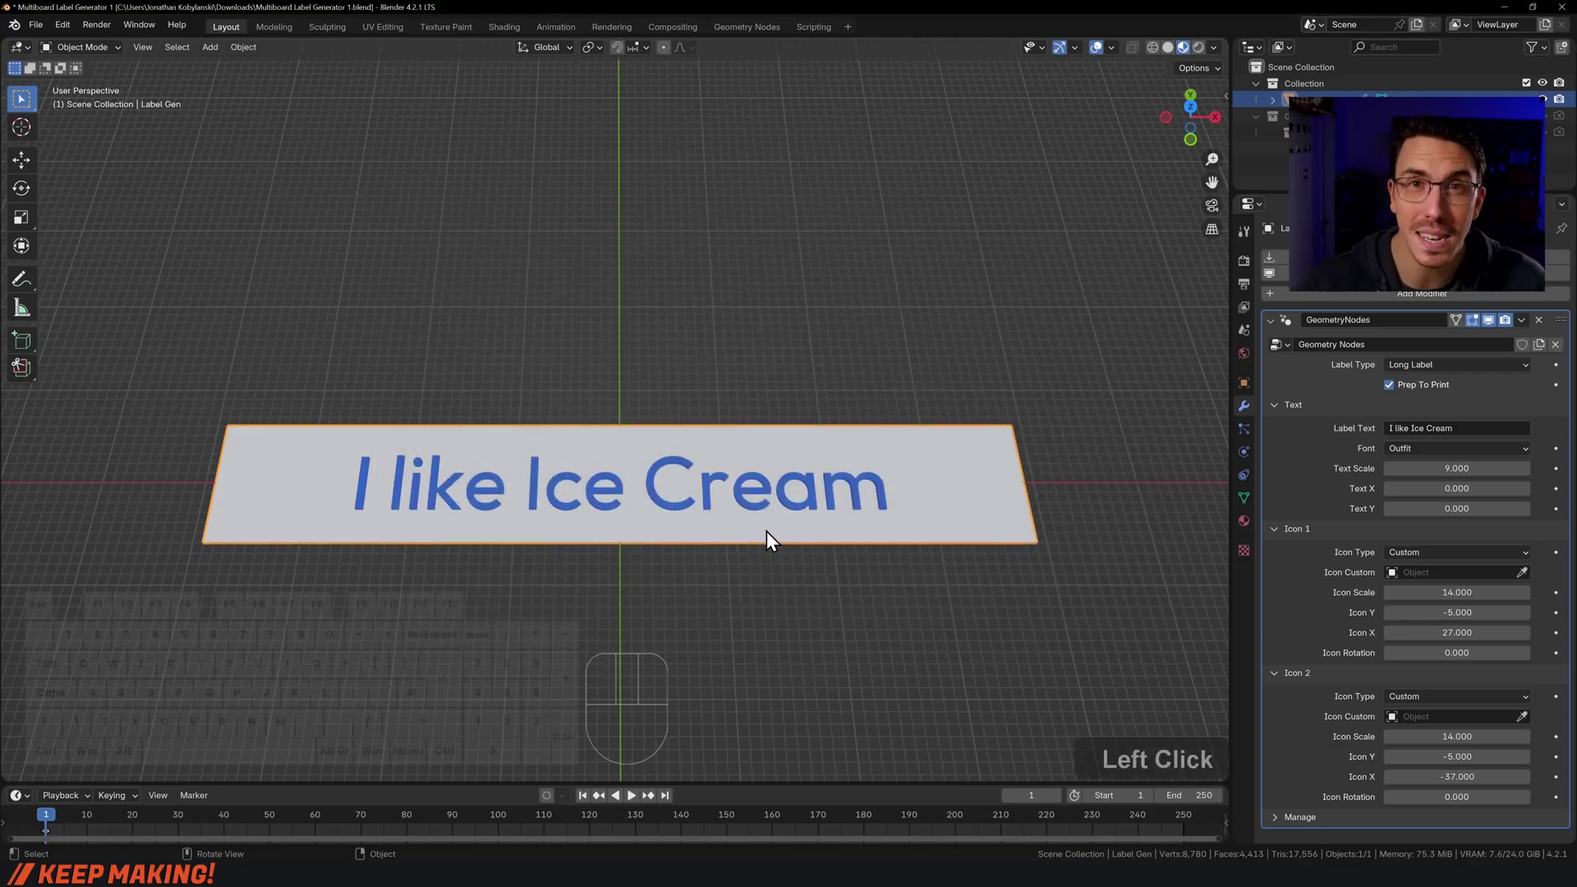
Untick Prep To Print, make it a Short Label reading 'M3x35', and shrink the text to scale 6.790
left_click(1388, 386)
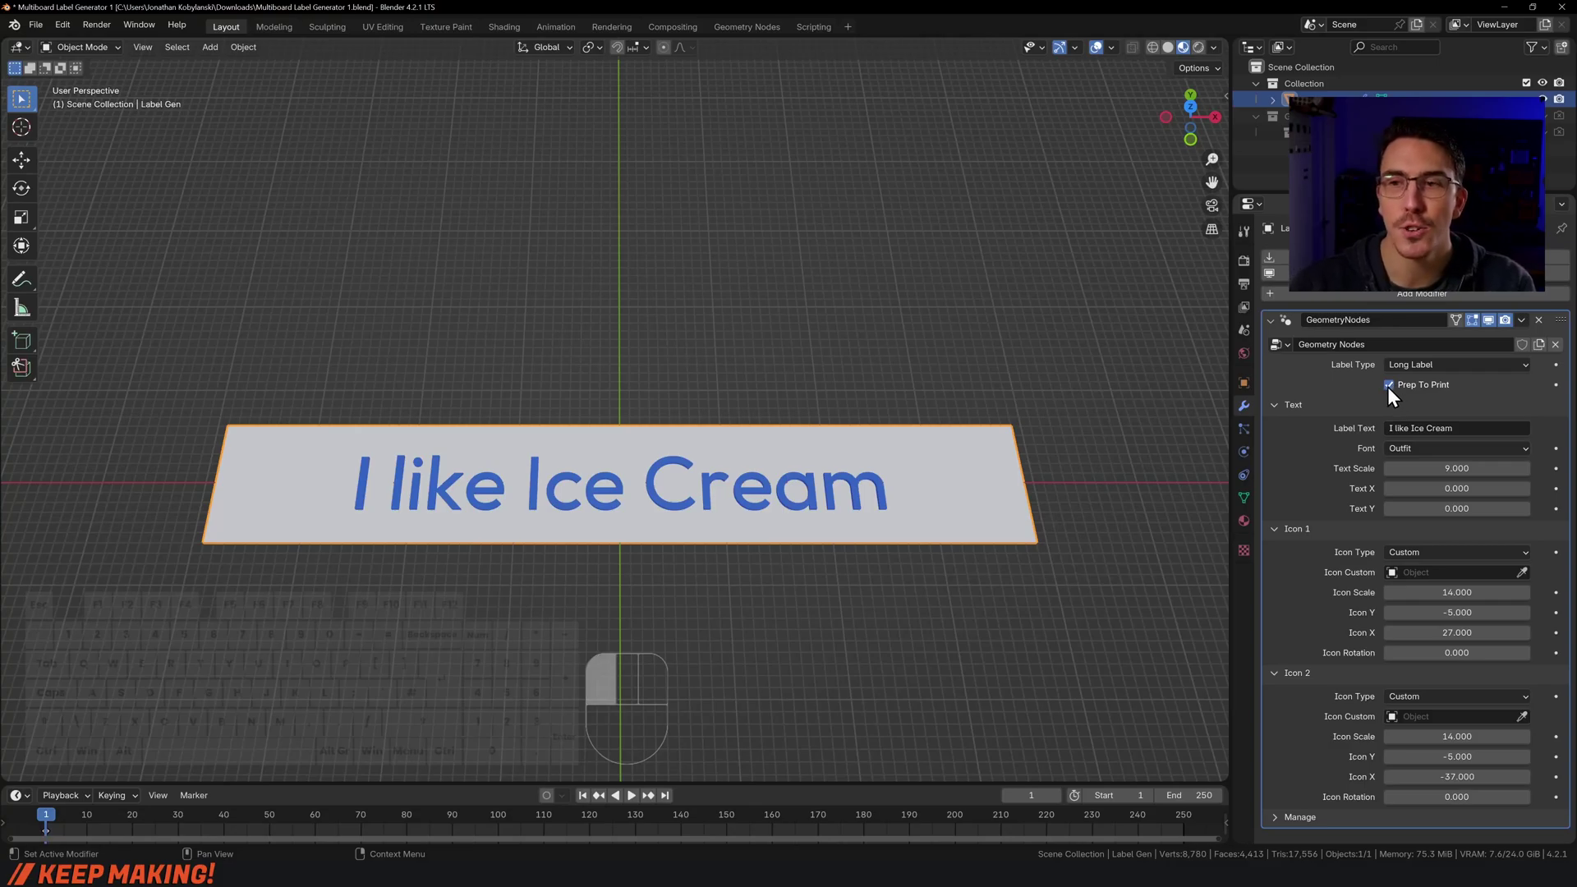
left_click(1429, 365)
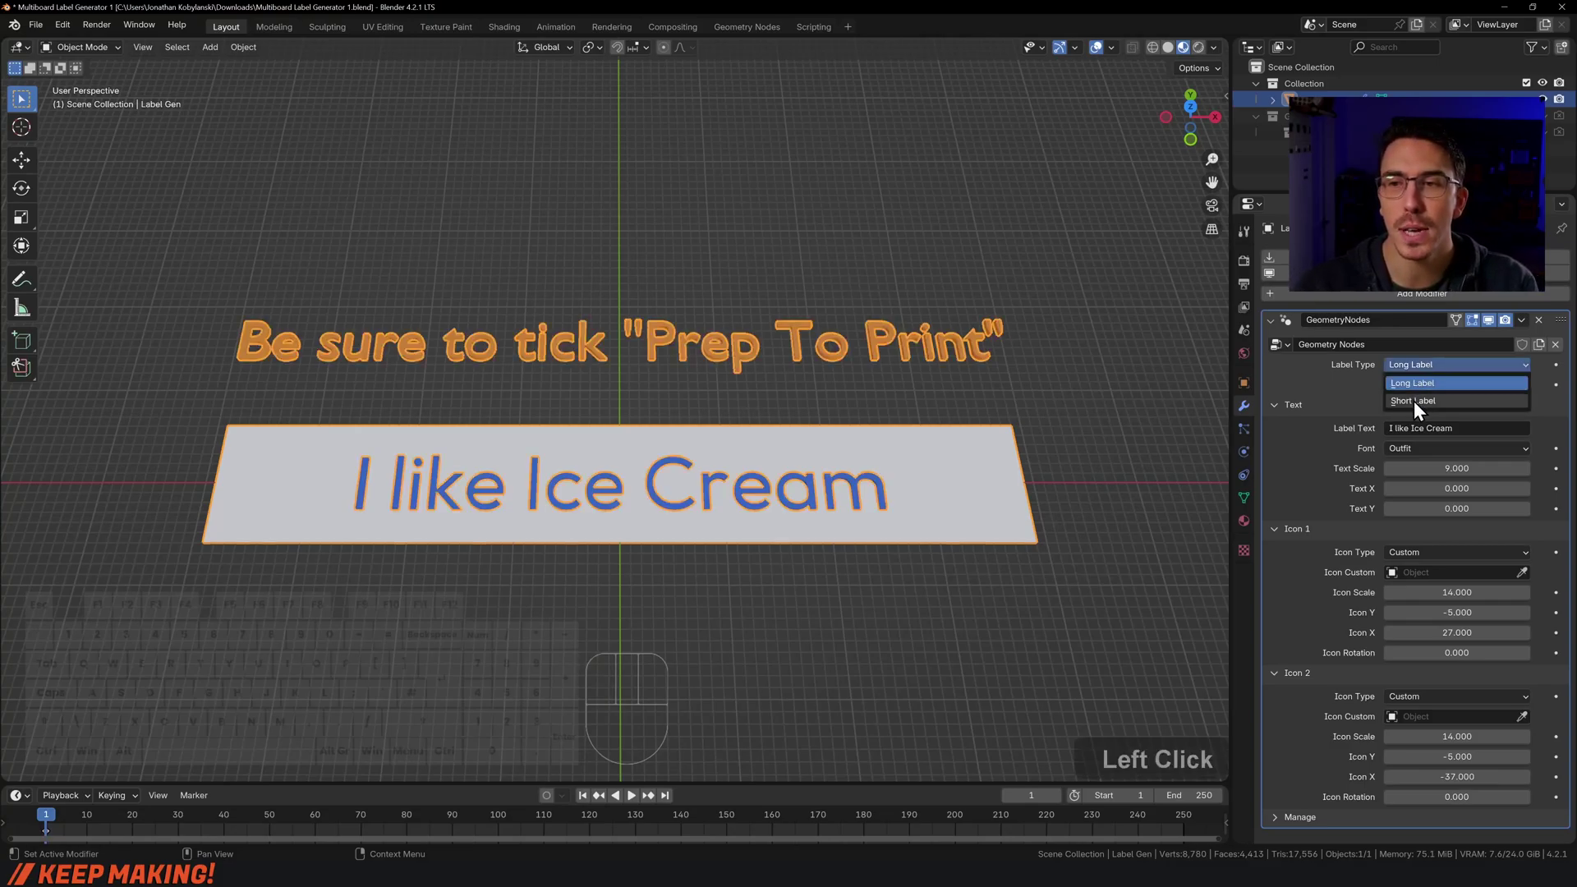
left_click(1413, 402)
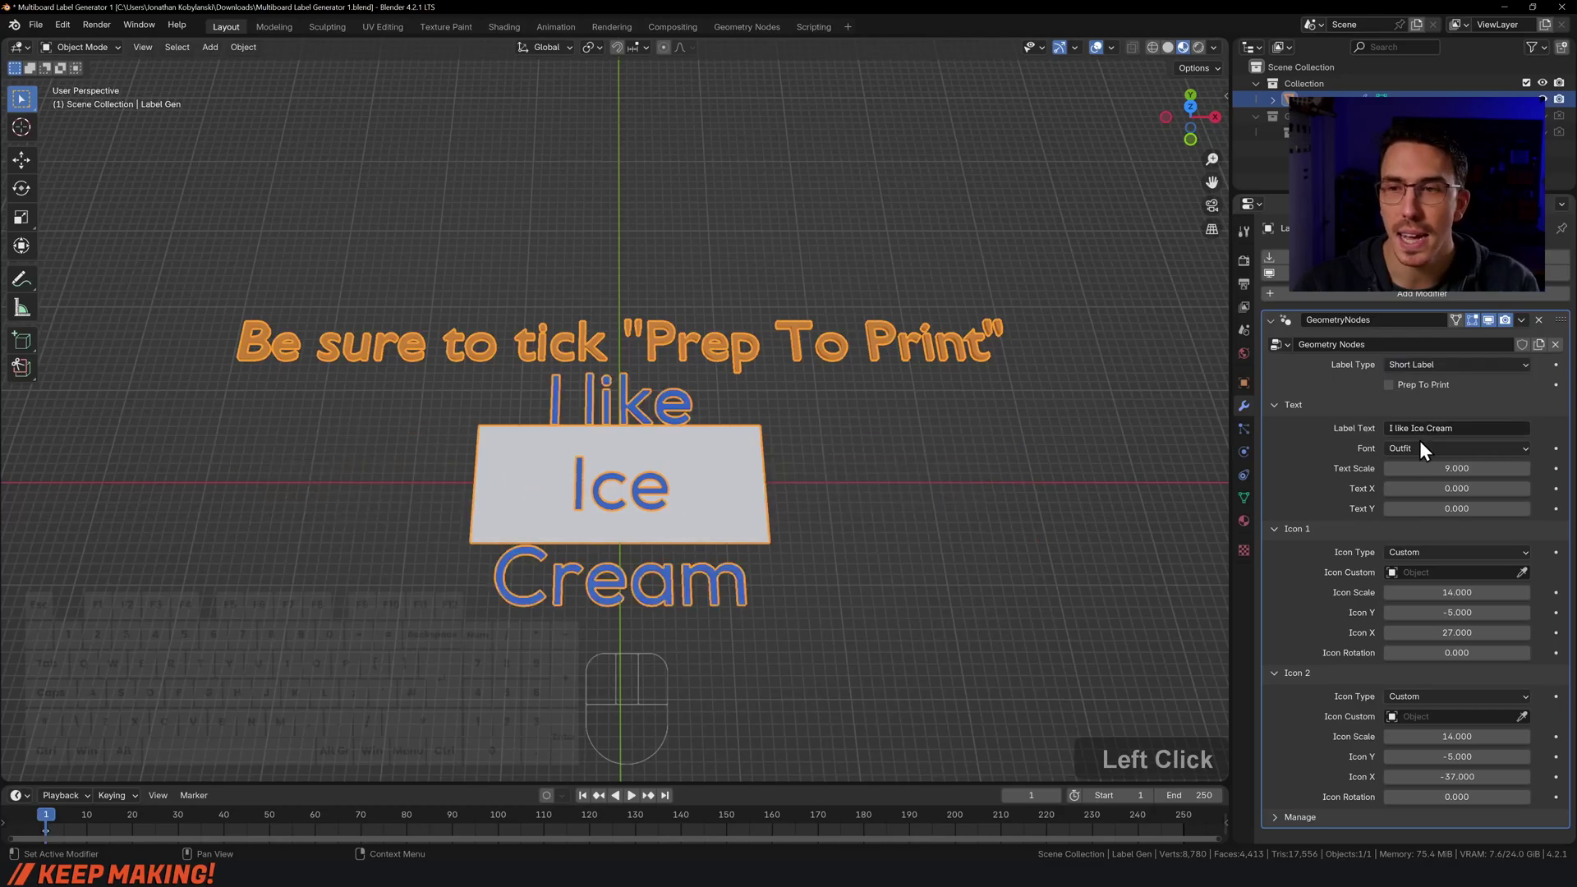
left_click(1420, 428)
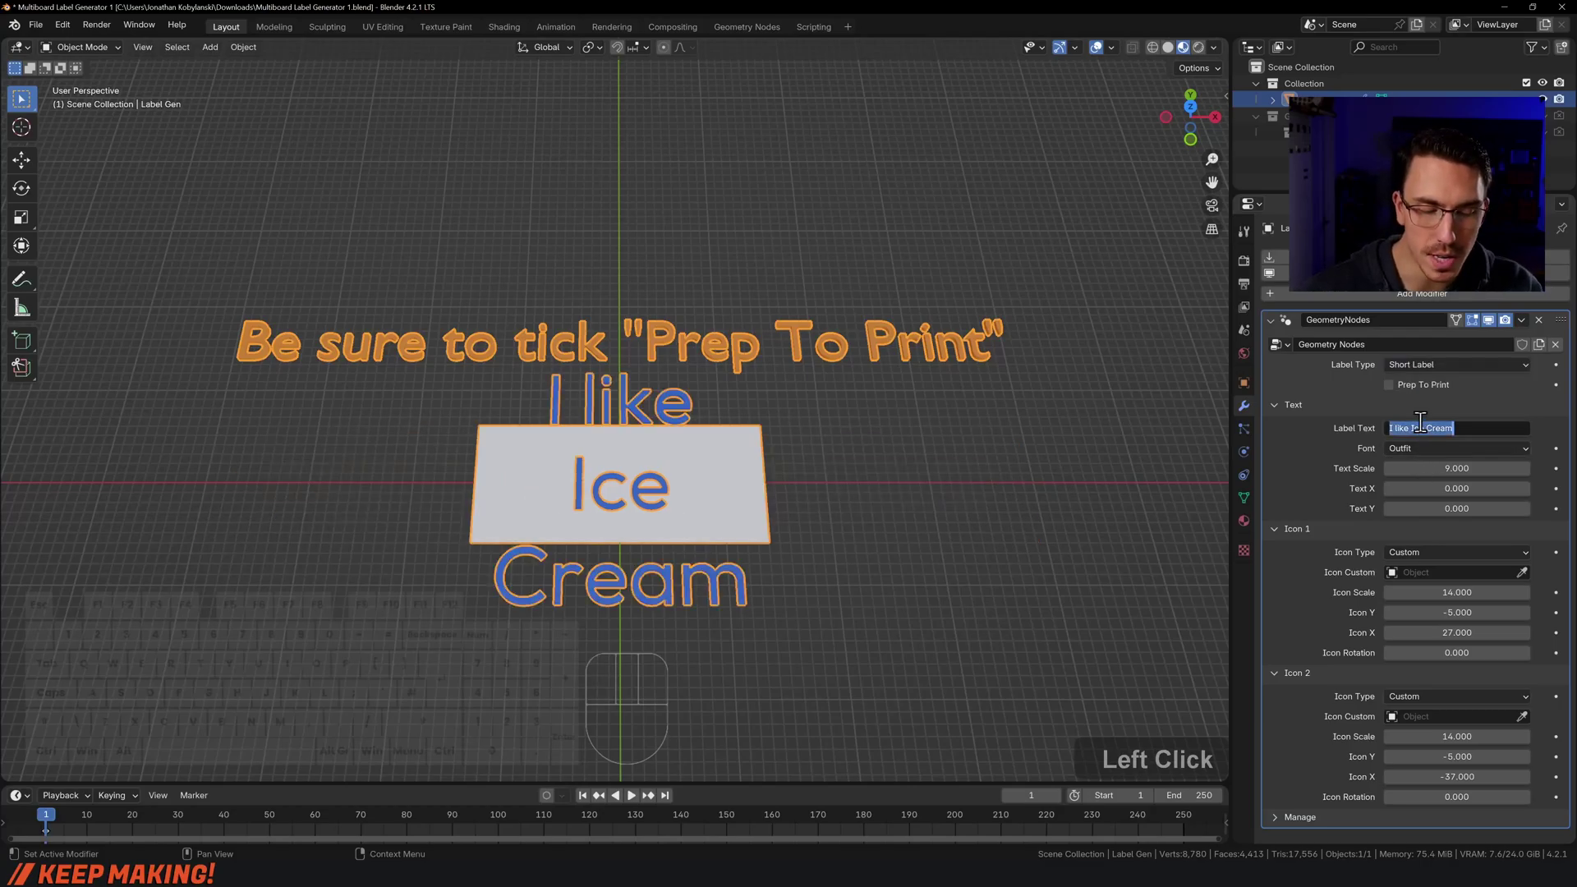
type("M3x")
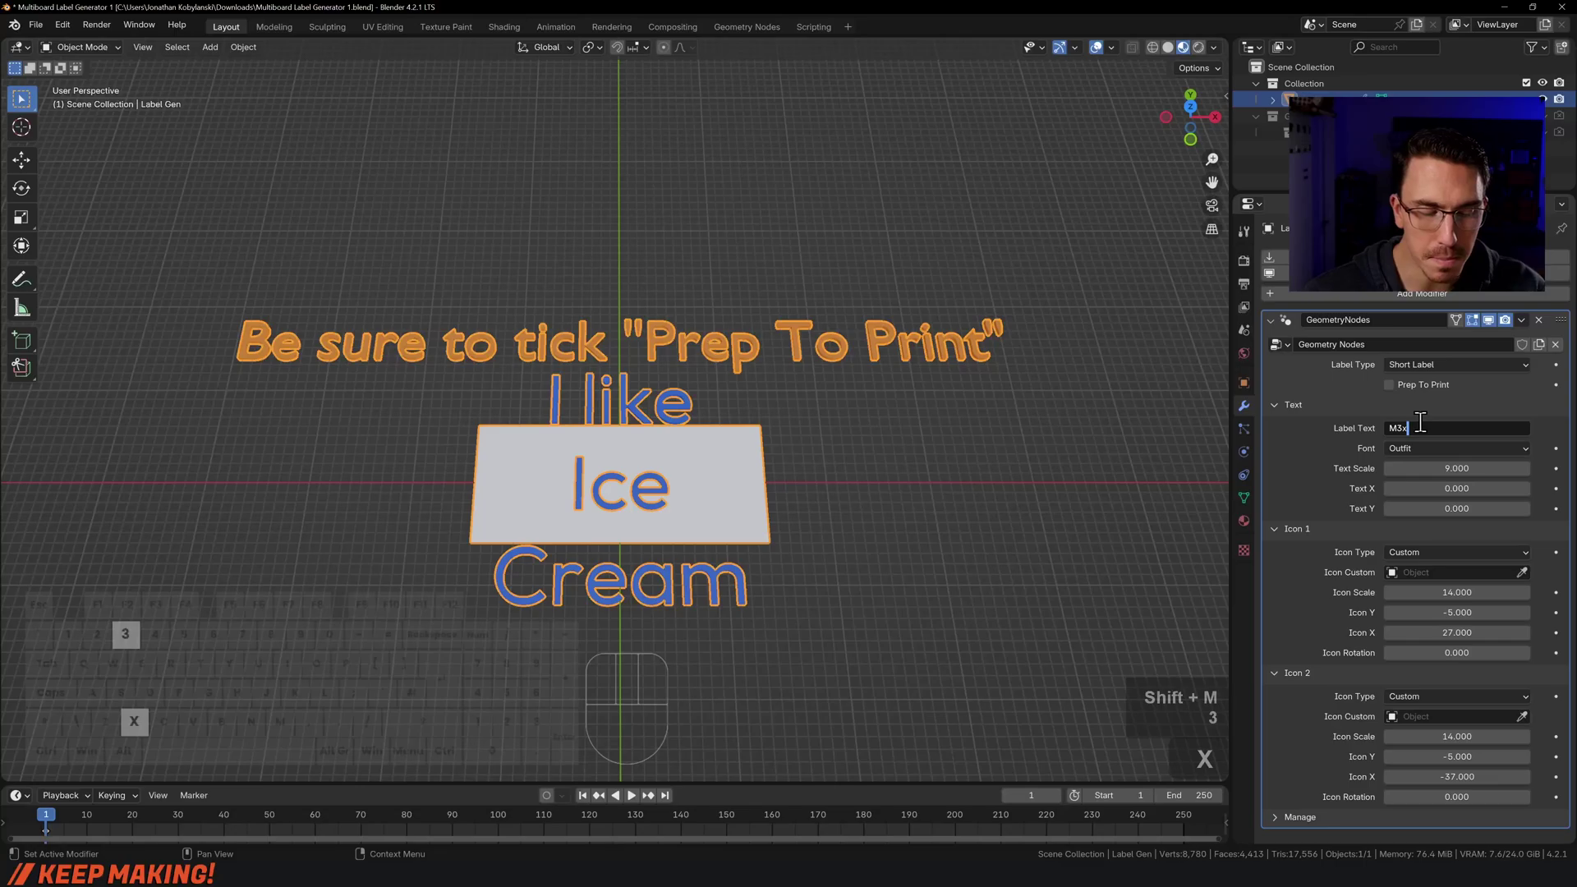
type("35")
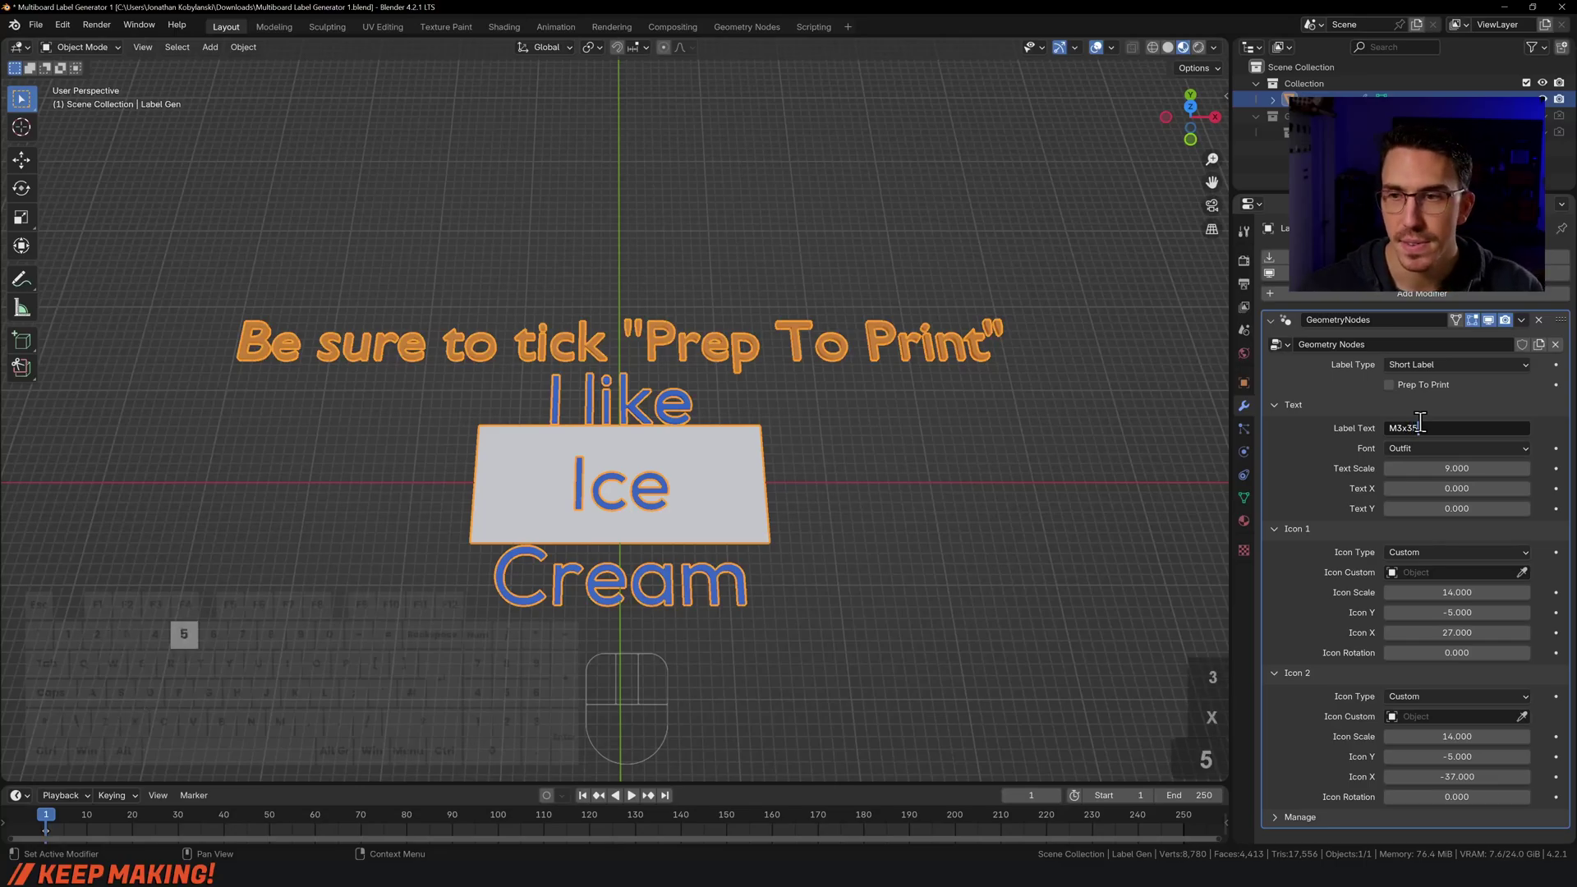
left_click(1309, 391)
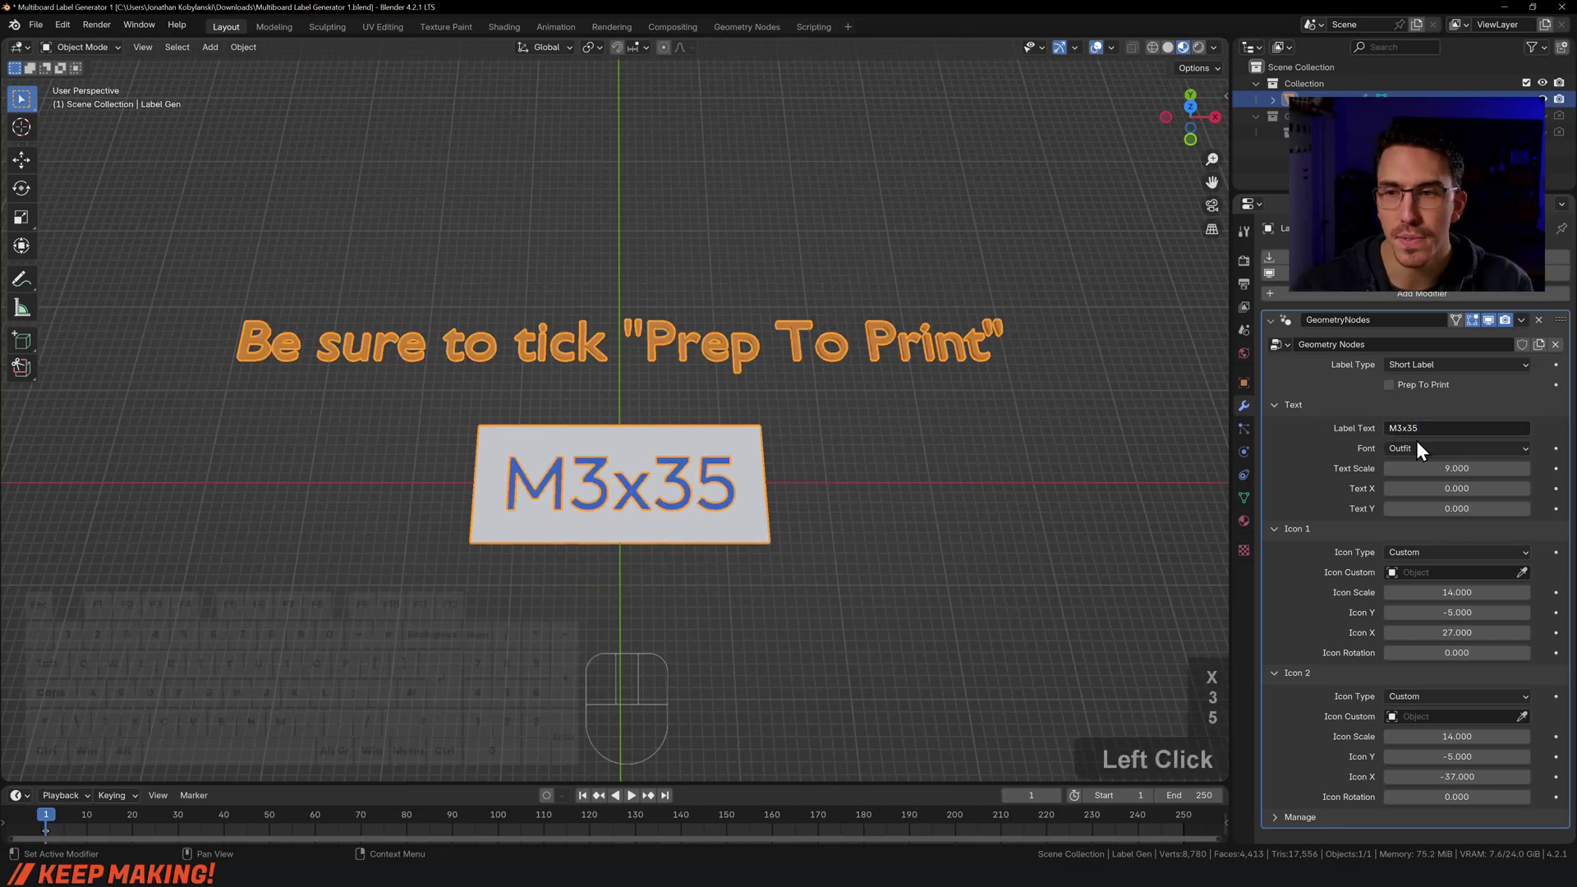
left_click_drag(1450, 468, 1364, 489)
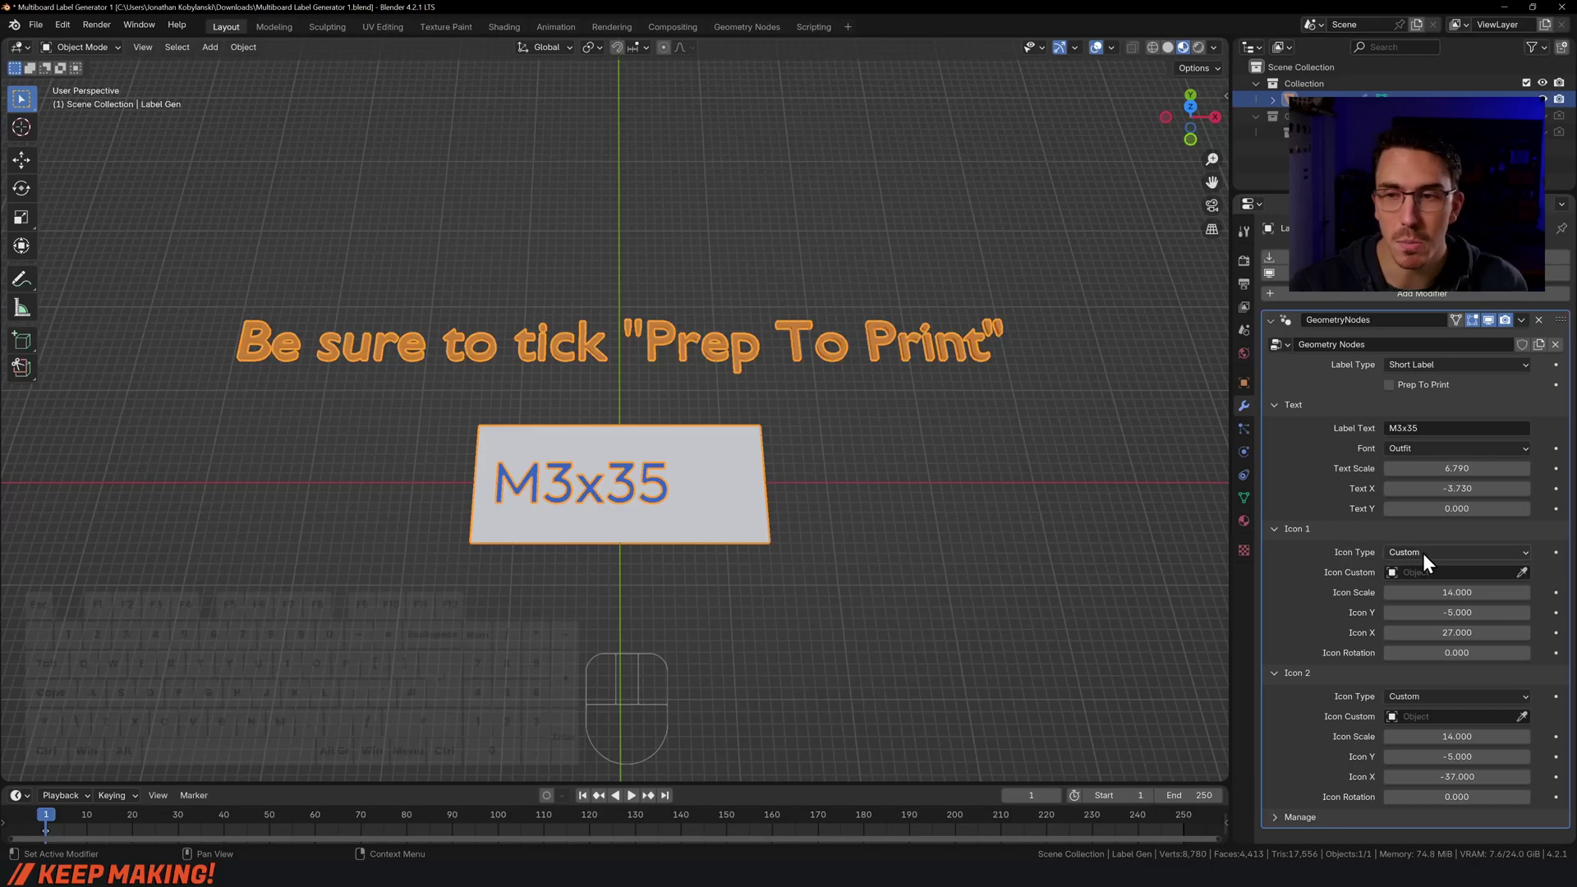
Set Icon 1 to the Bolt icon and nudge it vertically beside the M3x35 text
left_click(1449, 553)
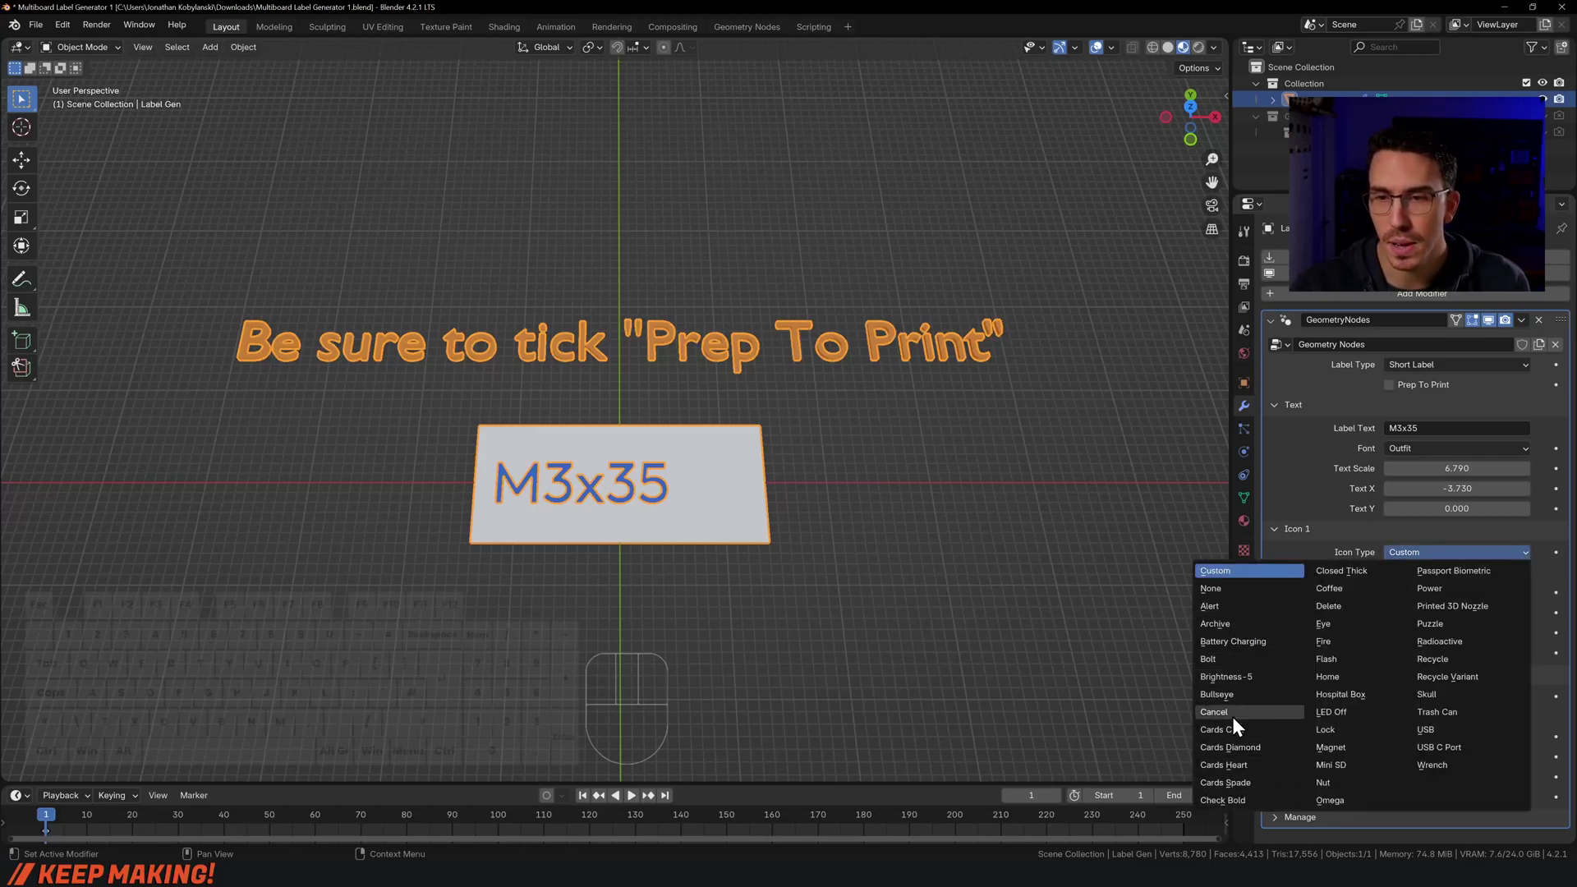
left_click(1216, 659)
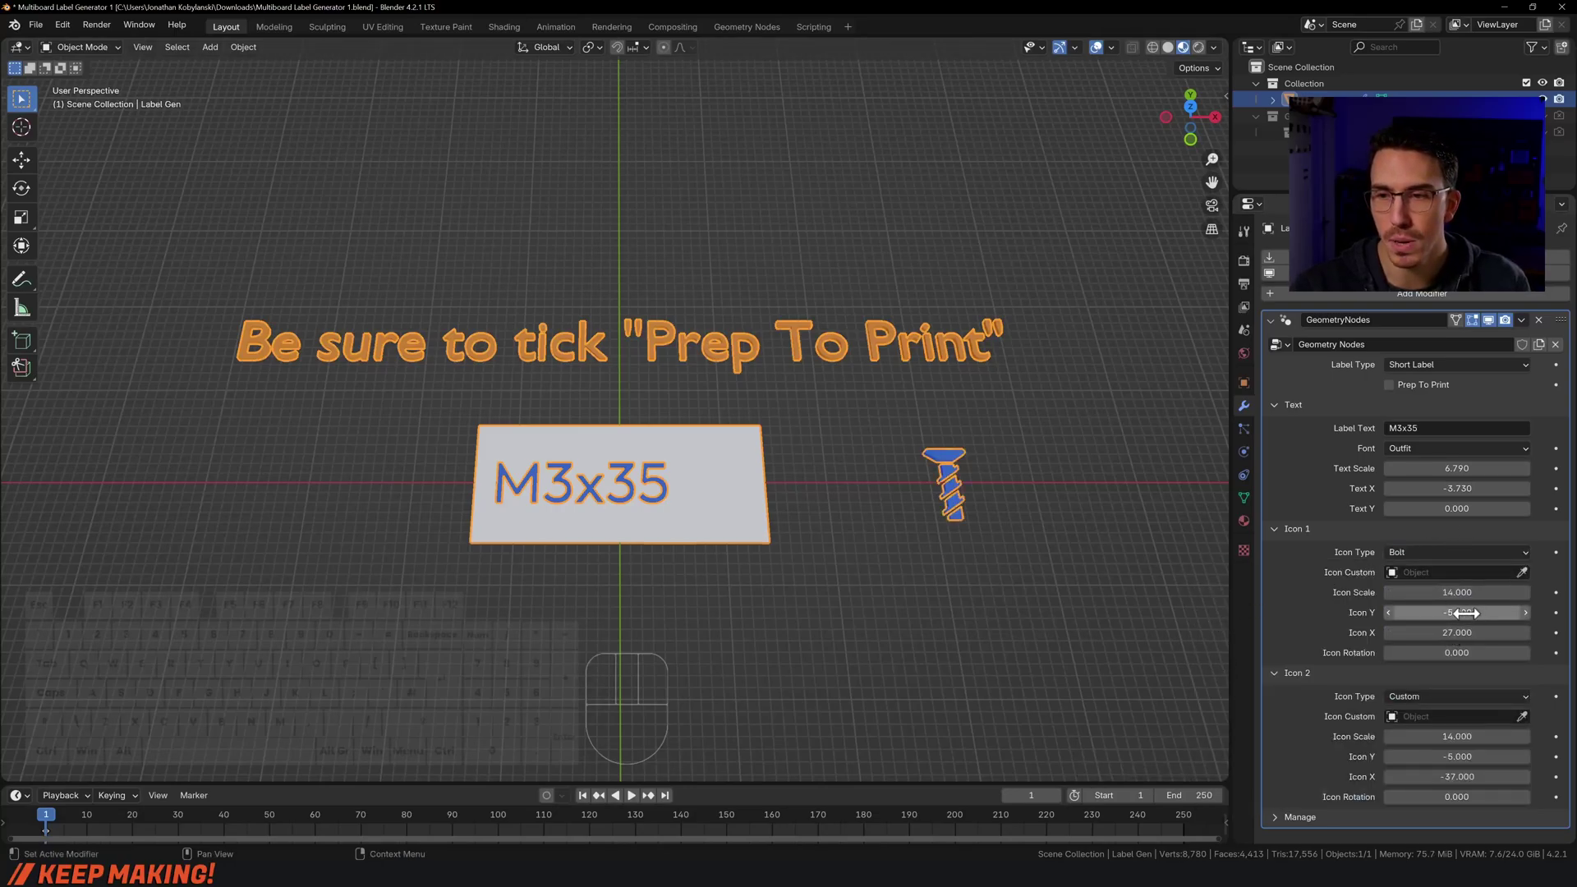
mouse_move(1446, 612)
left_mouse_down()
mouse_move(1425, 612)
mouse_move(1454, 632)
mouse_move(1409, 632)
mouse_move(1462, 612)
mouse_move(1438, 652)
mouse_move(1452, 653)
mouse_move(1483, 612)
mouse_move(1431, 633)
left_mouse_up()
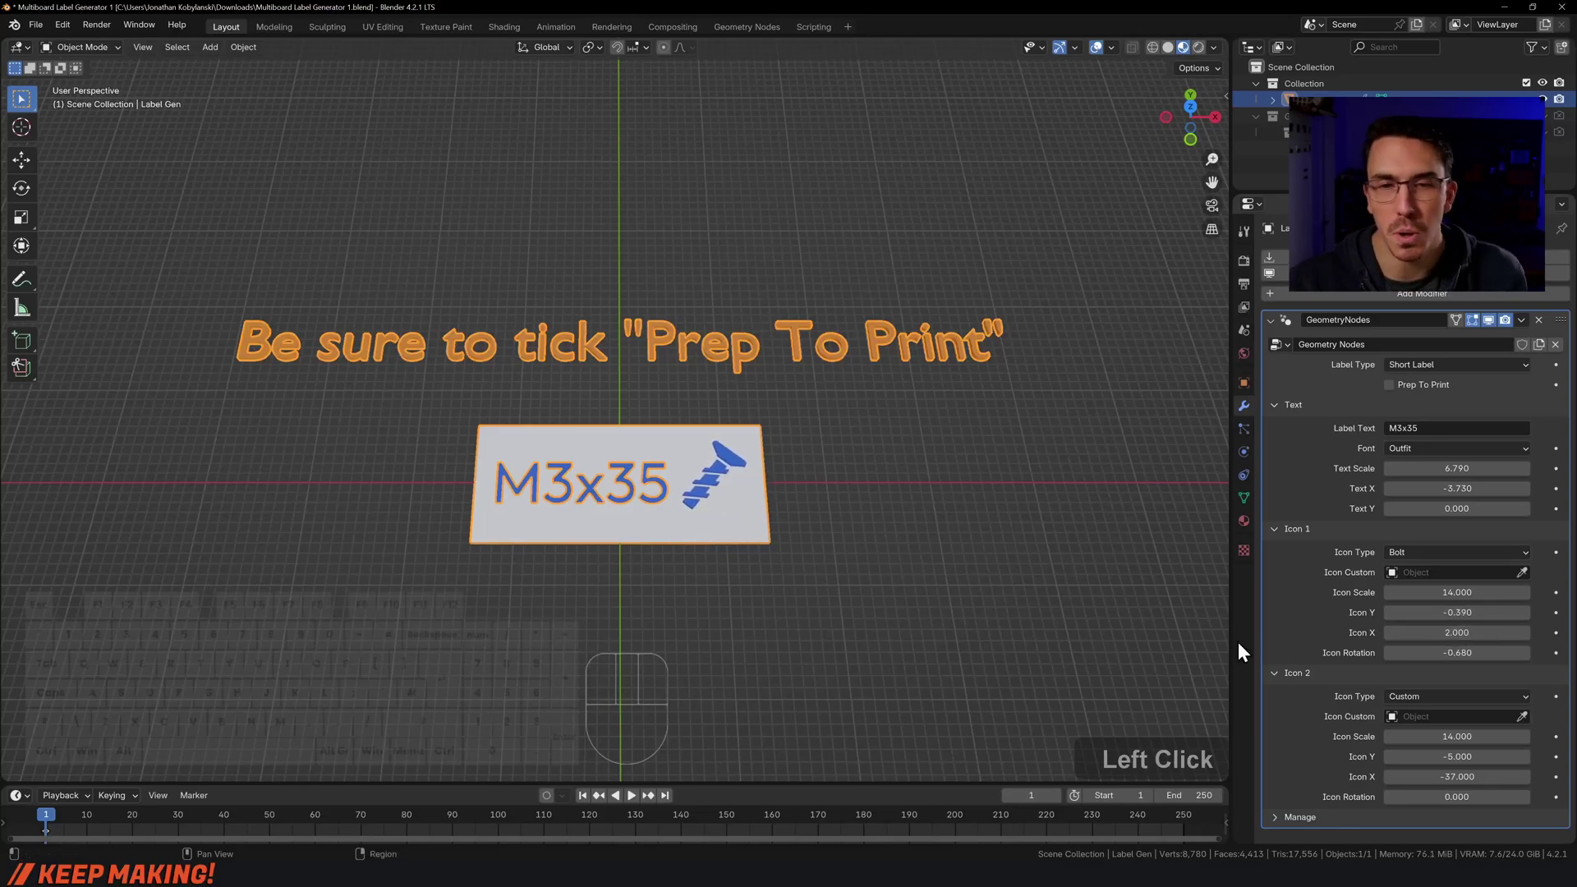
left_click(941, 590)
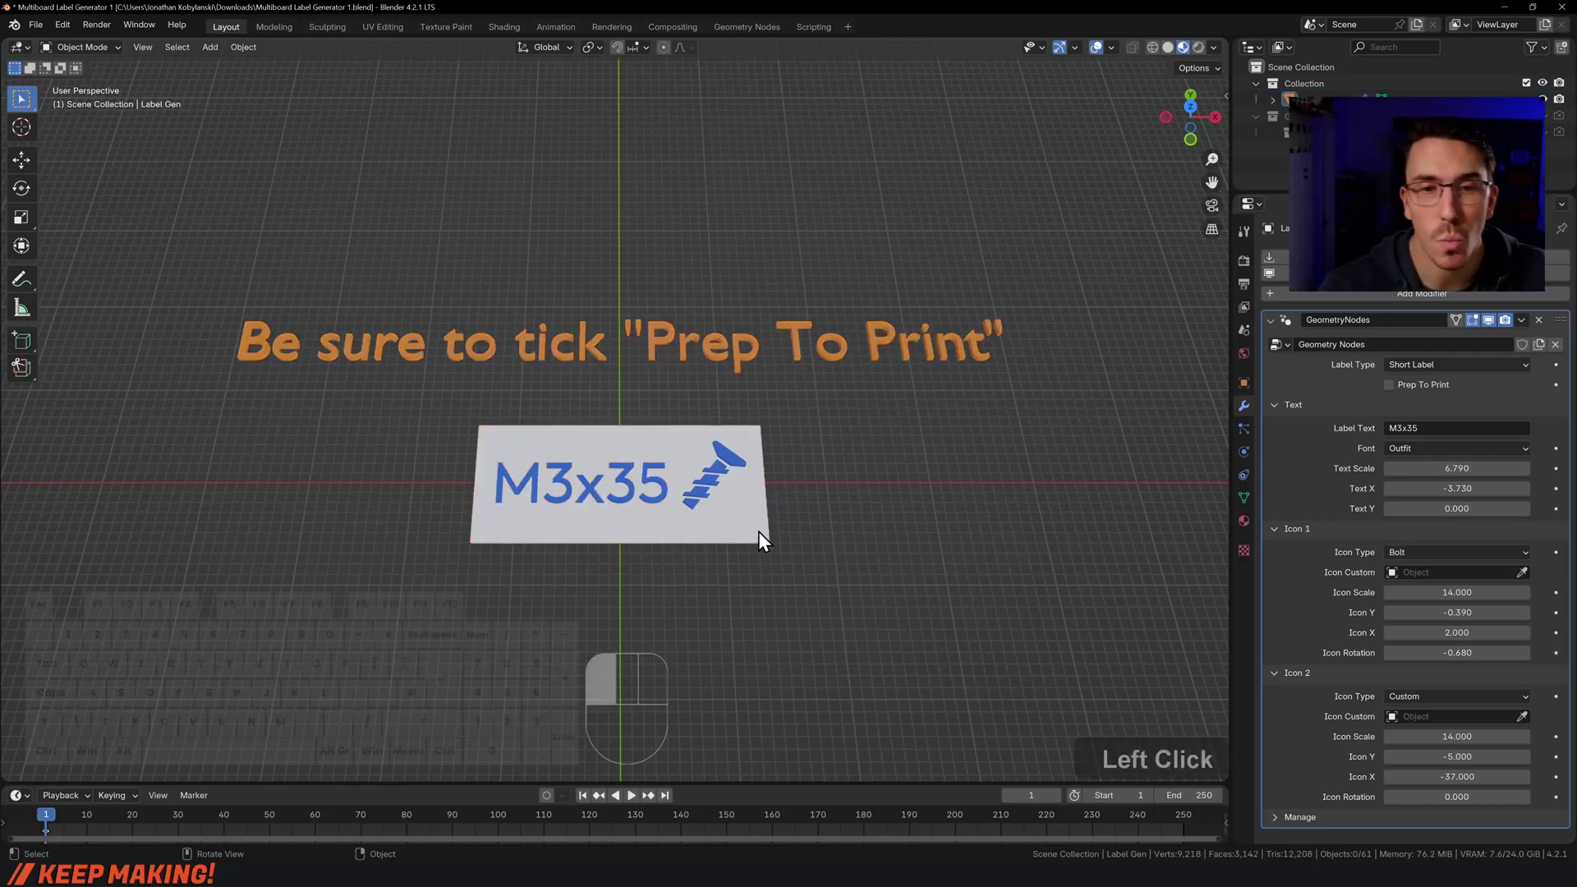
Re-enable Prep To Print and export the M3x35 label as Multiboard Label Generator 1.stl into Label Video with Selection Only
left_click(1389, 385)
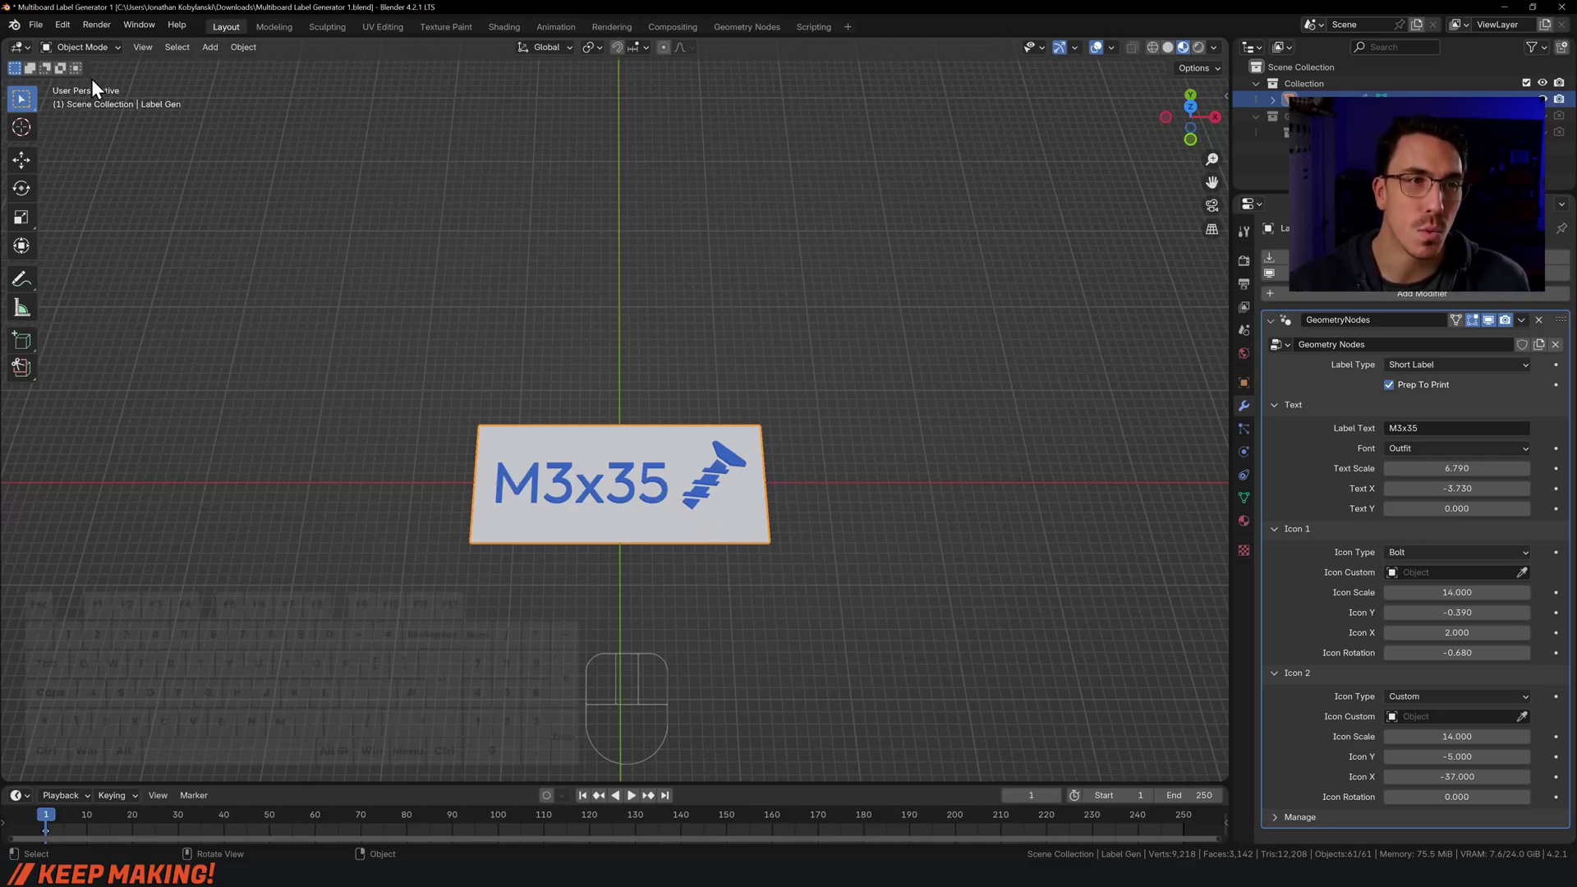
left_click(38, 24)
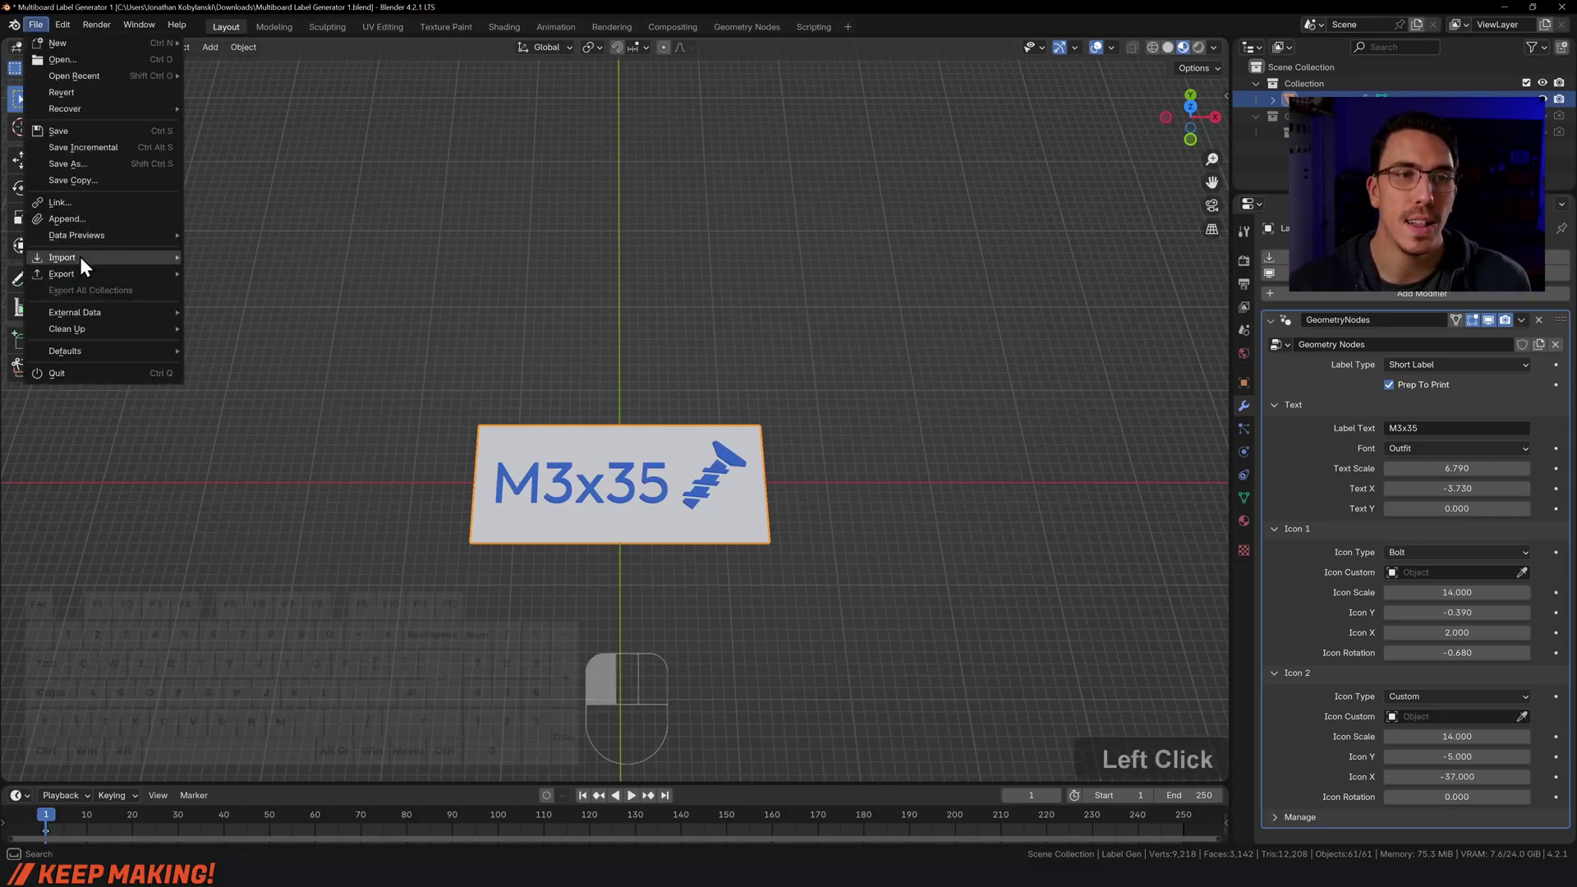
mouse_move(81, 268)
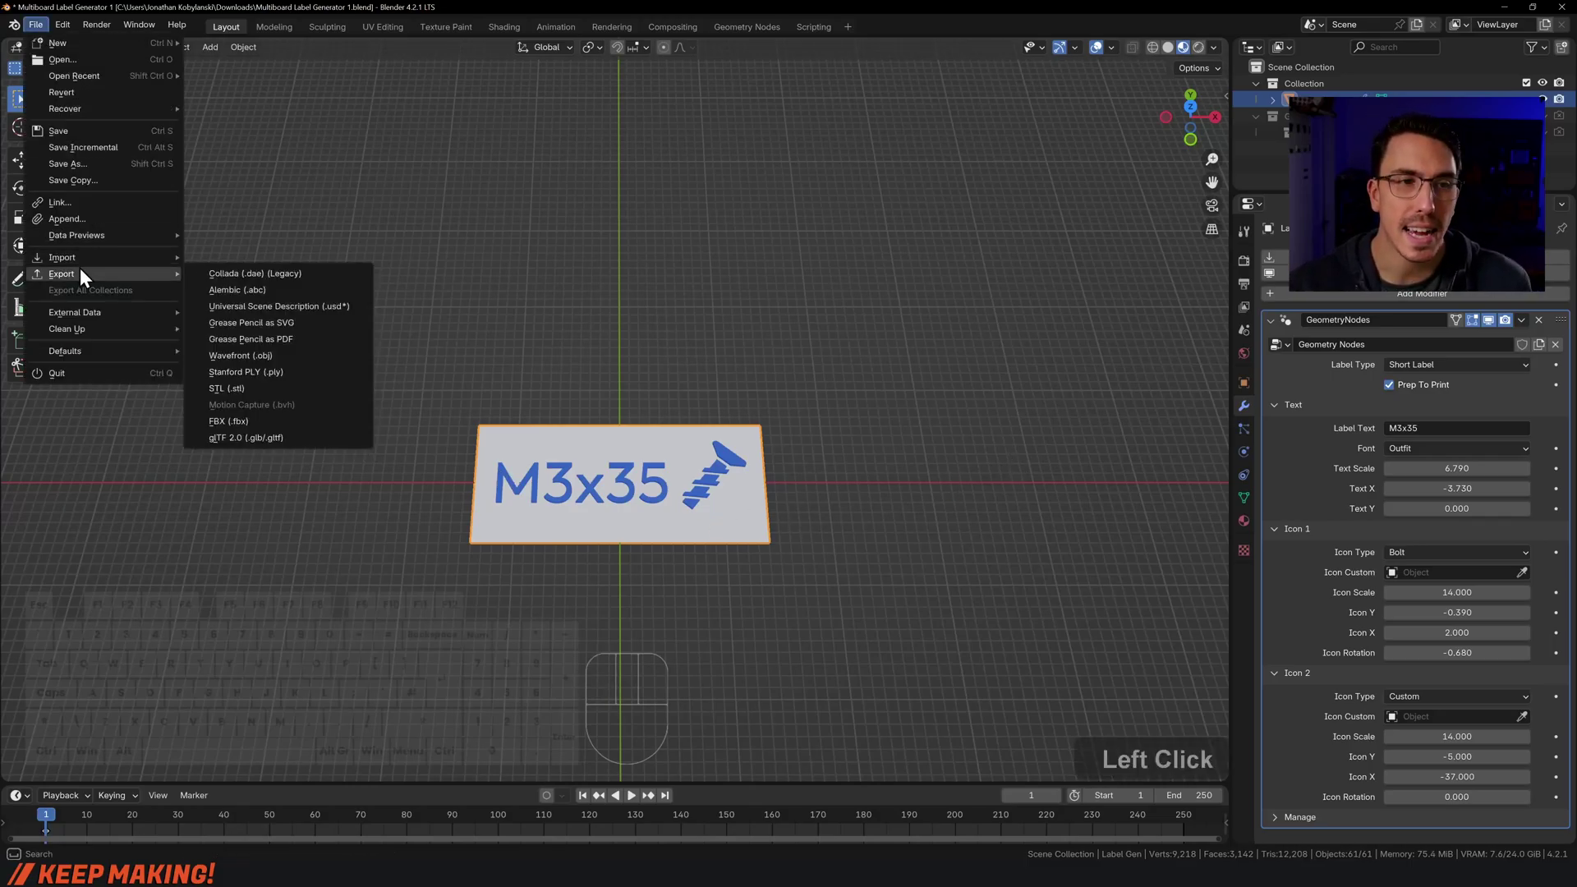
left_click(236, 386)
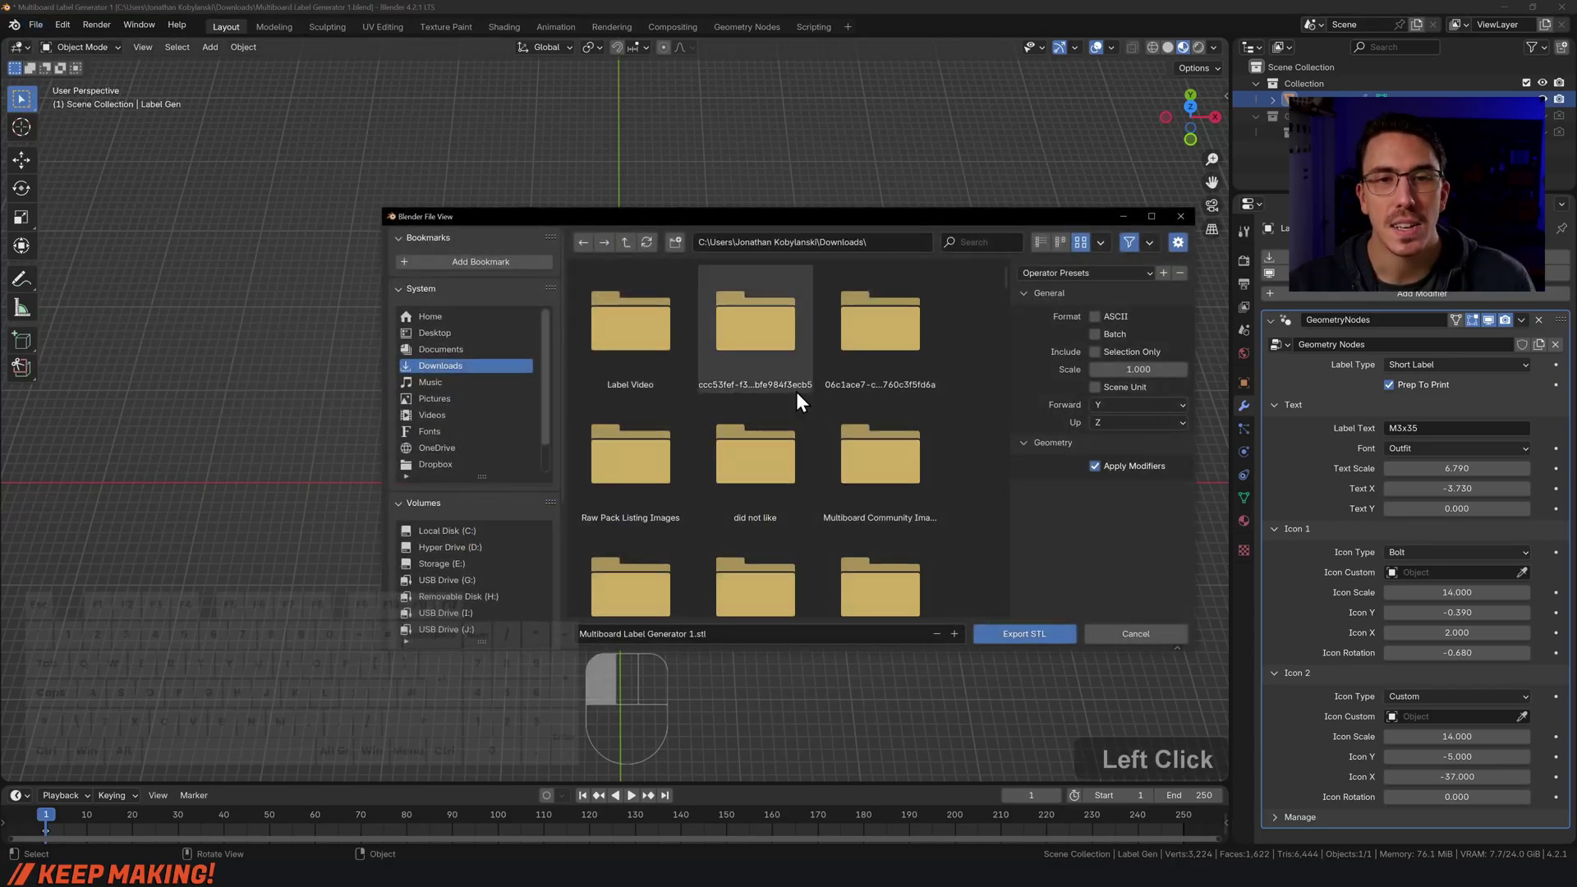
double_click(641, 362)
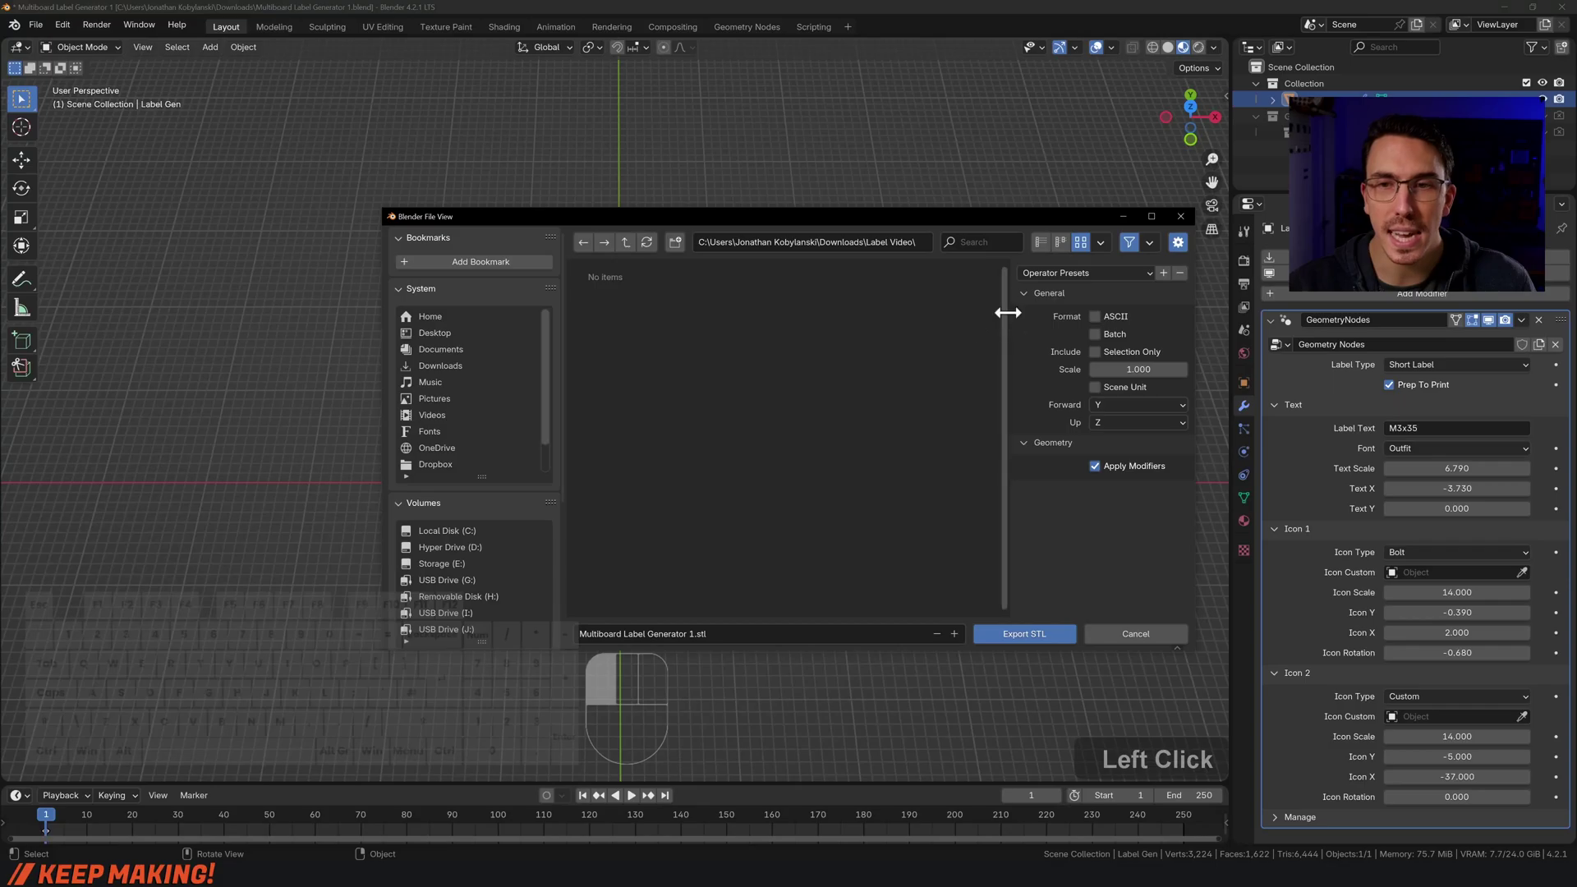
left_click(1095, 352)
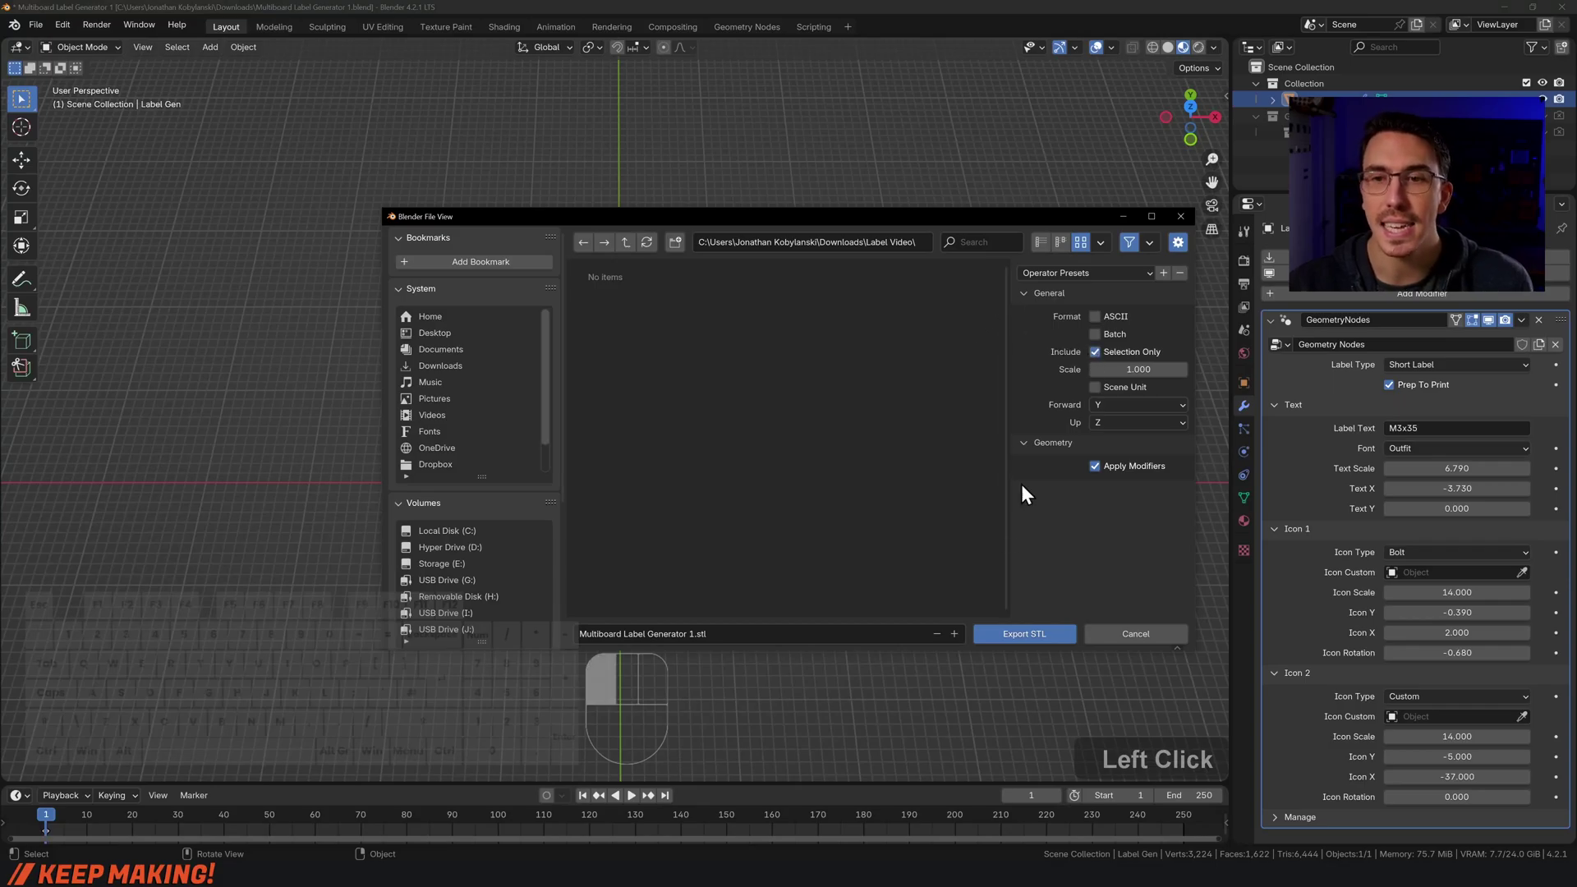
left_click(1022, 634)
left_click(952, 708)
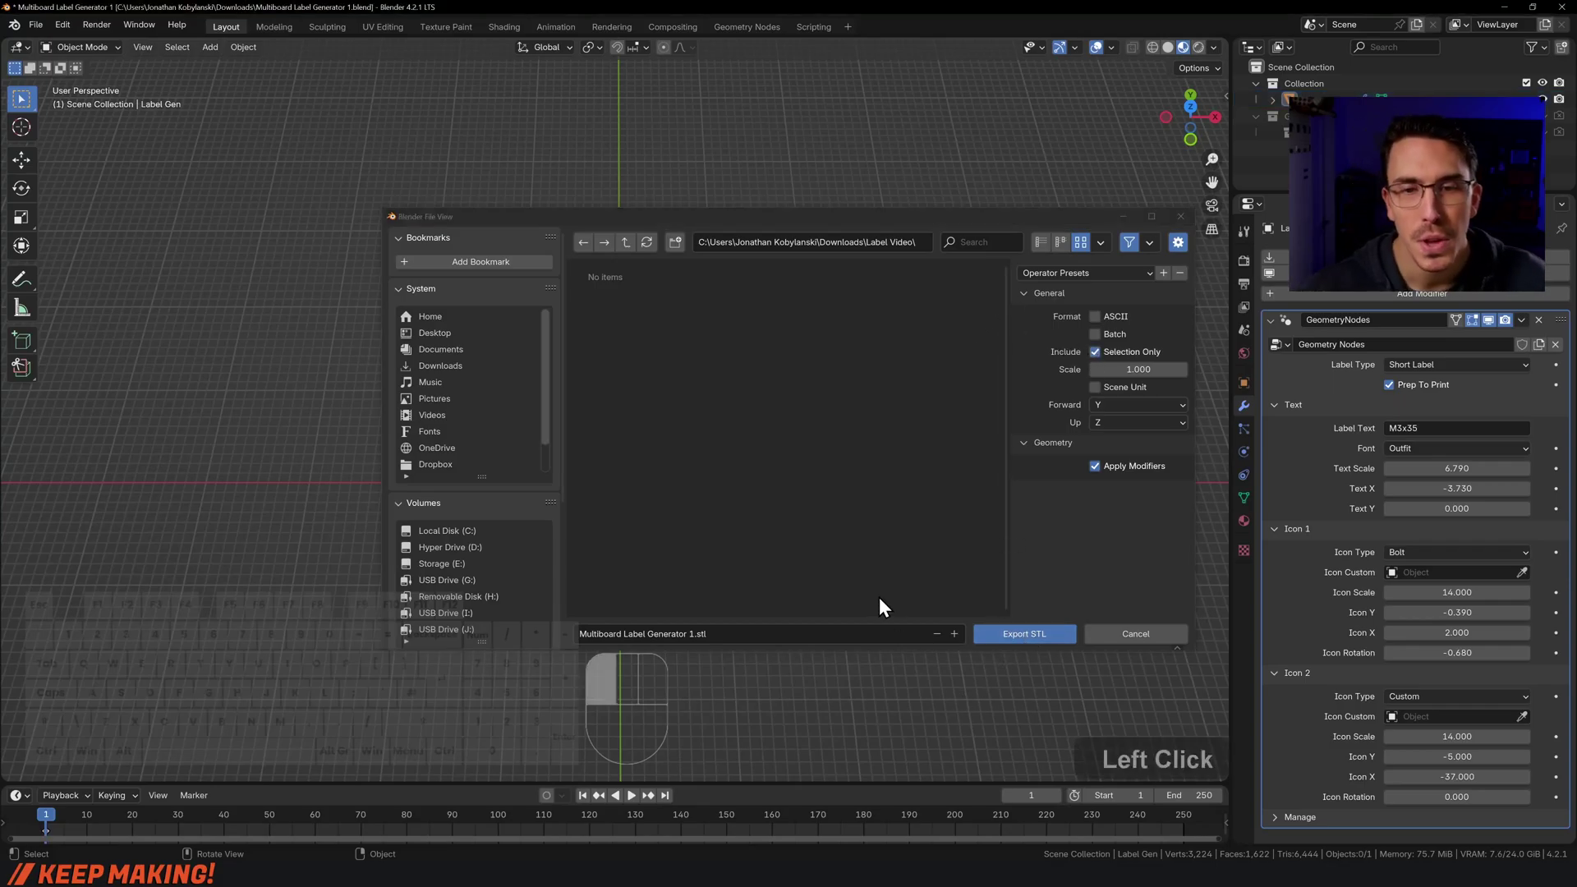
left_click(1158, 638)
left_click(1157, 634)
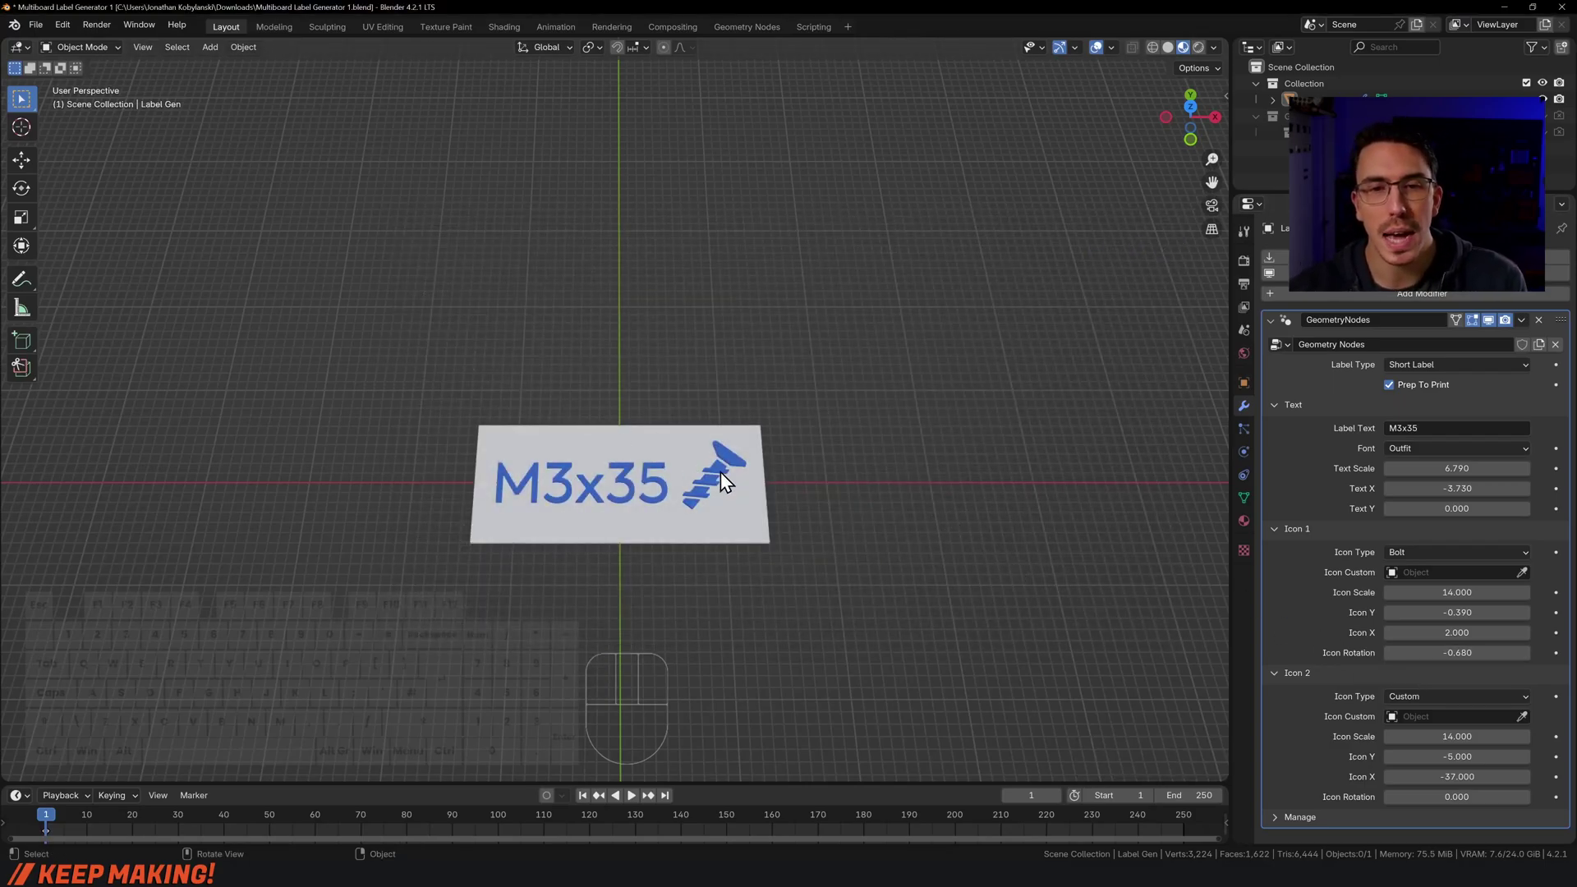
Switch the M3x35 label to Long Label with Prep To Print off, and show the File > Import formats
left_click(1389, 384)
left_click(1424, 365)
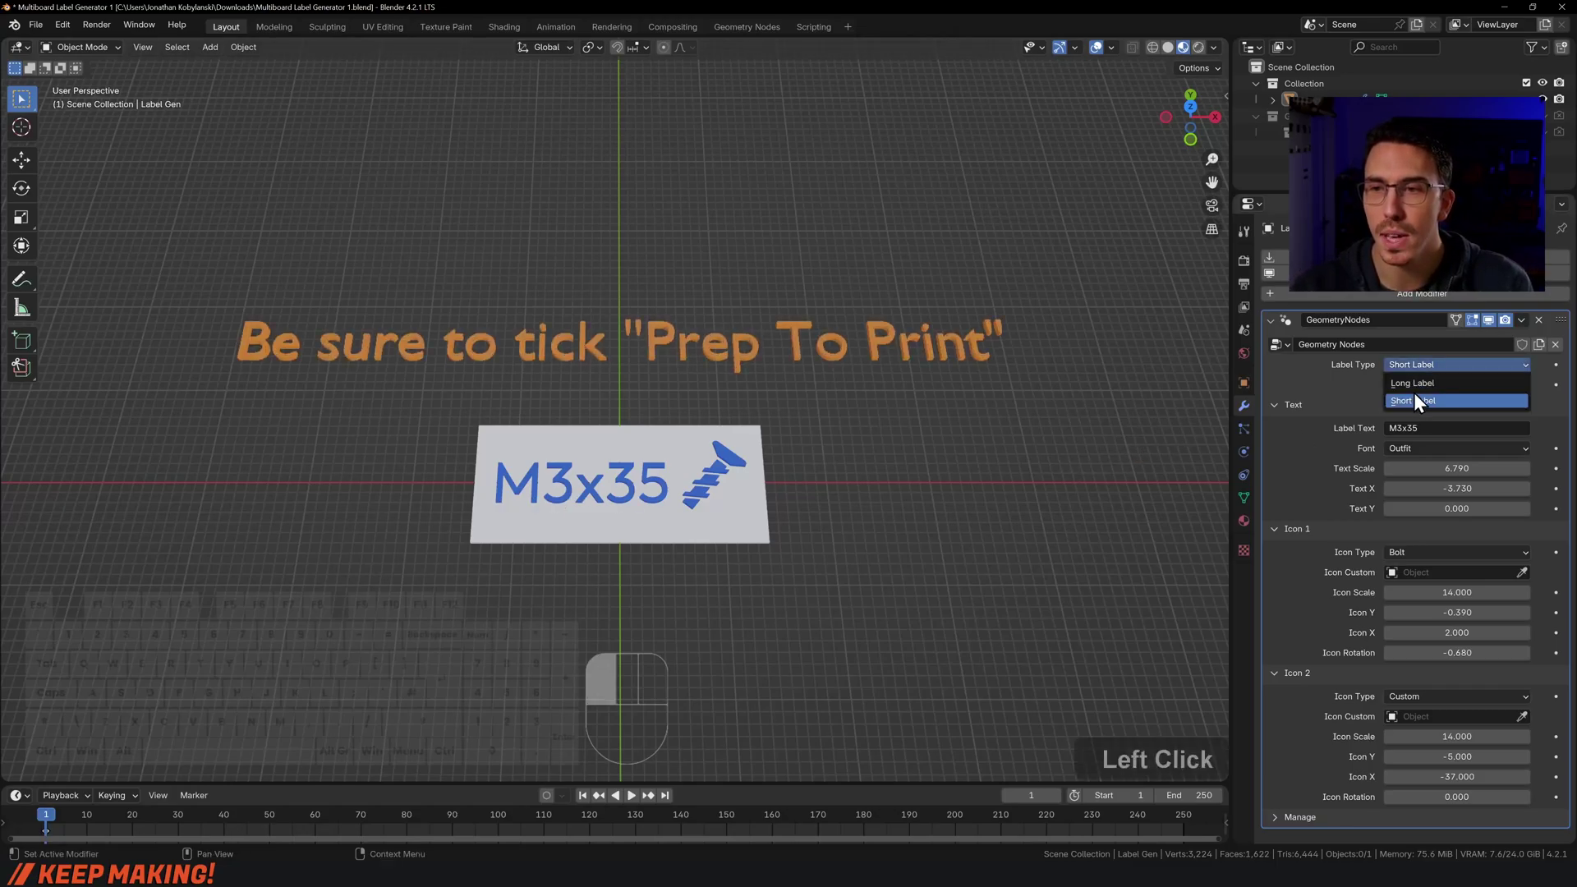
left_click(1413, 391)
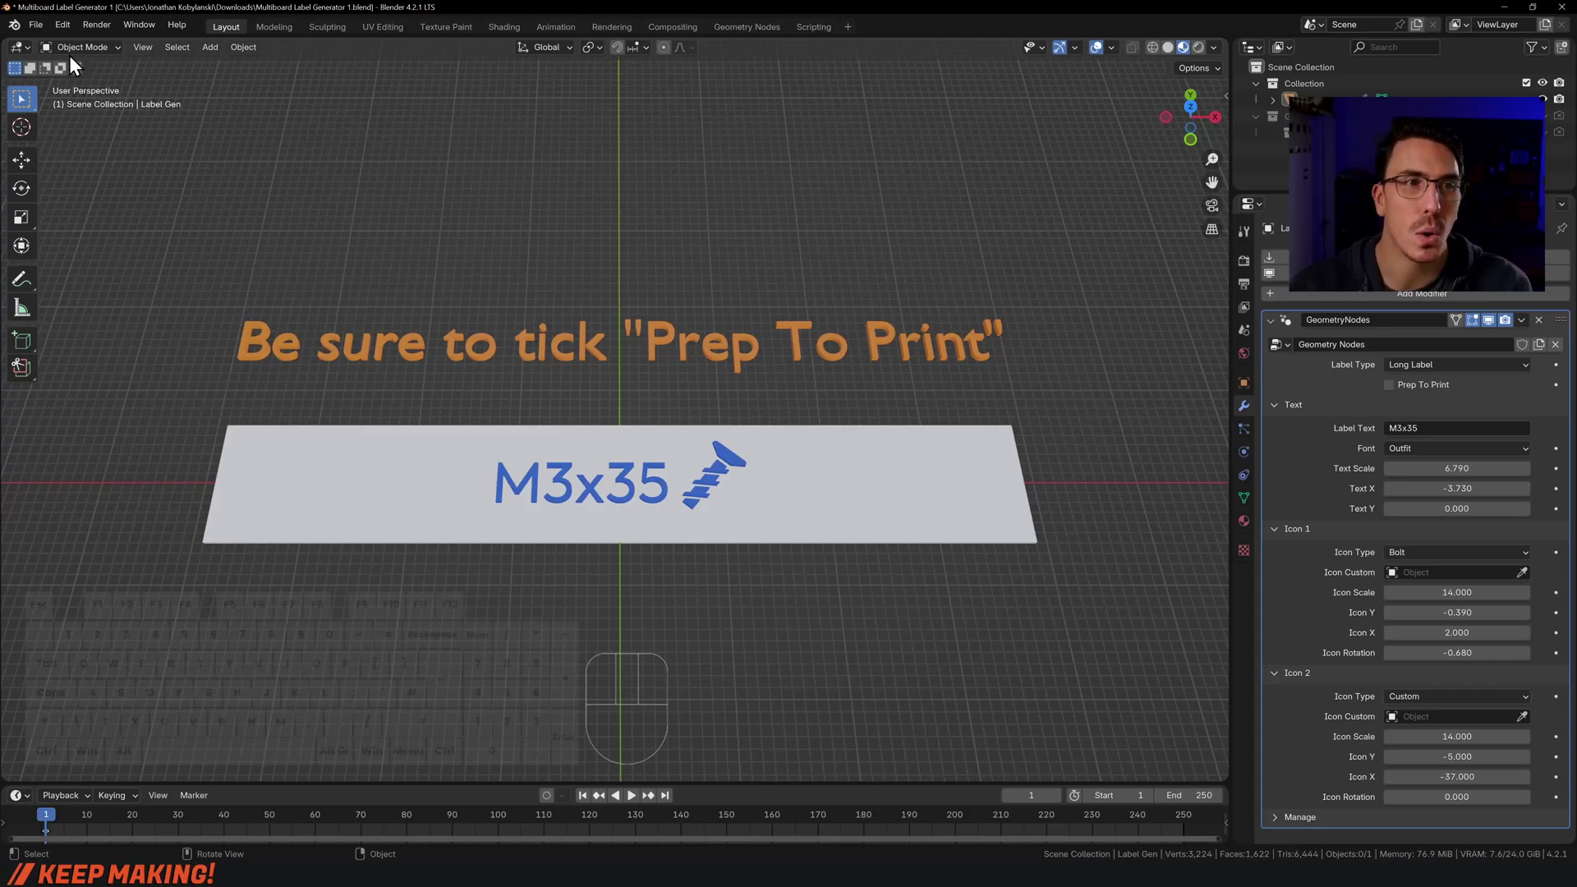
left_click(36, 23)
mouse_move(95, 256)
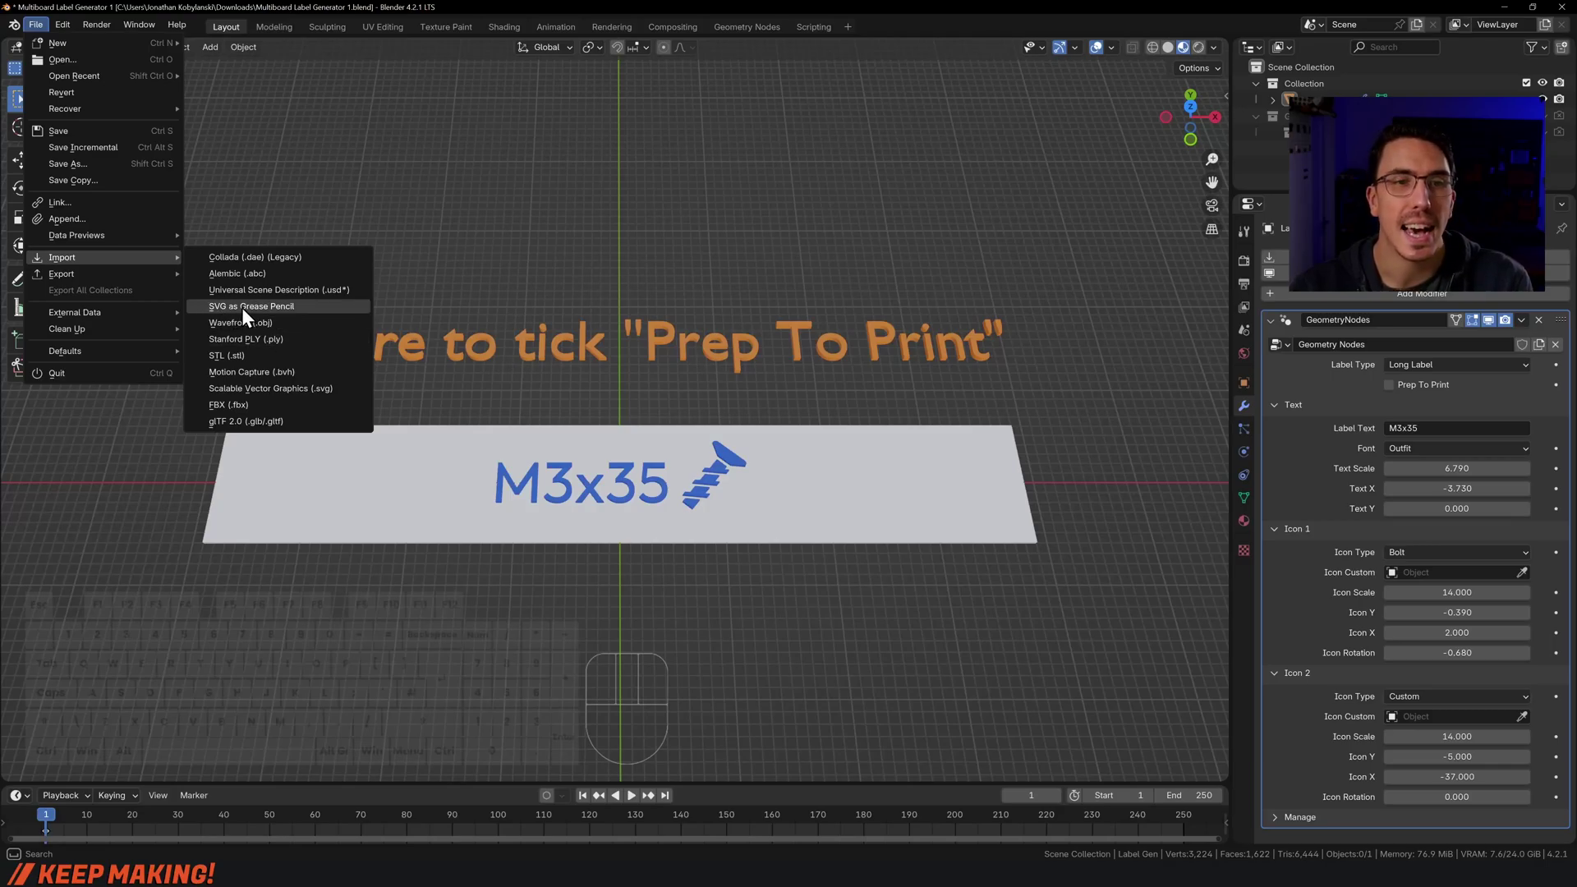
Import horse-variant-fast.svg as a Scalable Vector Graphics file
left_click(327, 390)
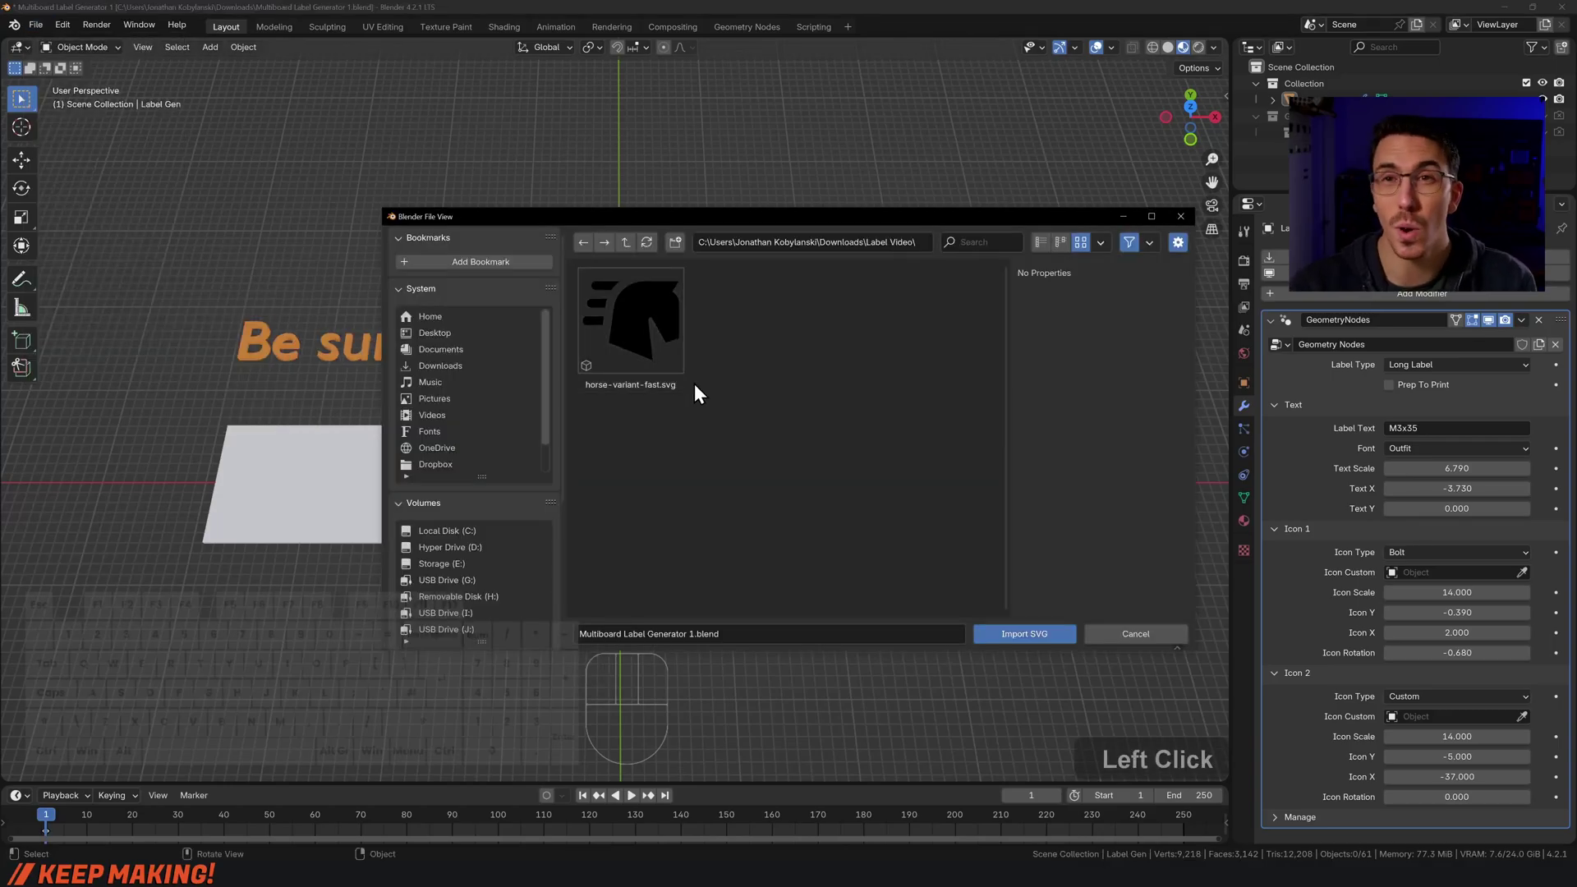
left_click(654, 333)
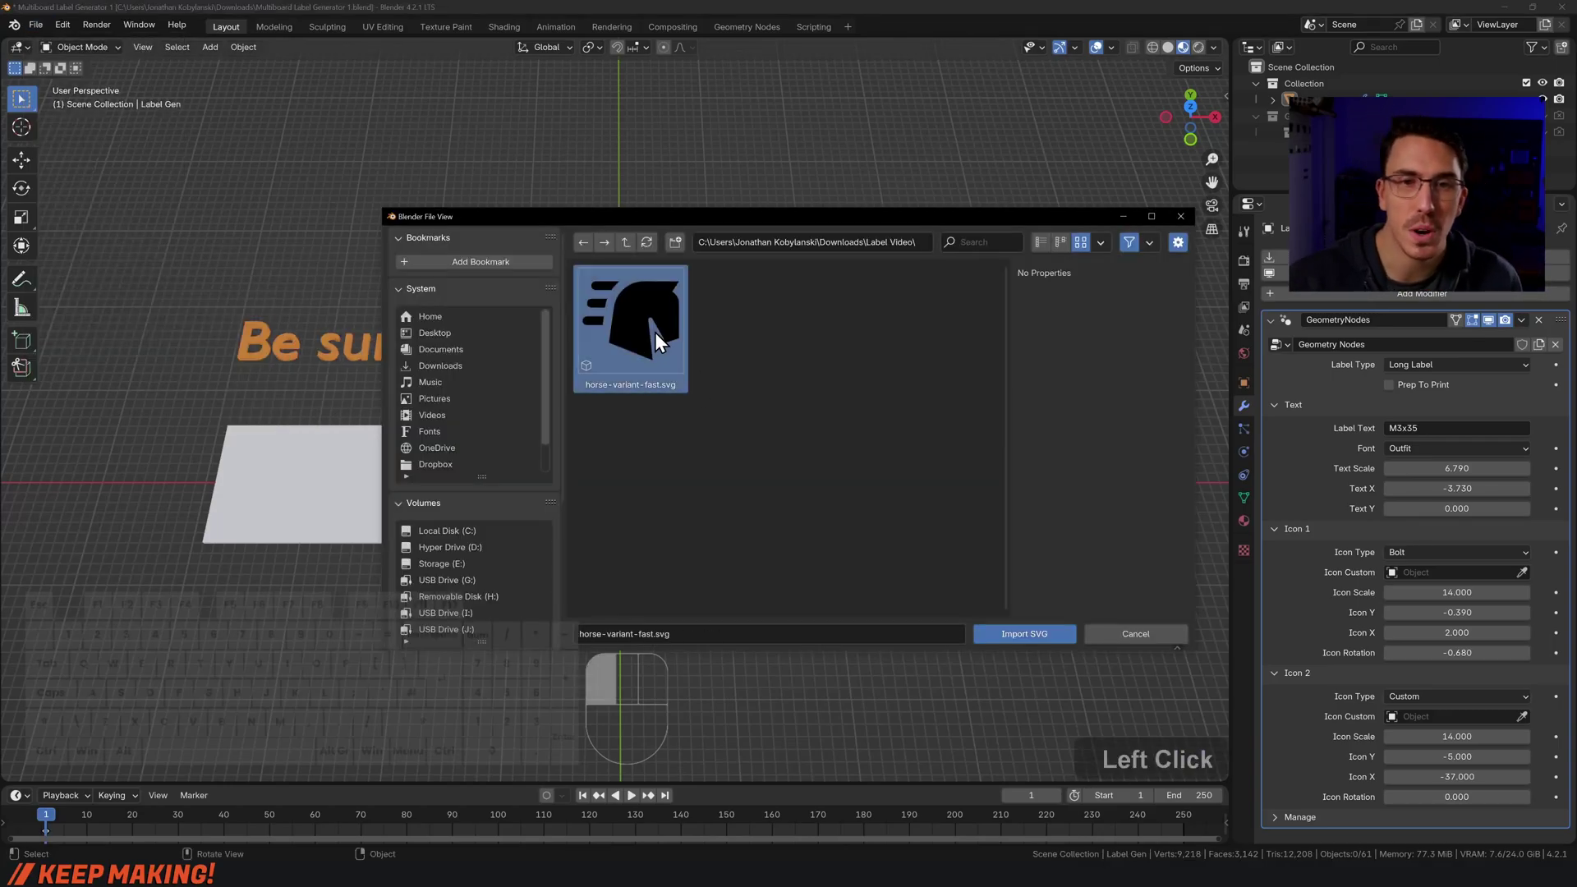
left_click(1019, 638)
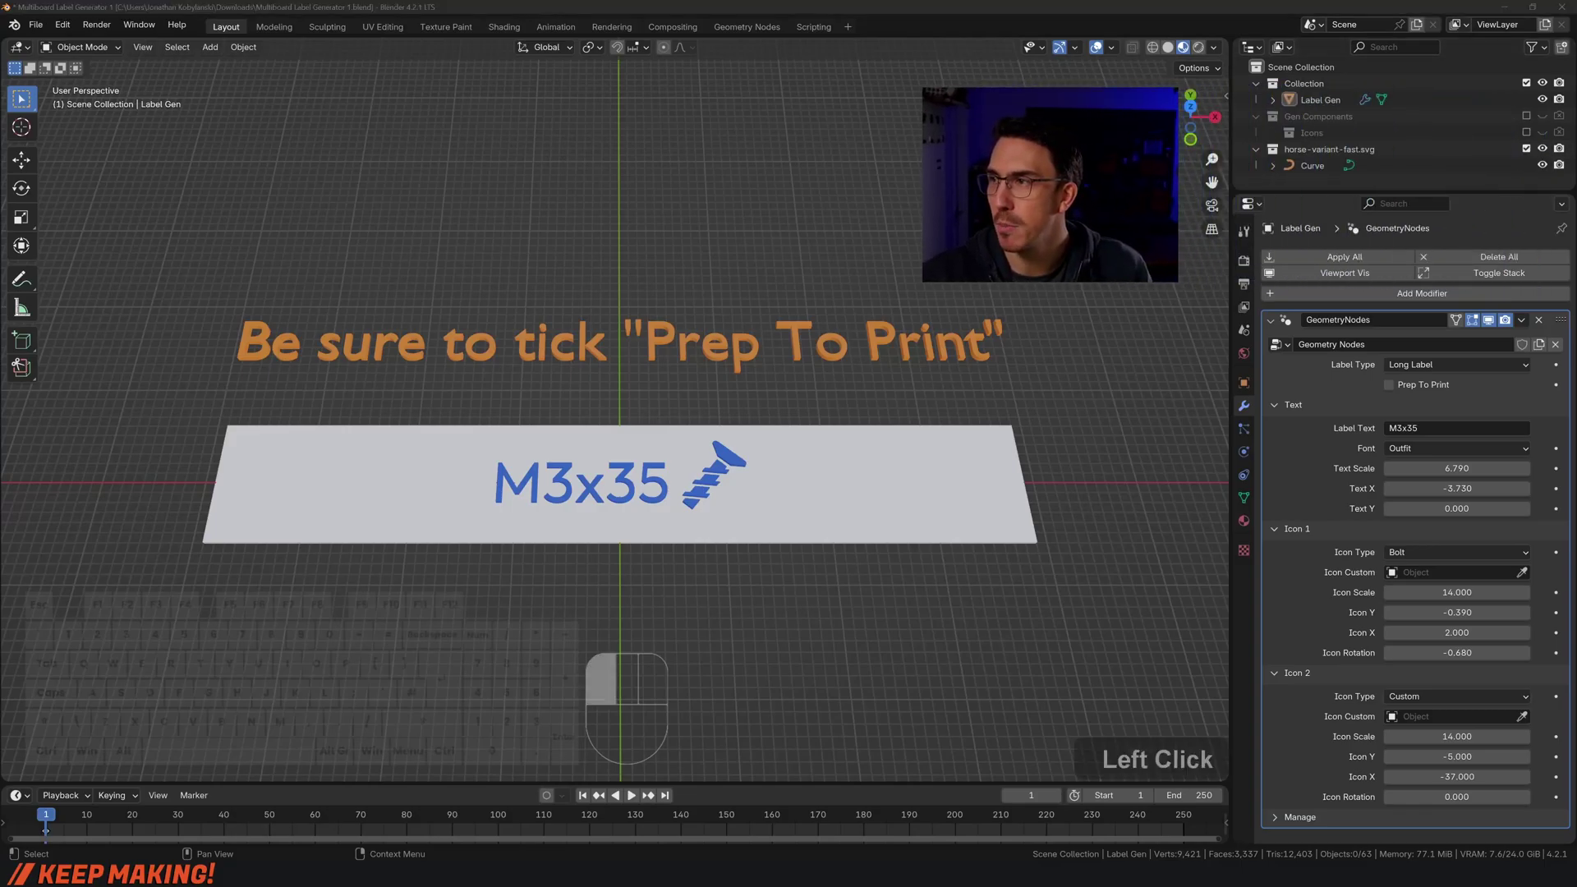
Select the imported horse Curve in the Outliner and frame it with View Selected
left_click(1310, 164)
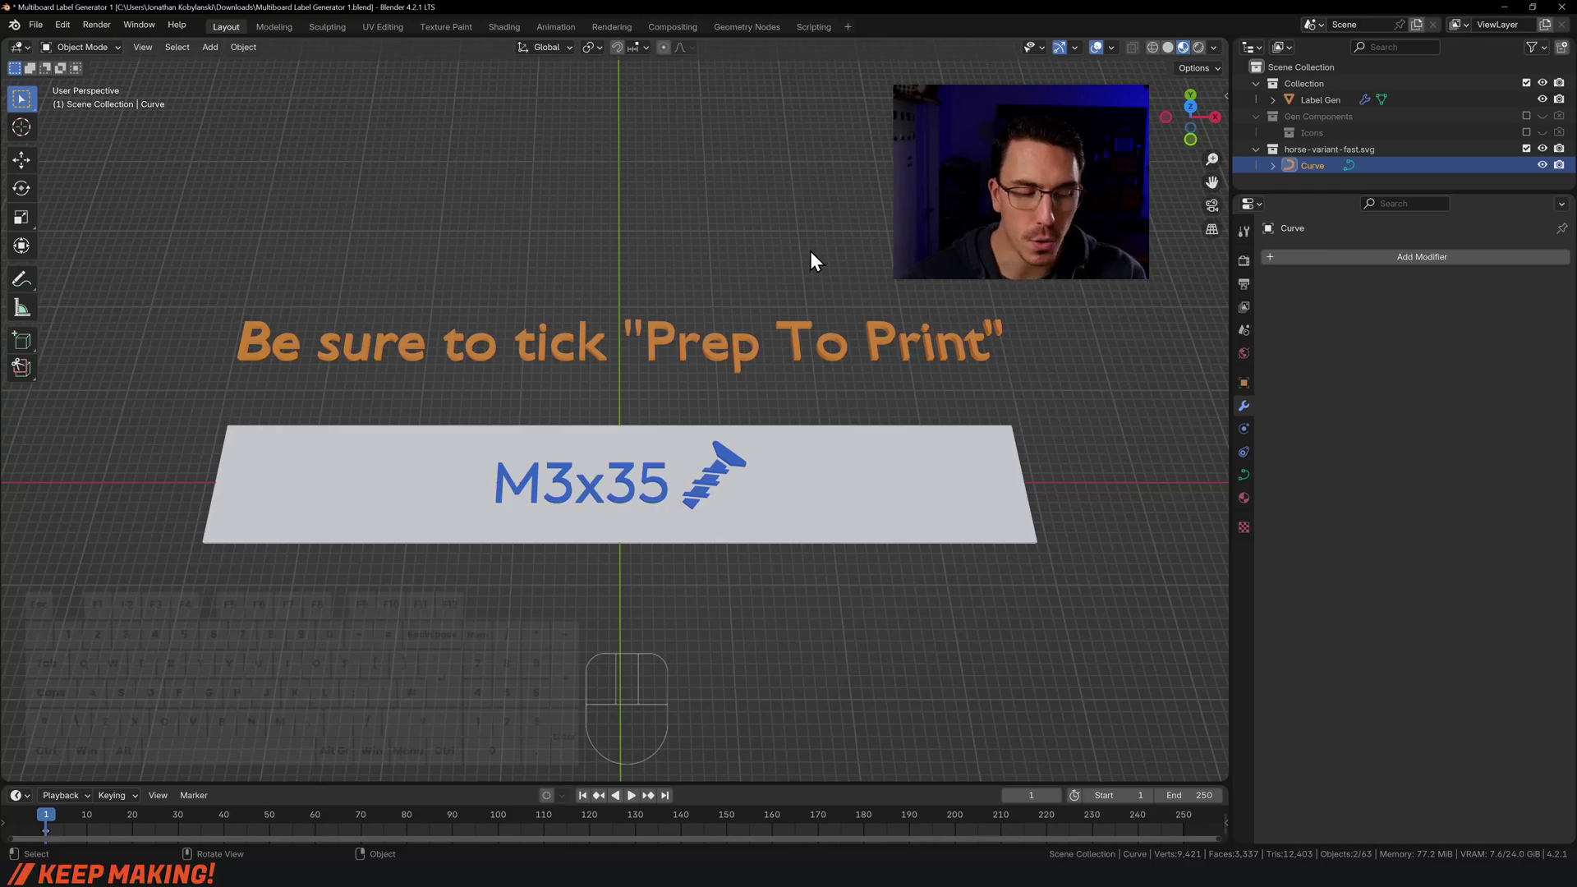
key("grave")
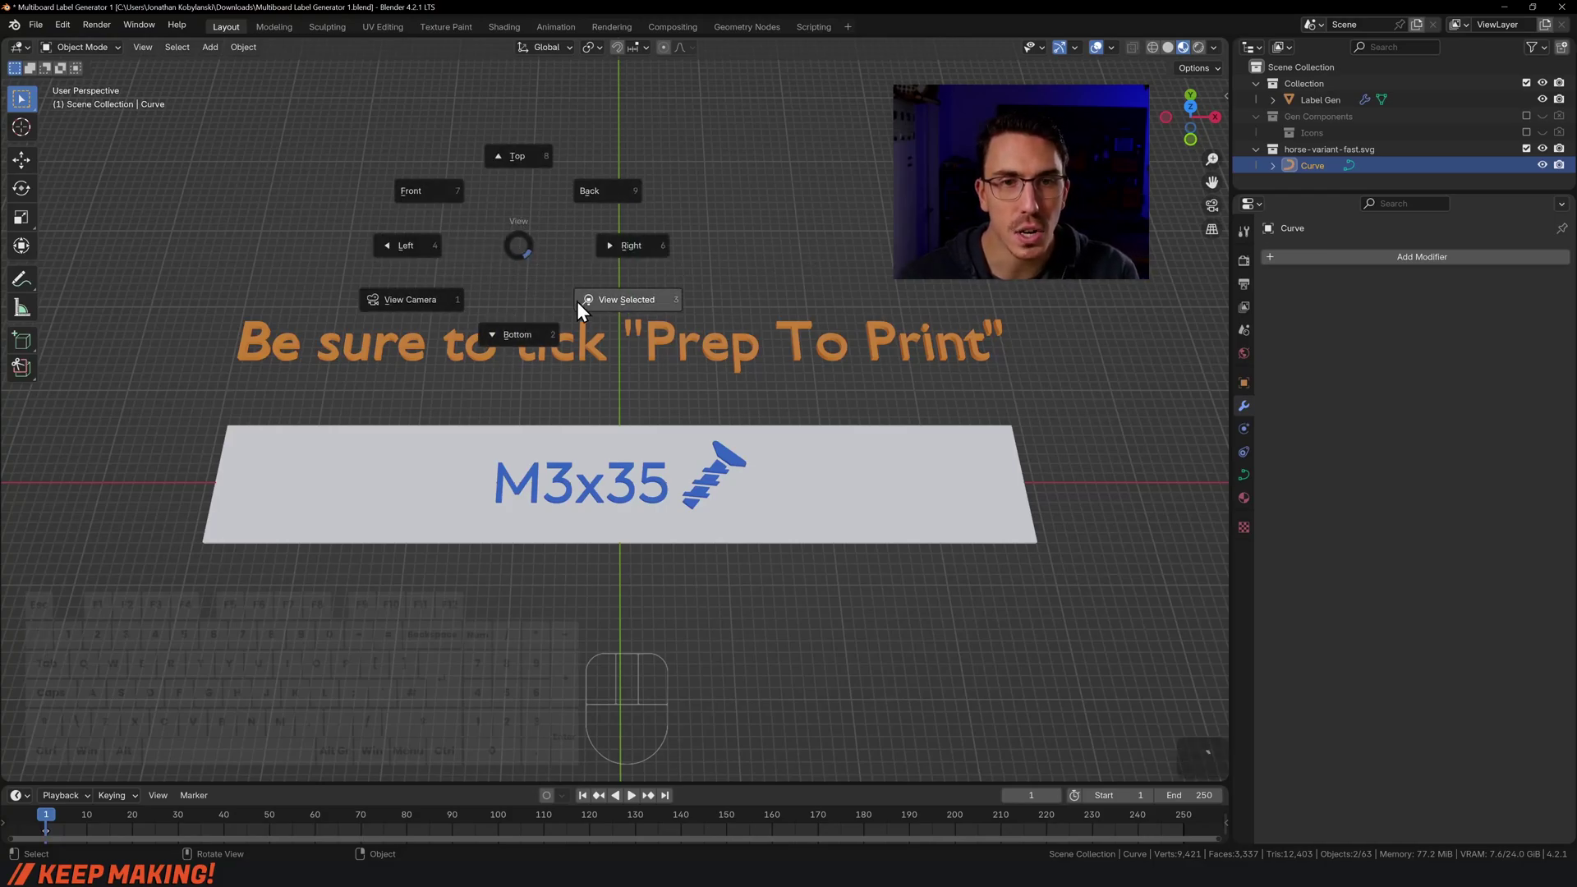
left_click(619, 302)
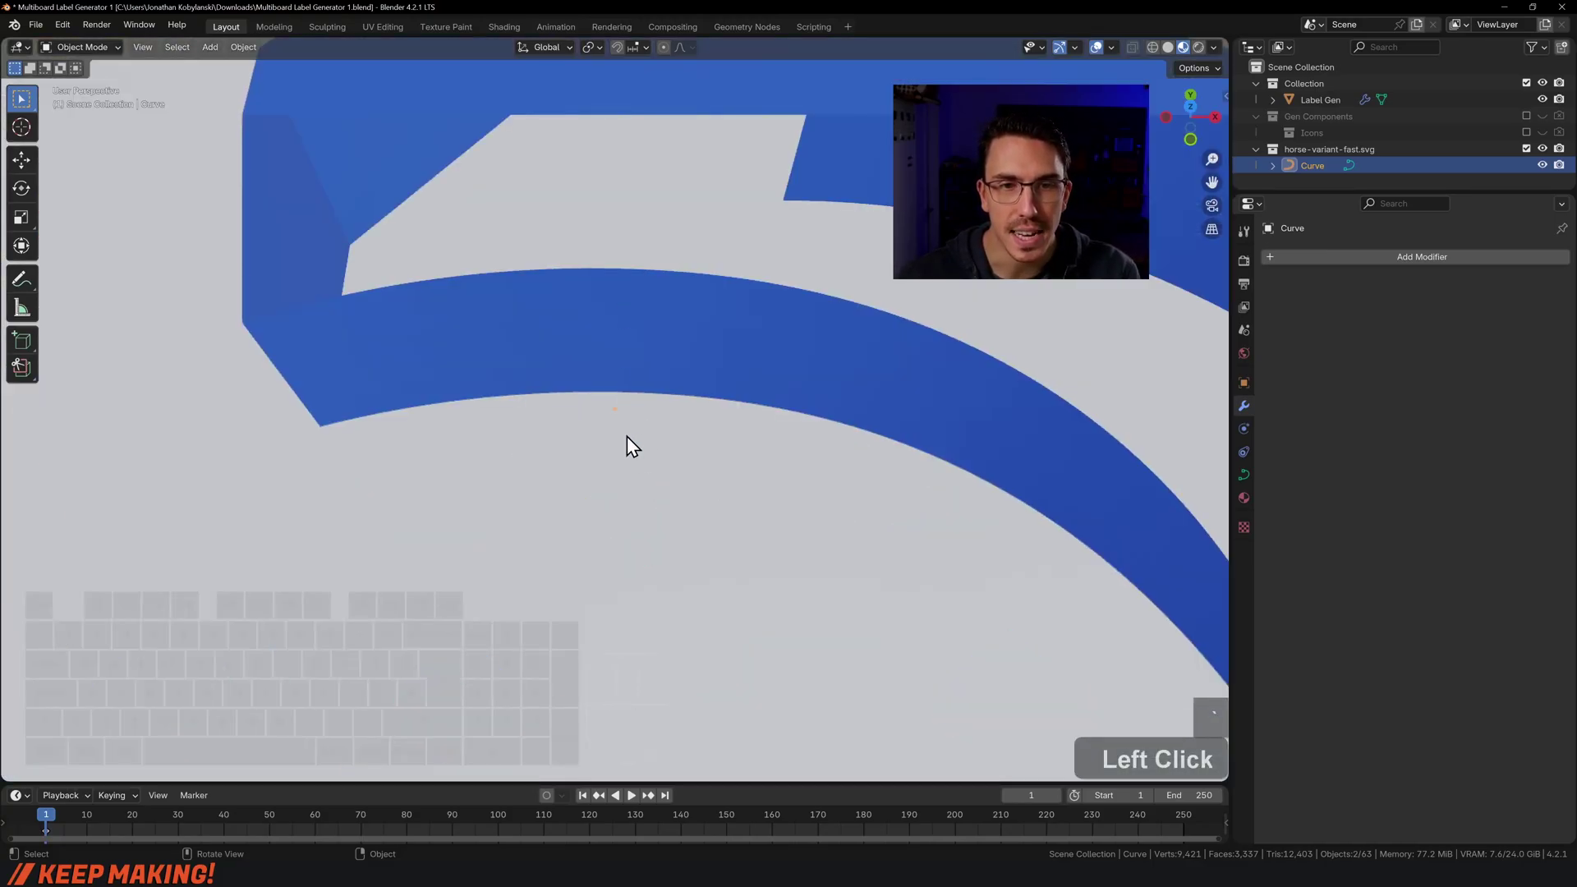
scroll(614, 411, "up", 3)
scroll(614, 410, "down", 3)
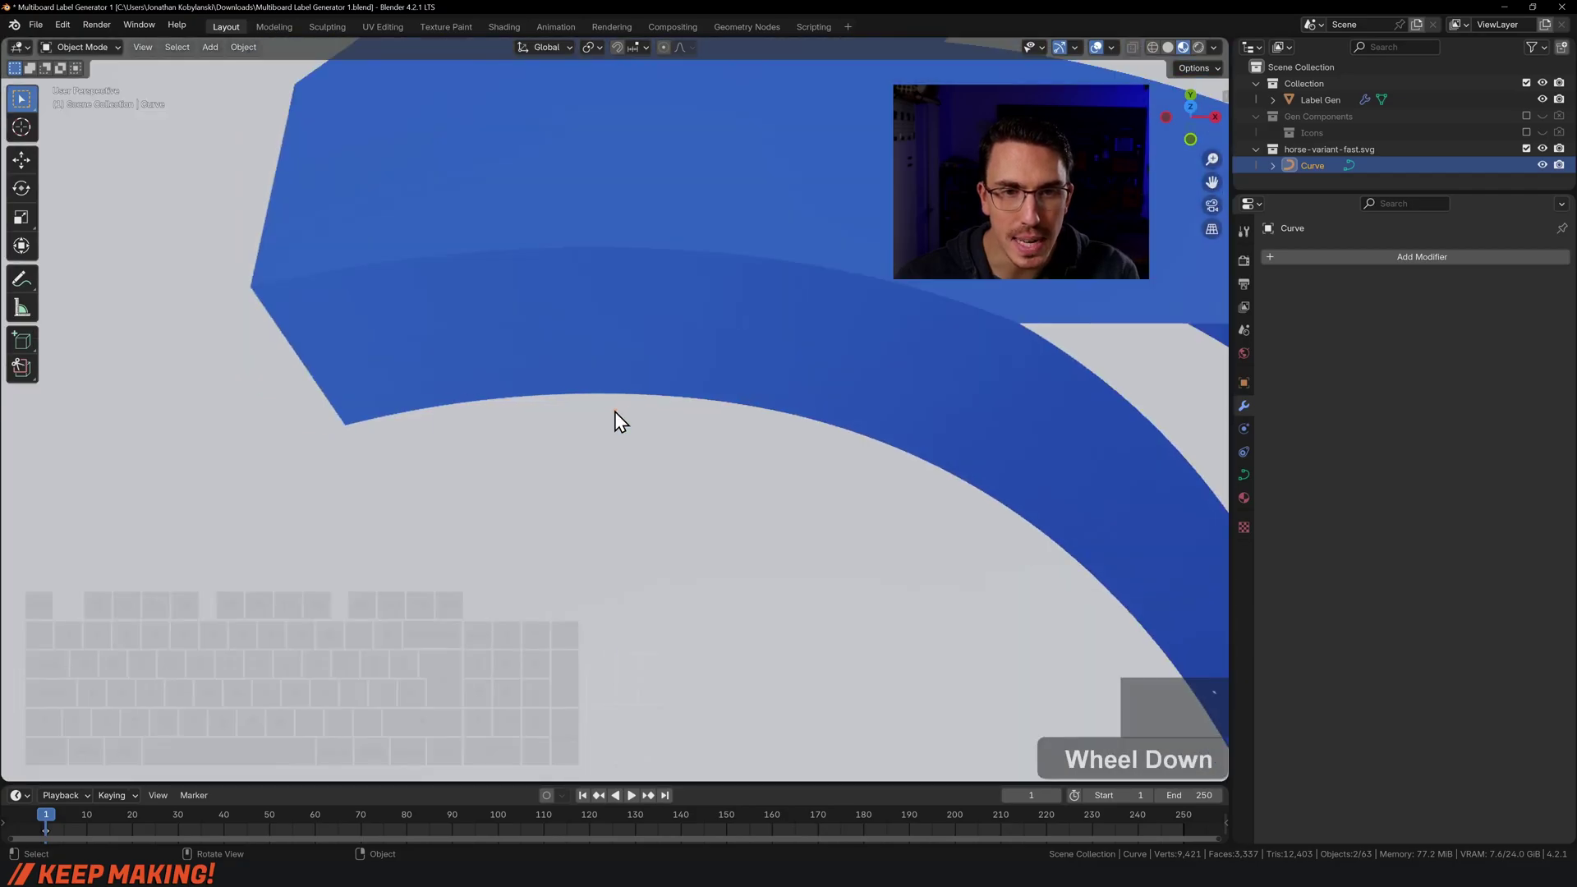
scroll(810, 285, "down", 5)
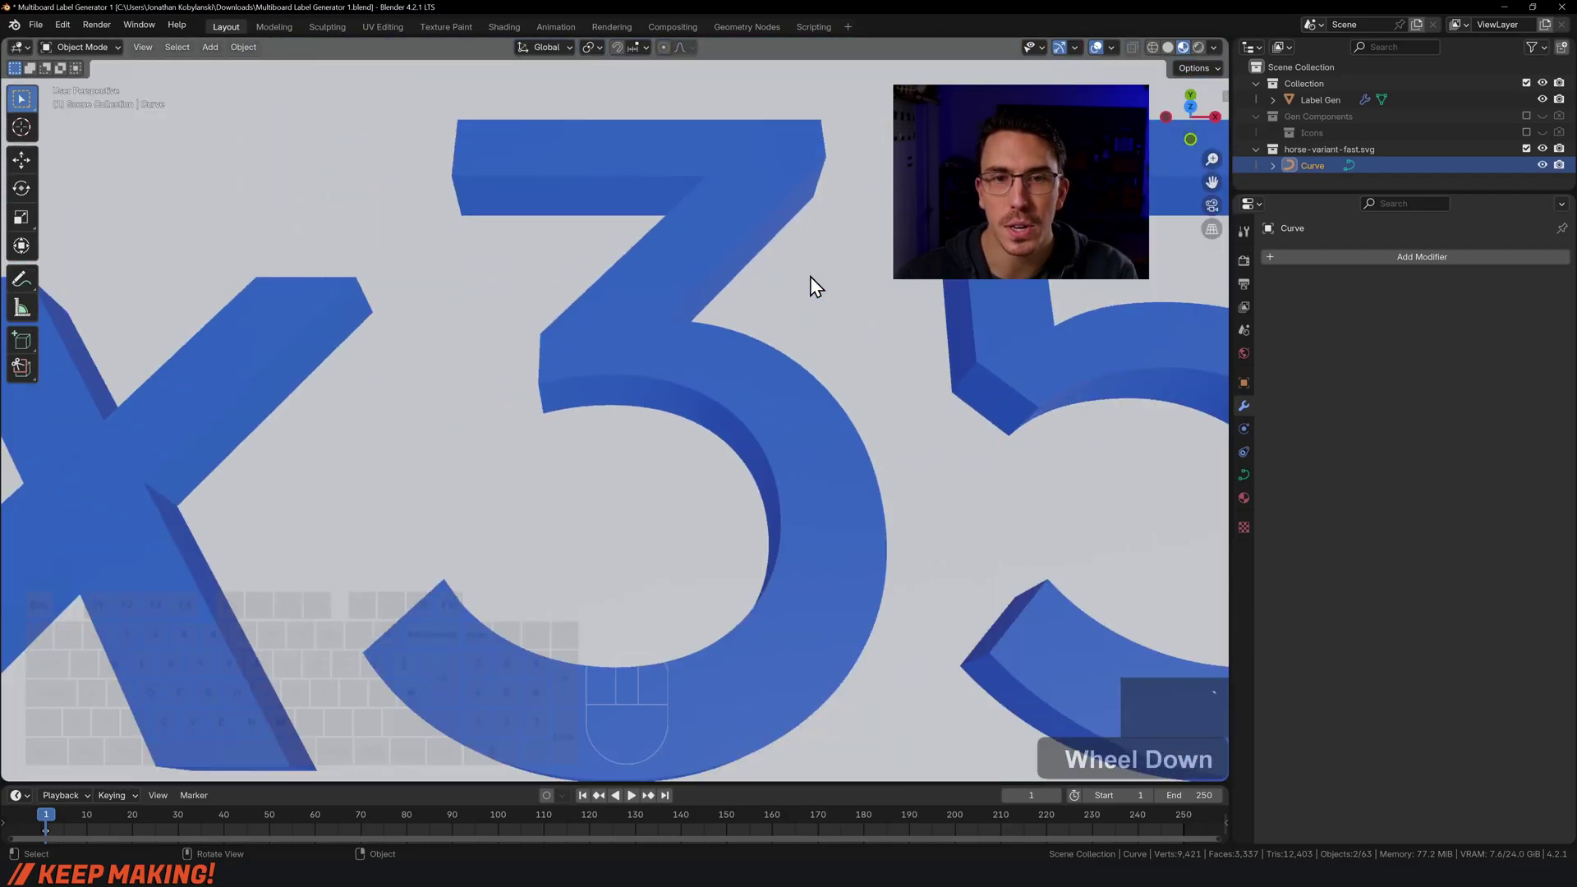
scroll(806, 277, "down", 5)
scroll(804, 287, "up", 2)
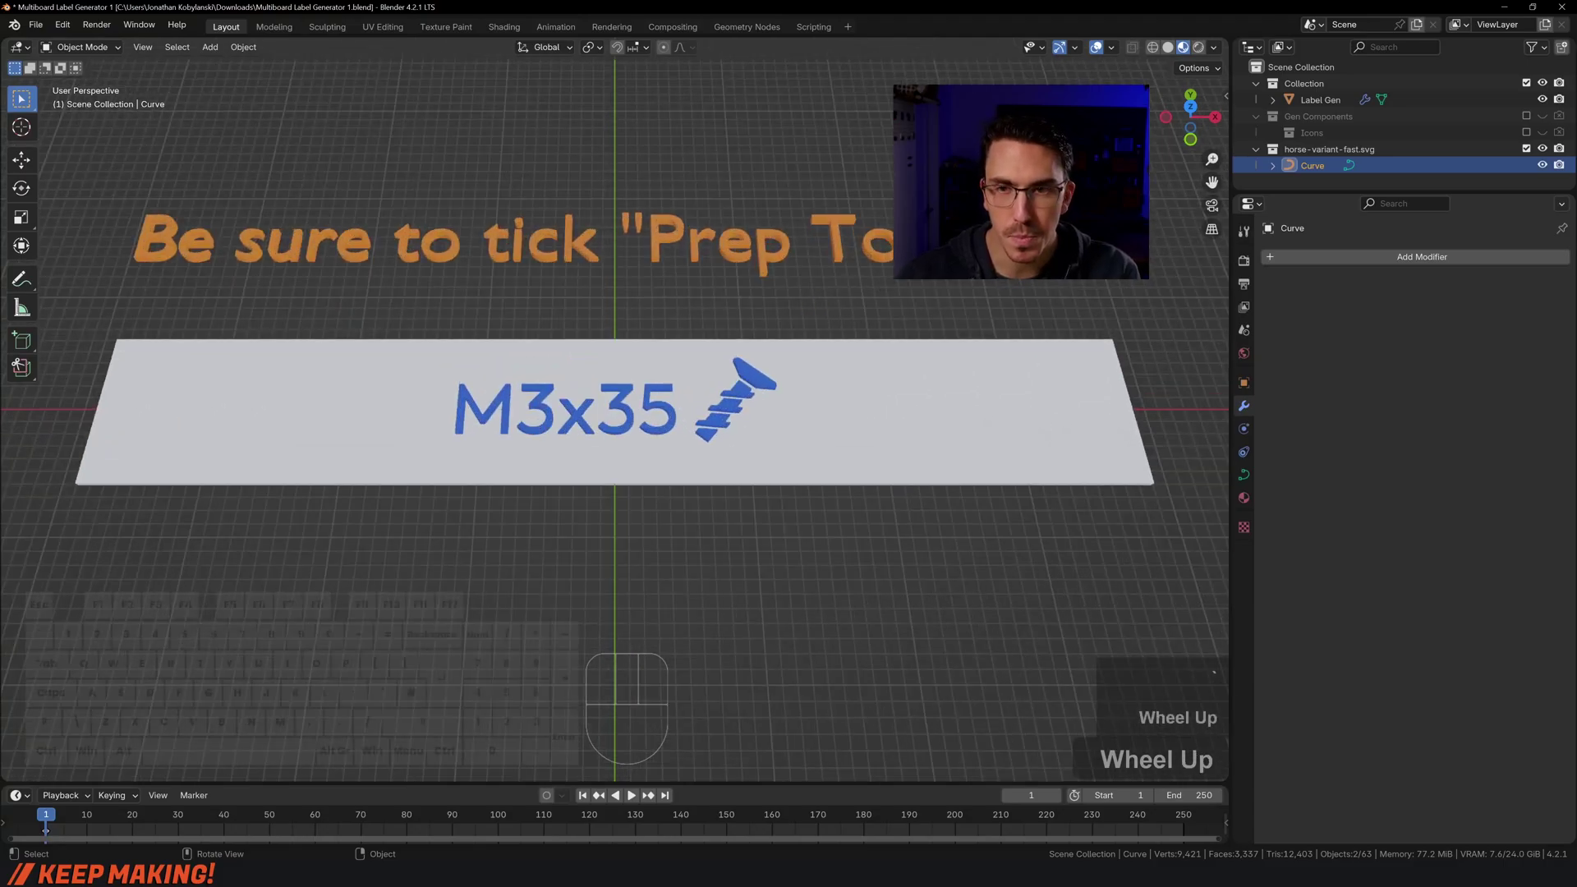
left_click(1445, 131)
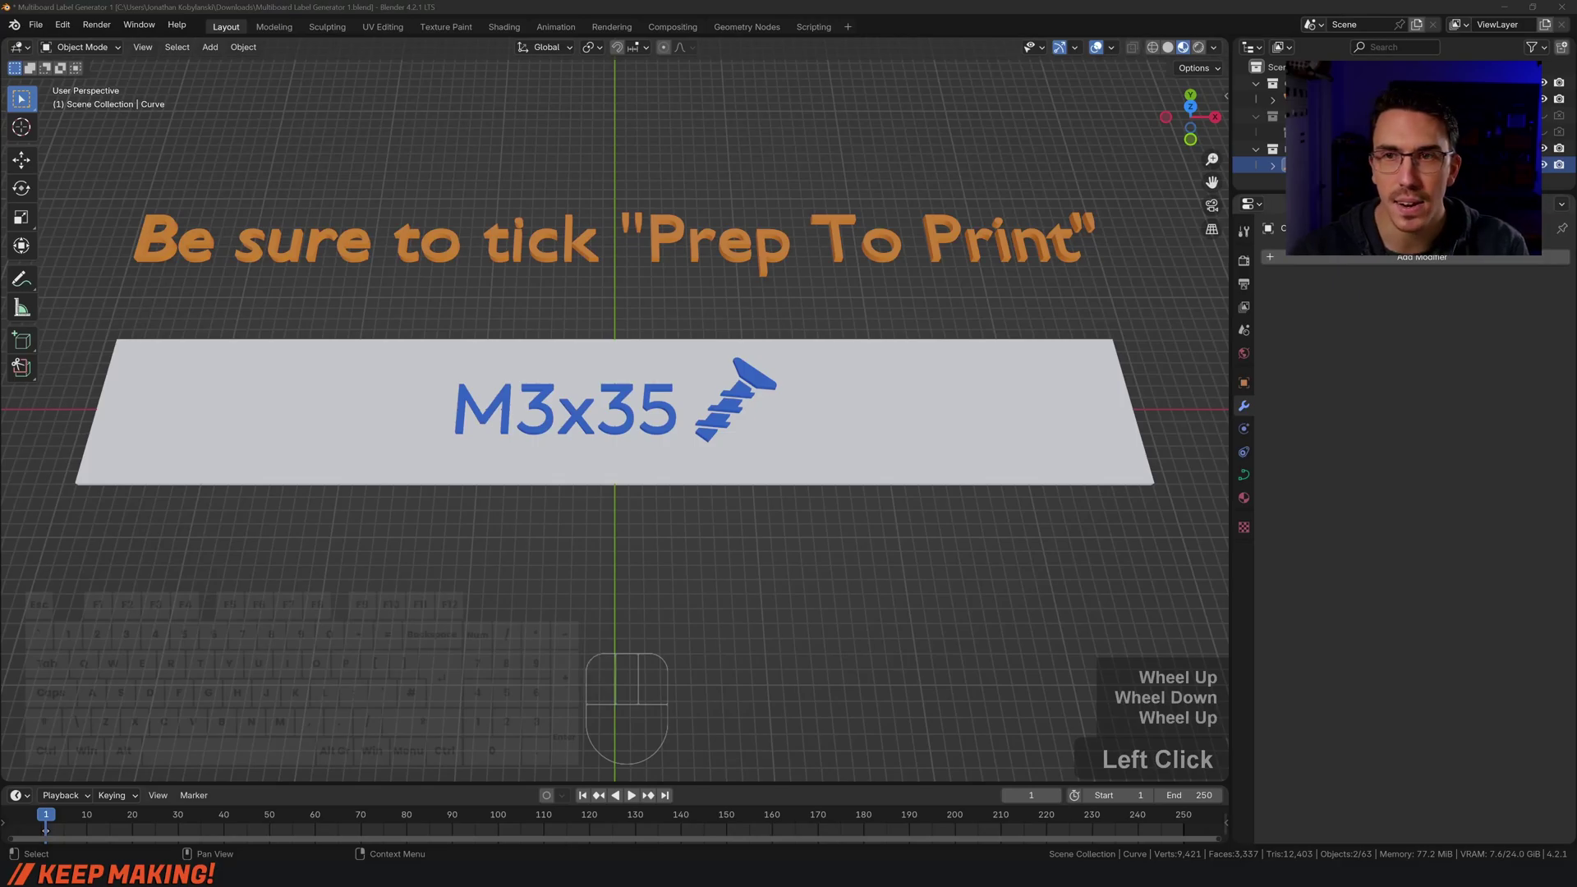
left_click(1191, 10)
Set the horse curve's X, Y and Z scale to 1000 in the sidebar's Item tab
key("n")
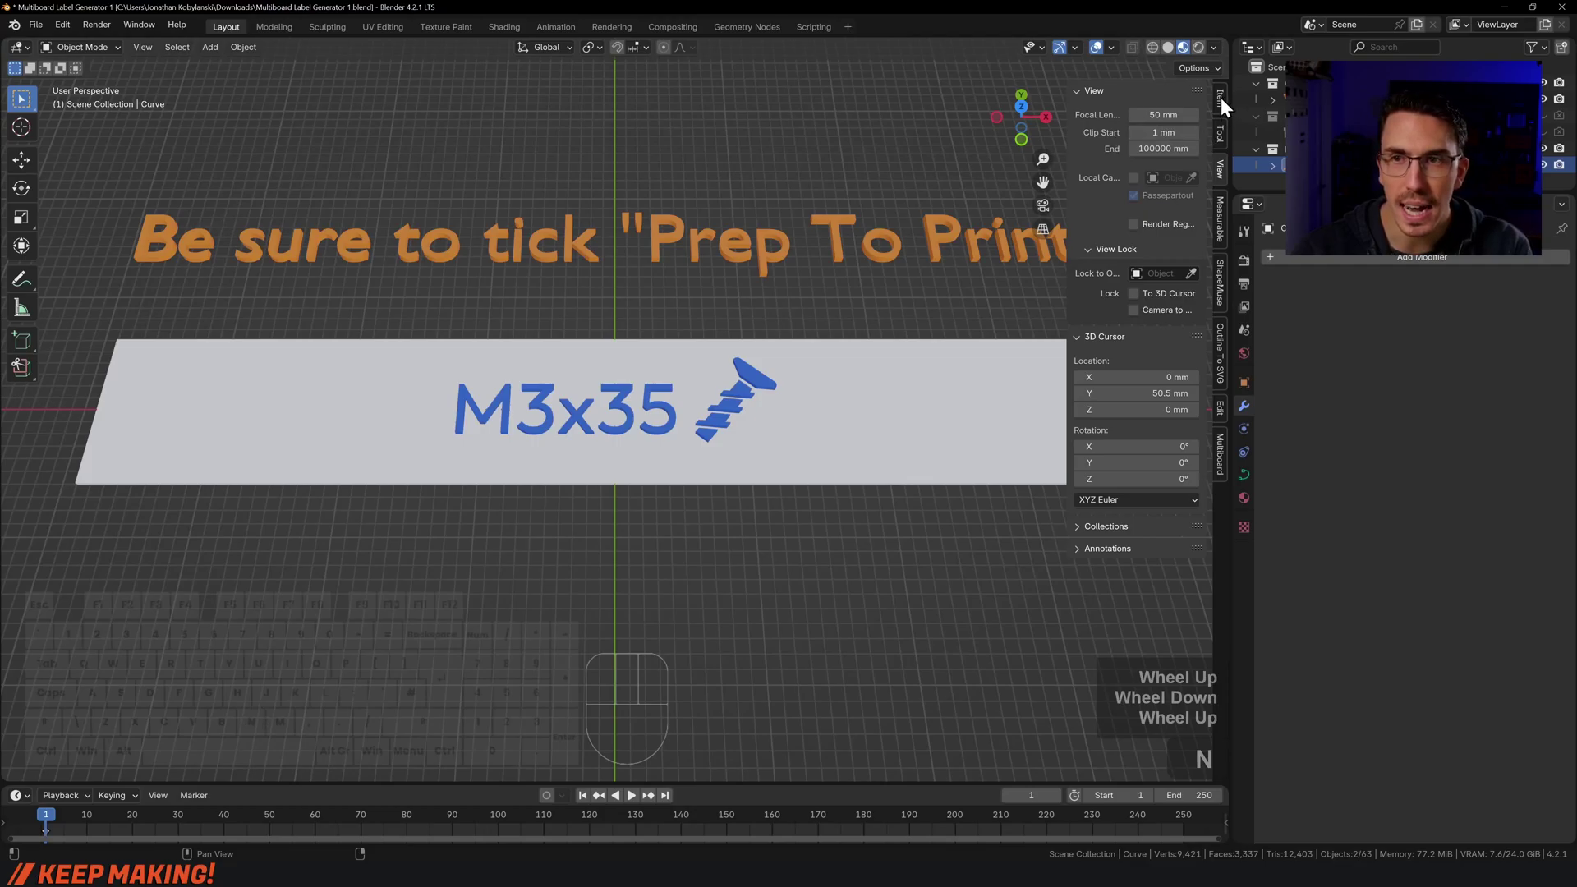
left_click(1221, 97)
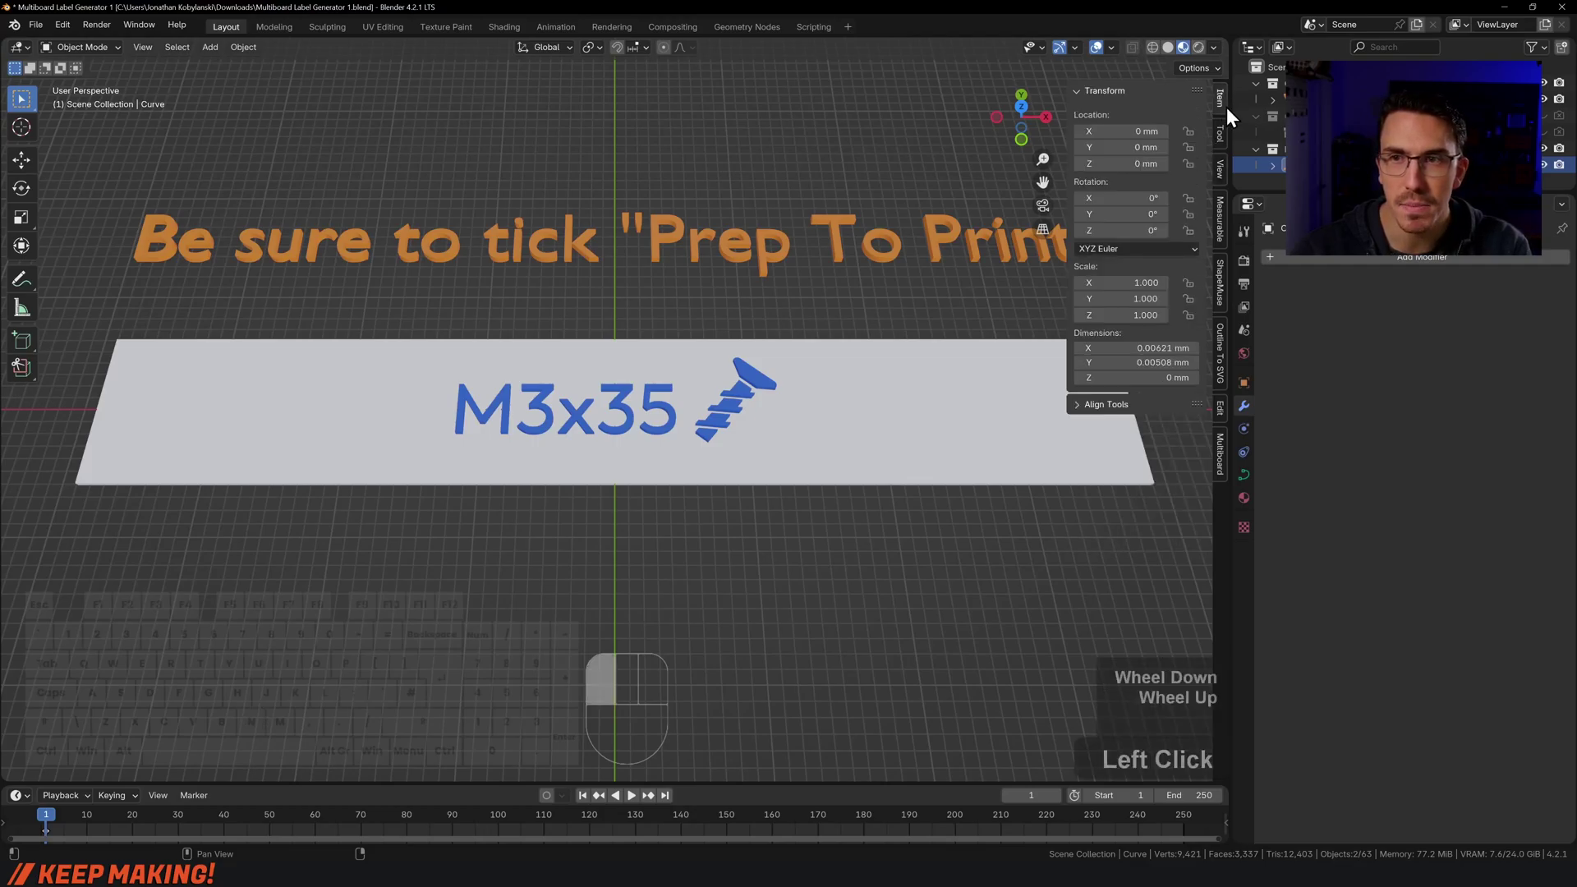
left_click(1121, 282)
left_click_drag(1122, 283, 1121, 315)
type("100")
key("Return")
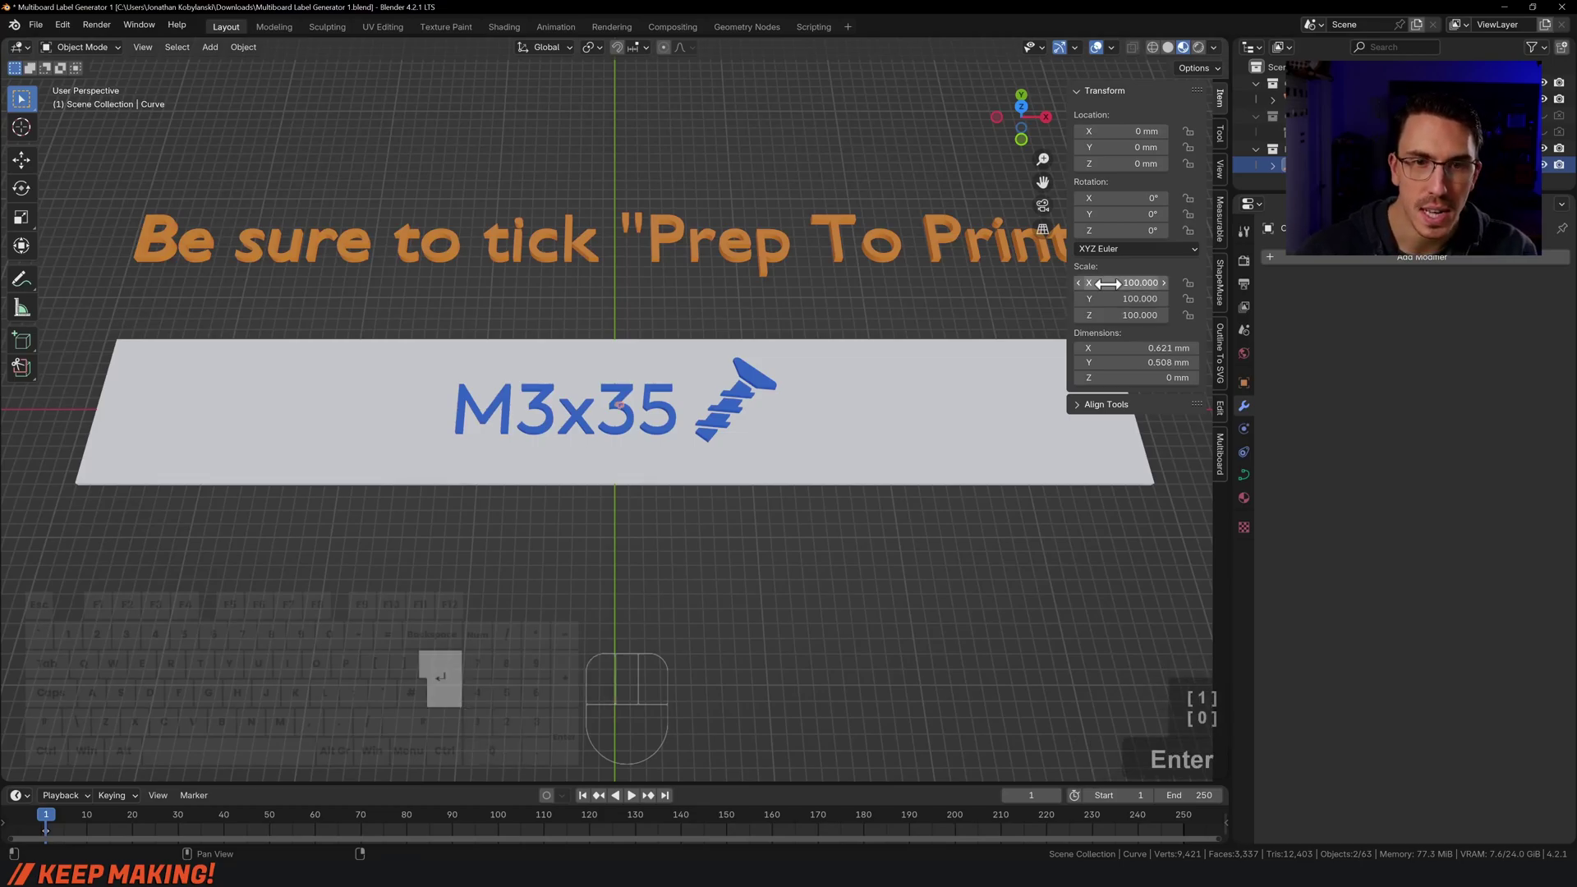
left_click_drag(1118, 282, 1119, 315)
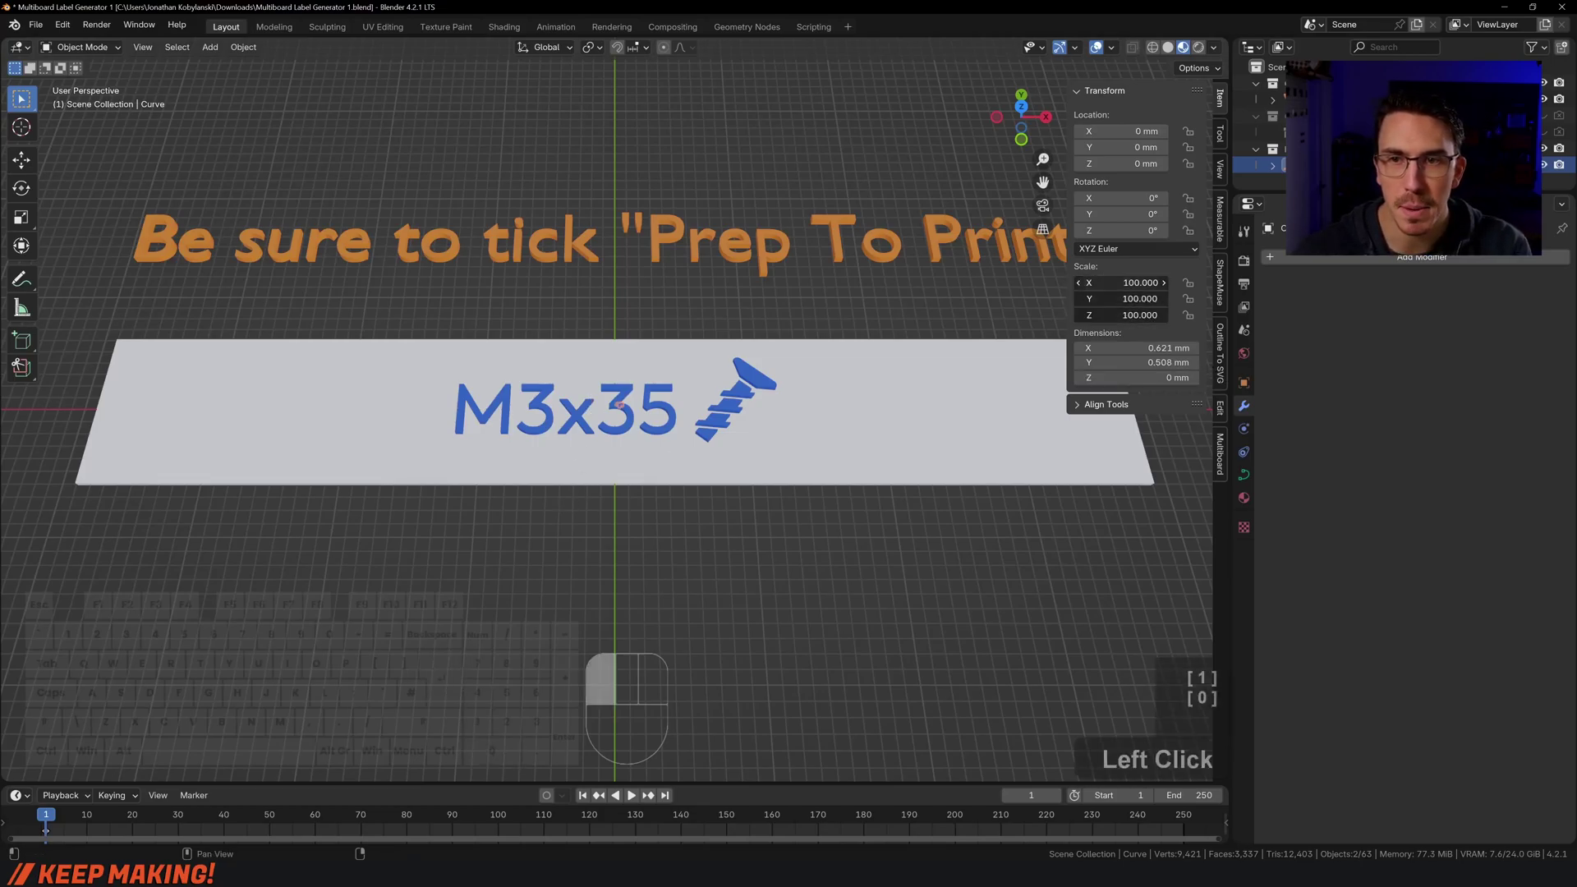
type("1000")
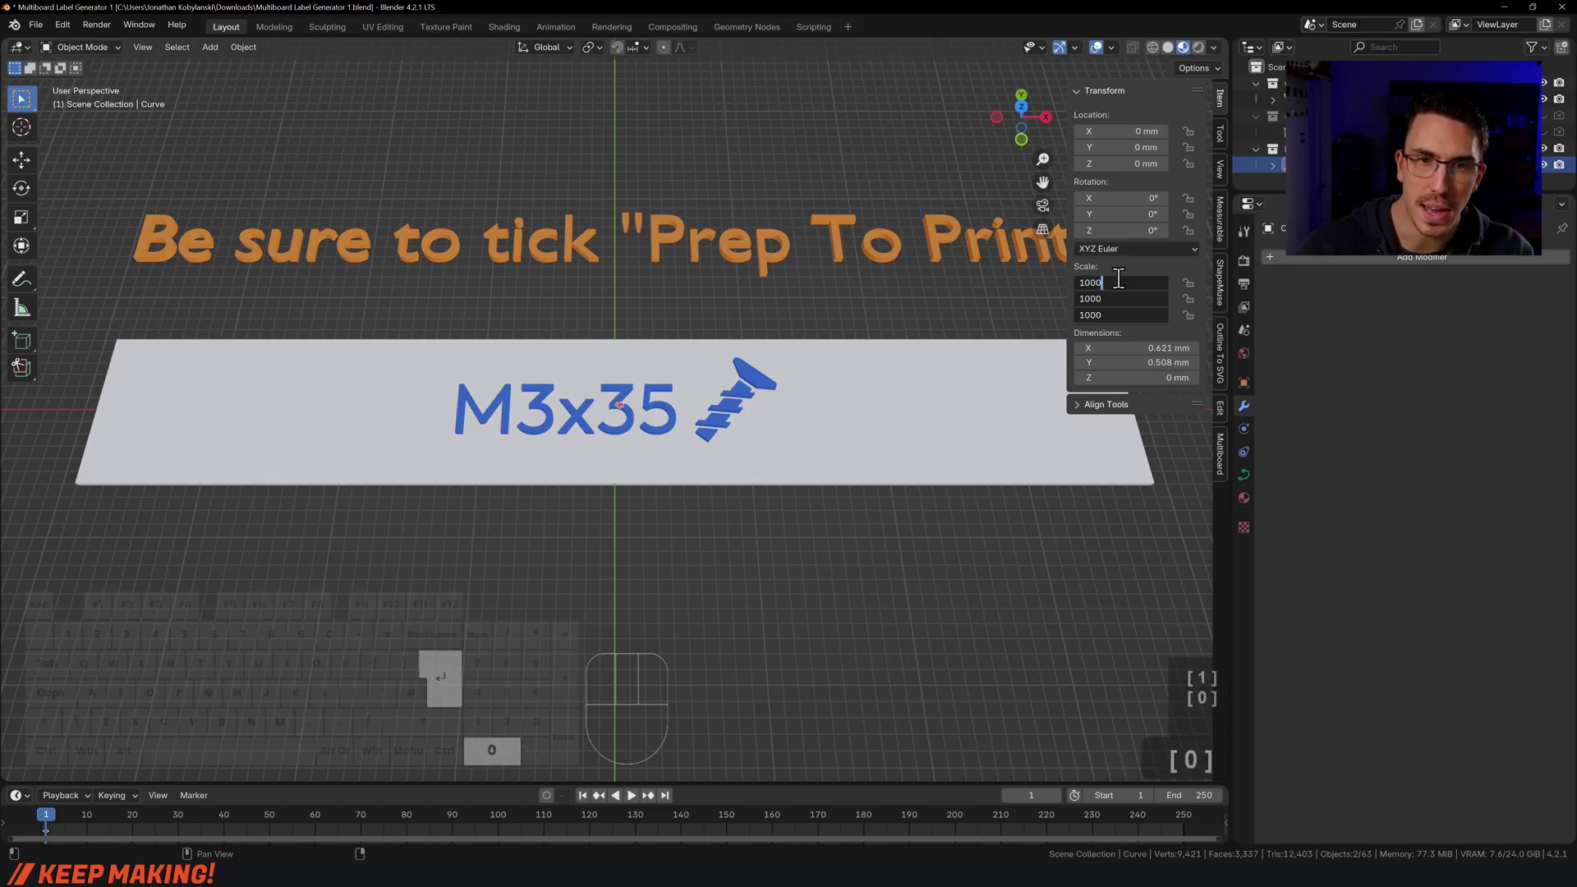
key("Return")
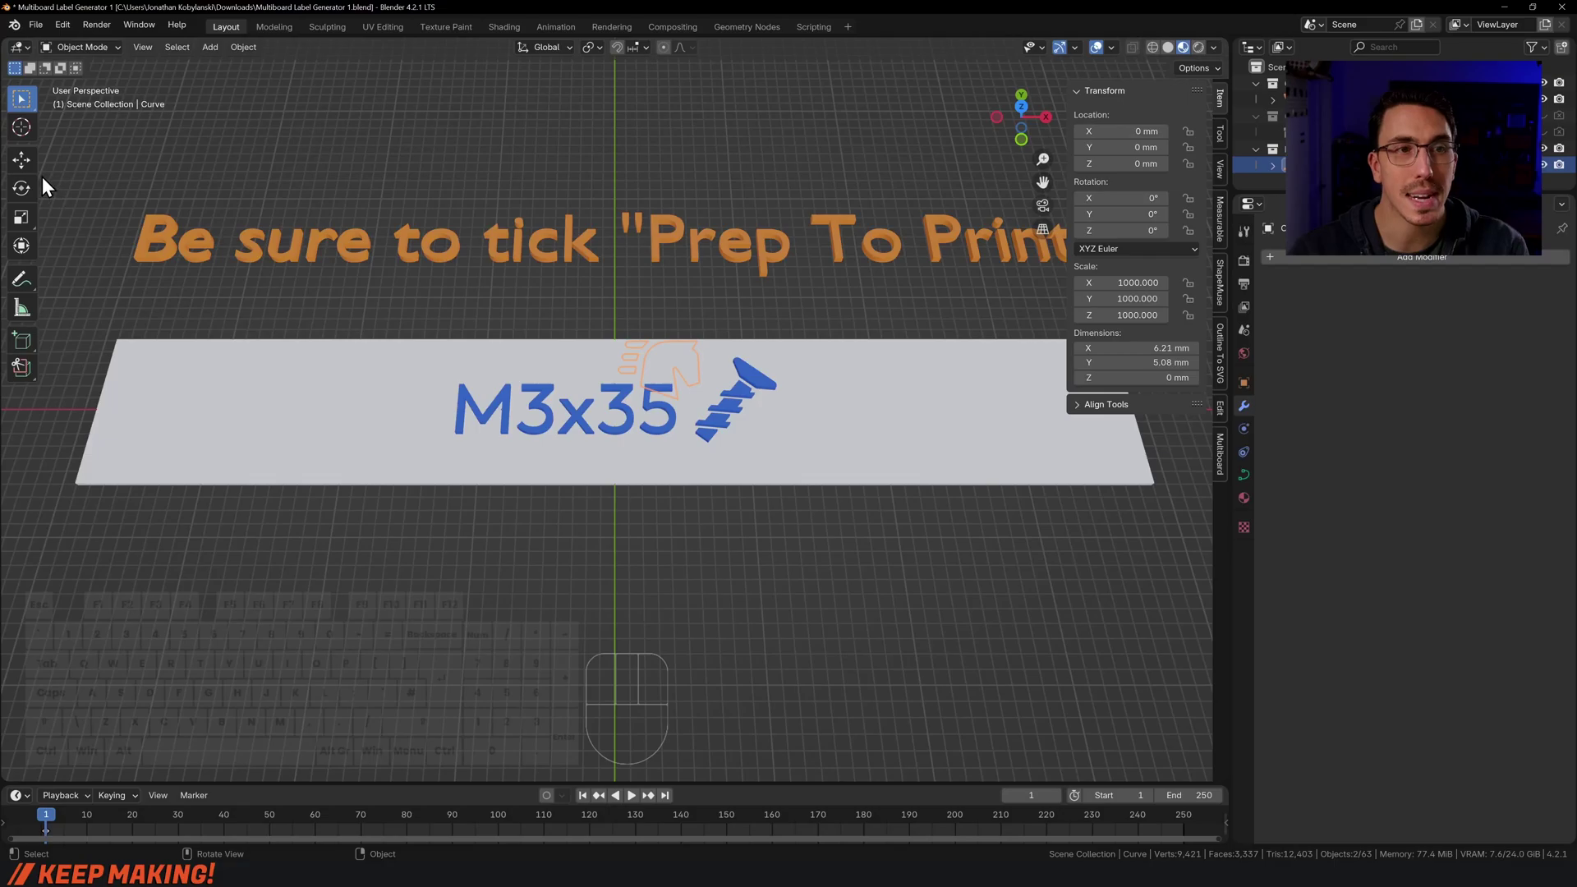
Move the horse curve to X -10.578 mm, Y -18.288 mm and reselect it
left_click(22, 160)
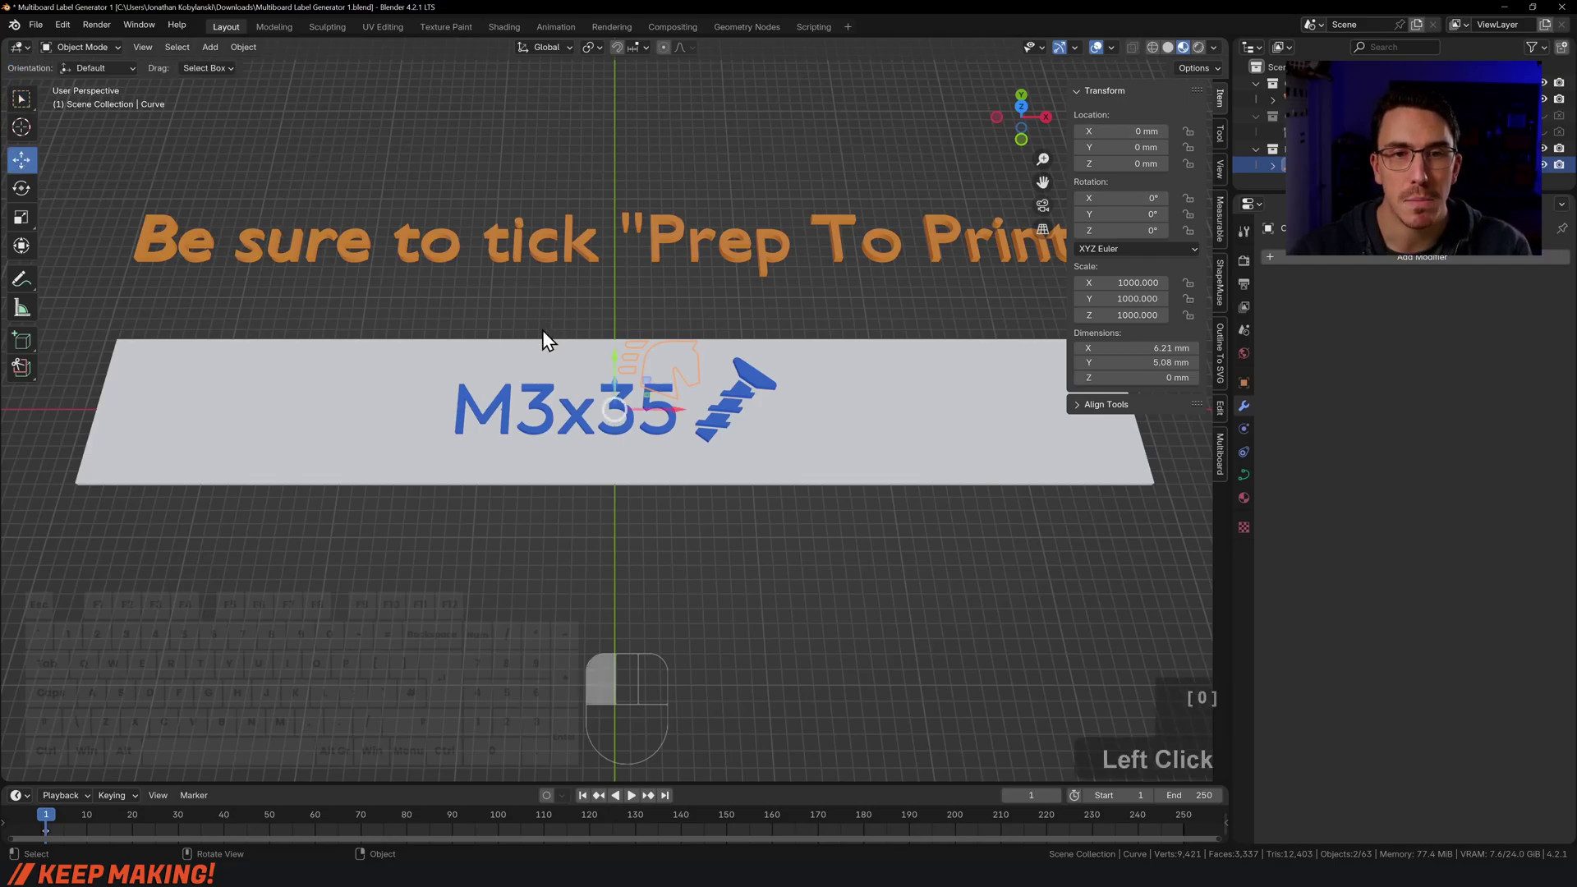
left_click_drag(614, 357, 623, 610)
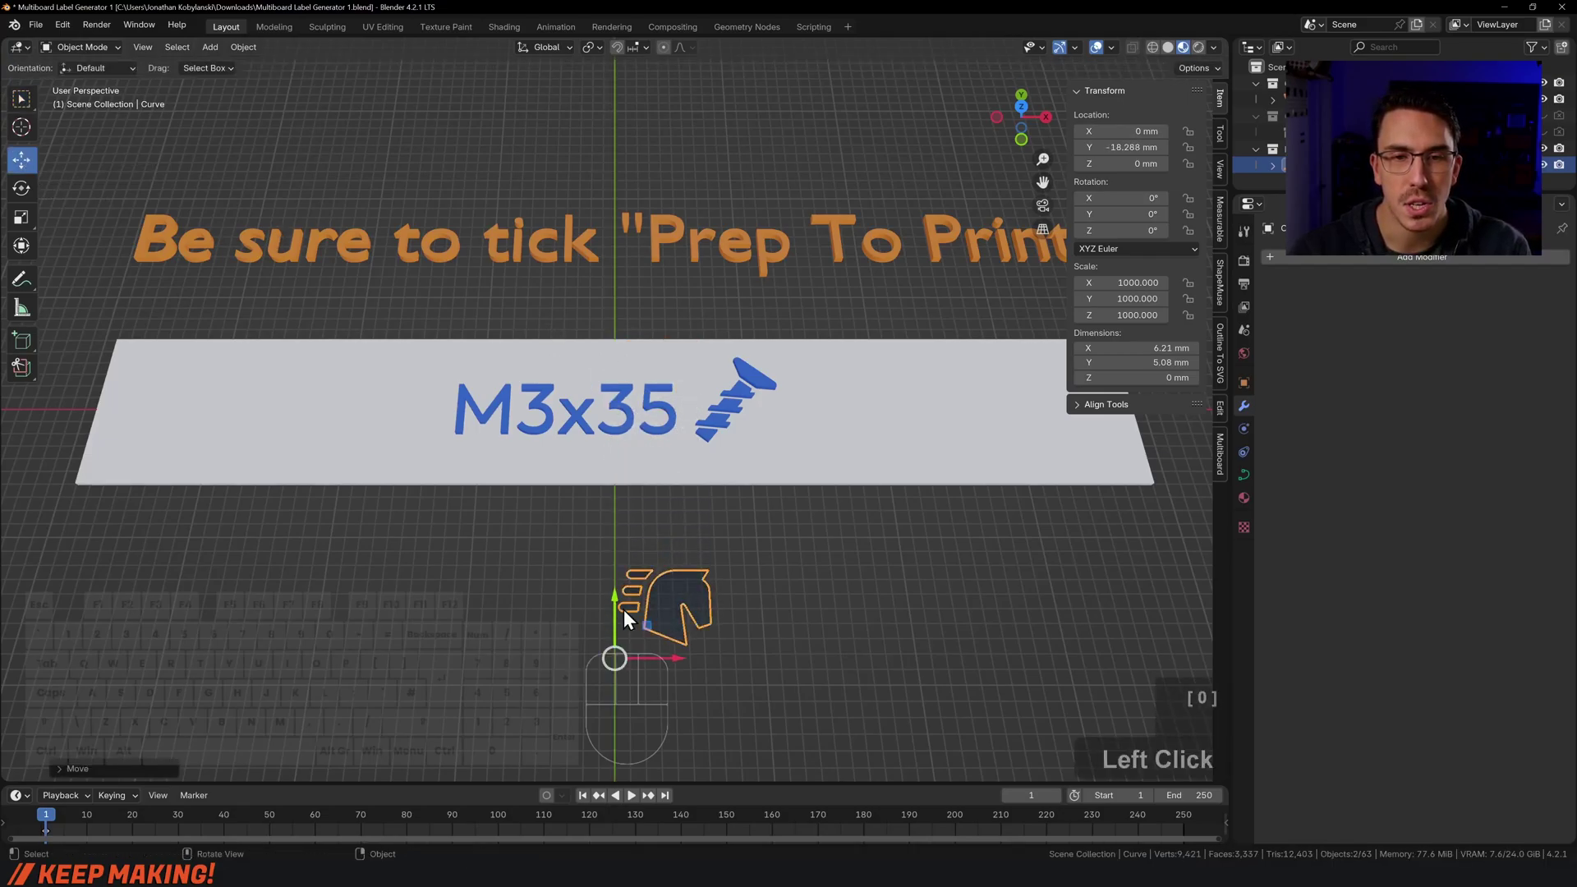
left_click_drag(676, 658, 521, 658)
left_click(590, 608)
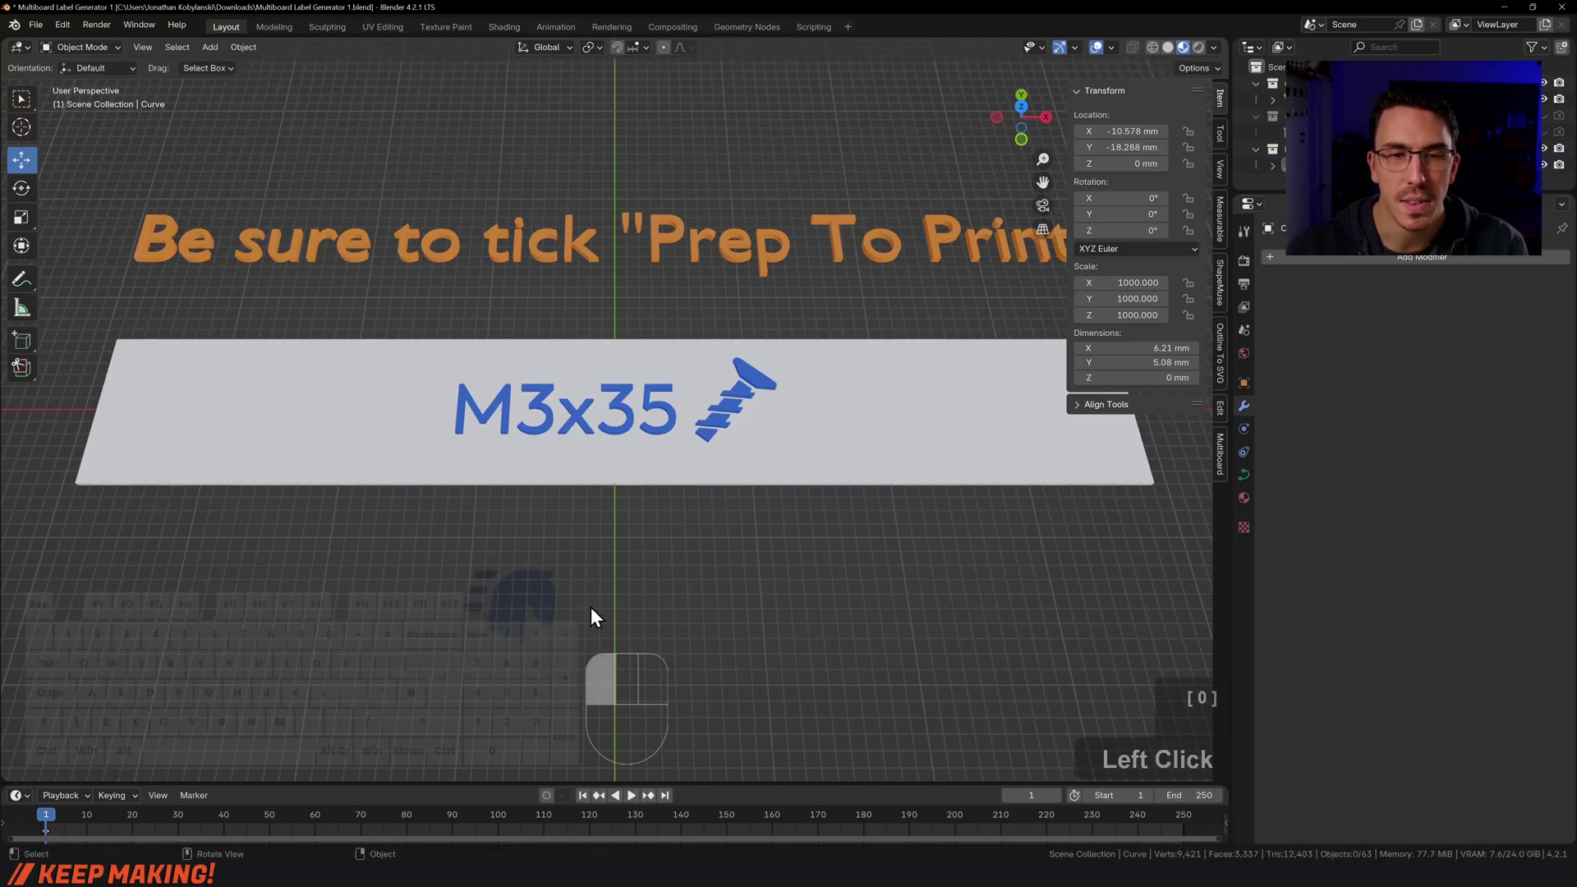
left_click(544, 598)
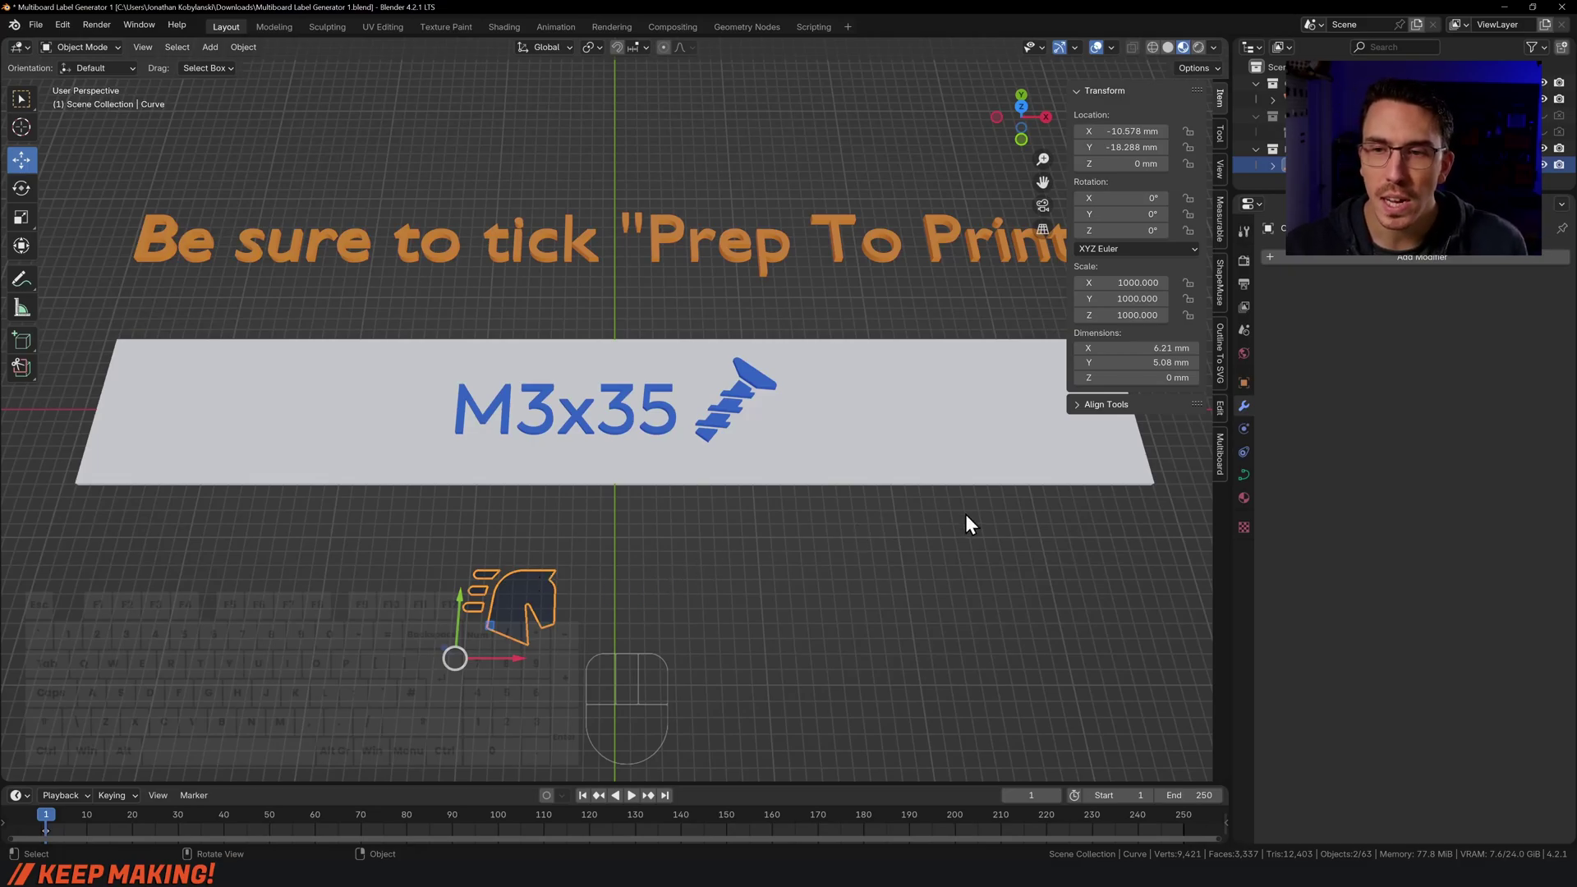
Set the horse curve's Shape Fill Mode to None, leaving only its unfilled outlines
left_click(1244, 475)
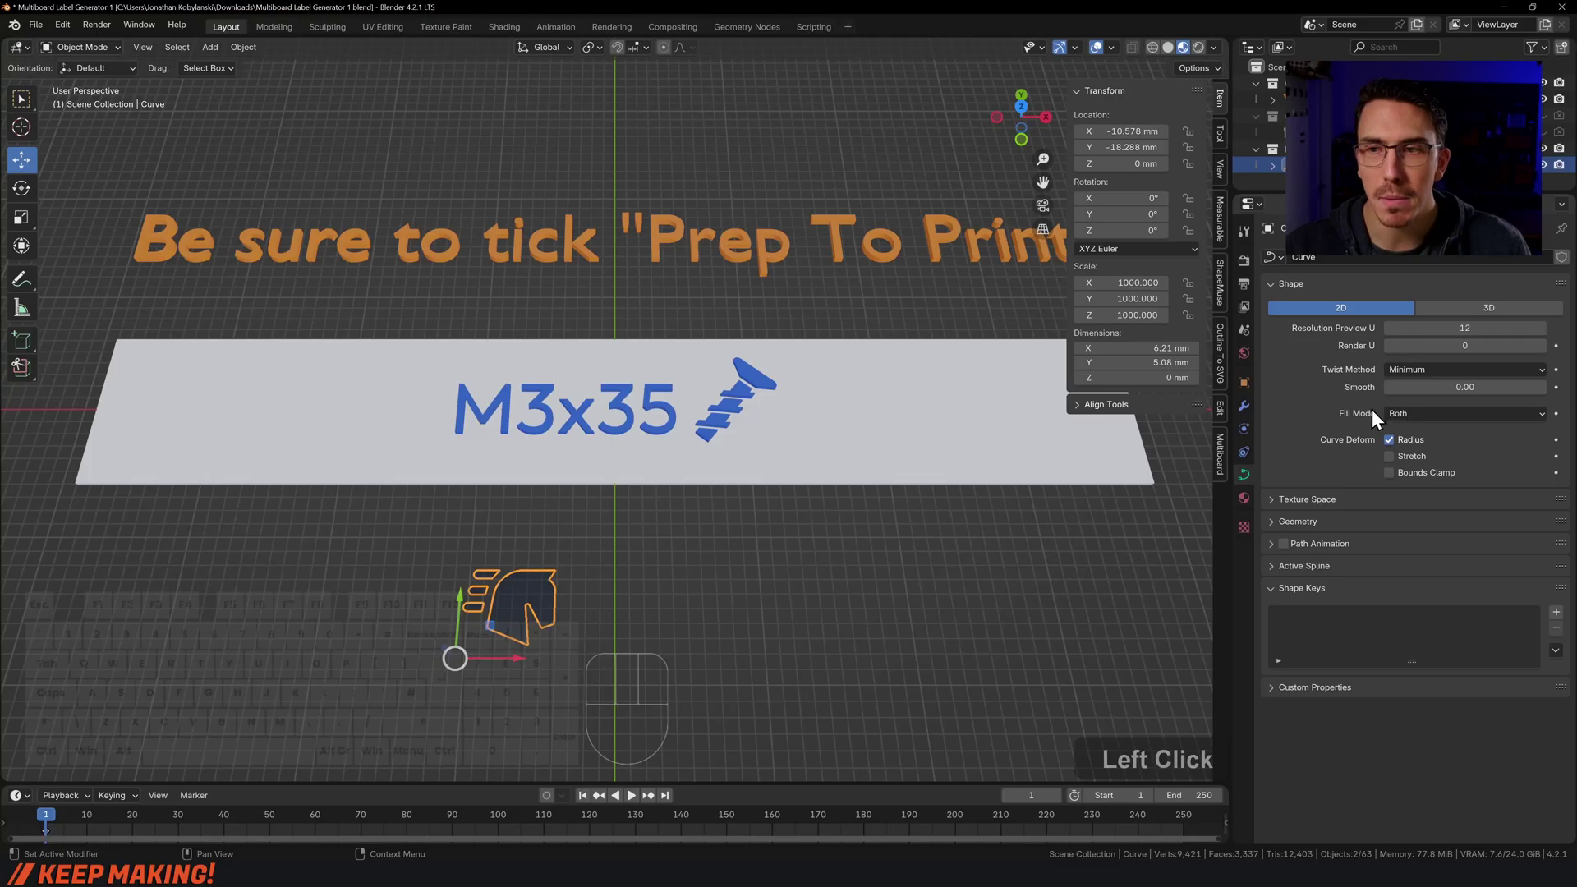
left_click(1437, 415)
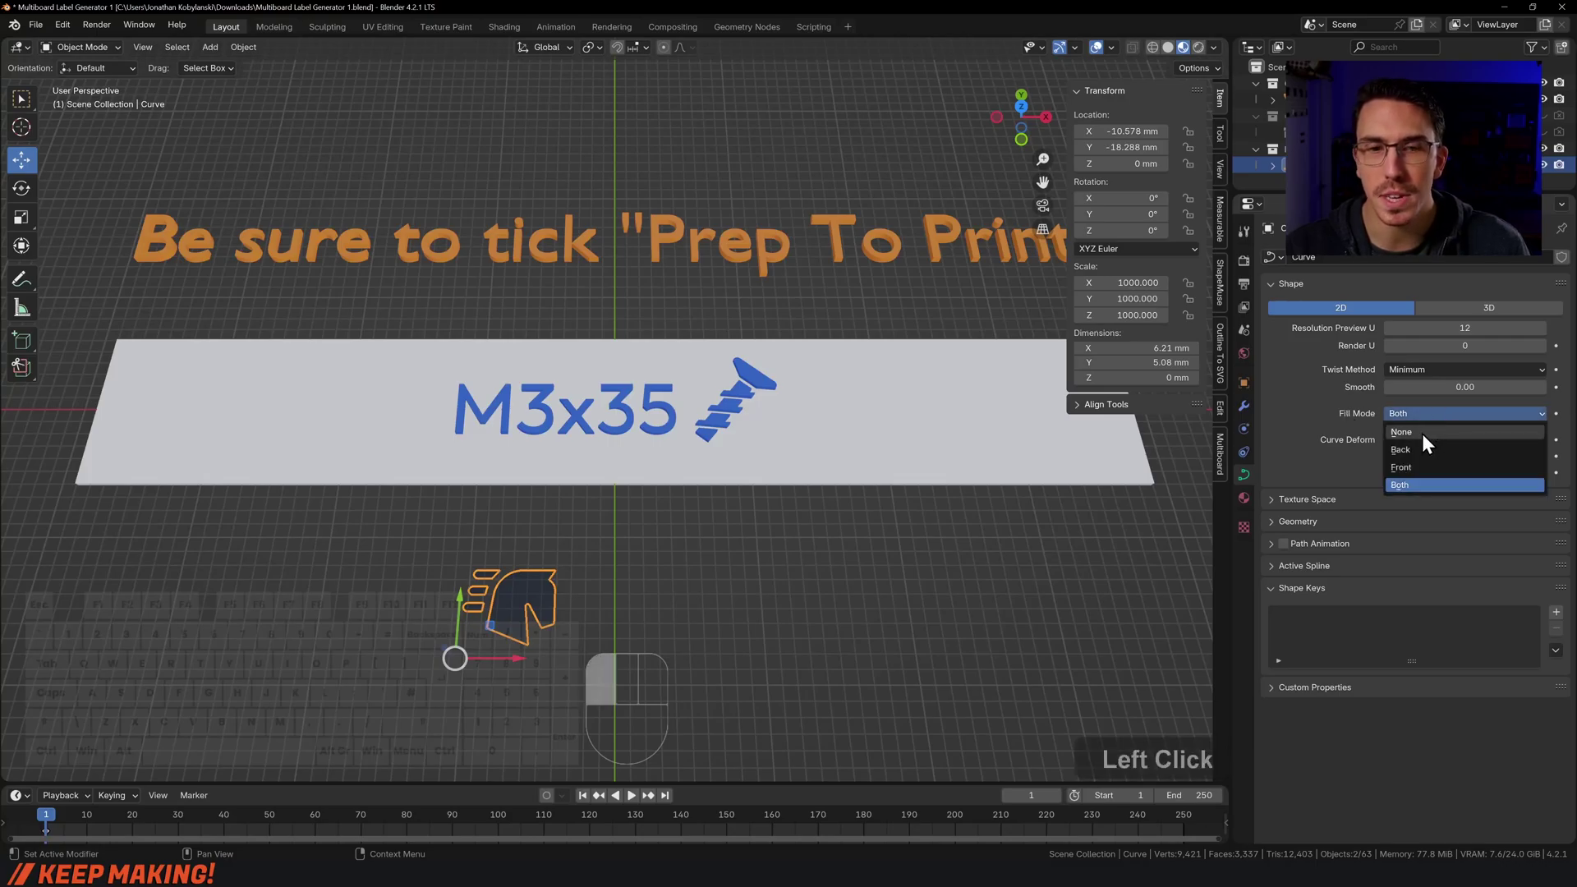
left_click(1422, 434)
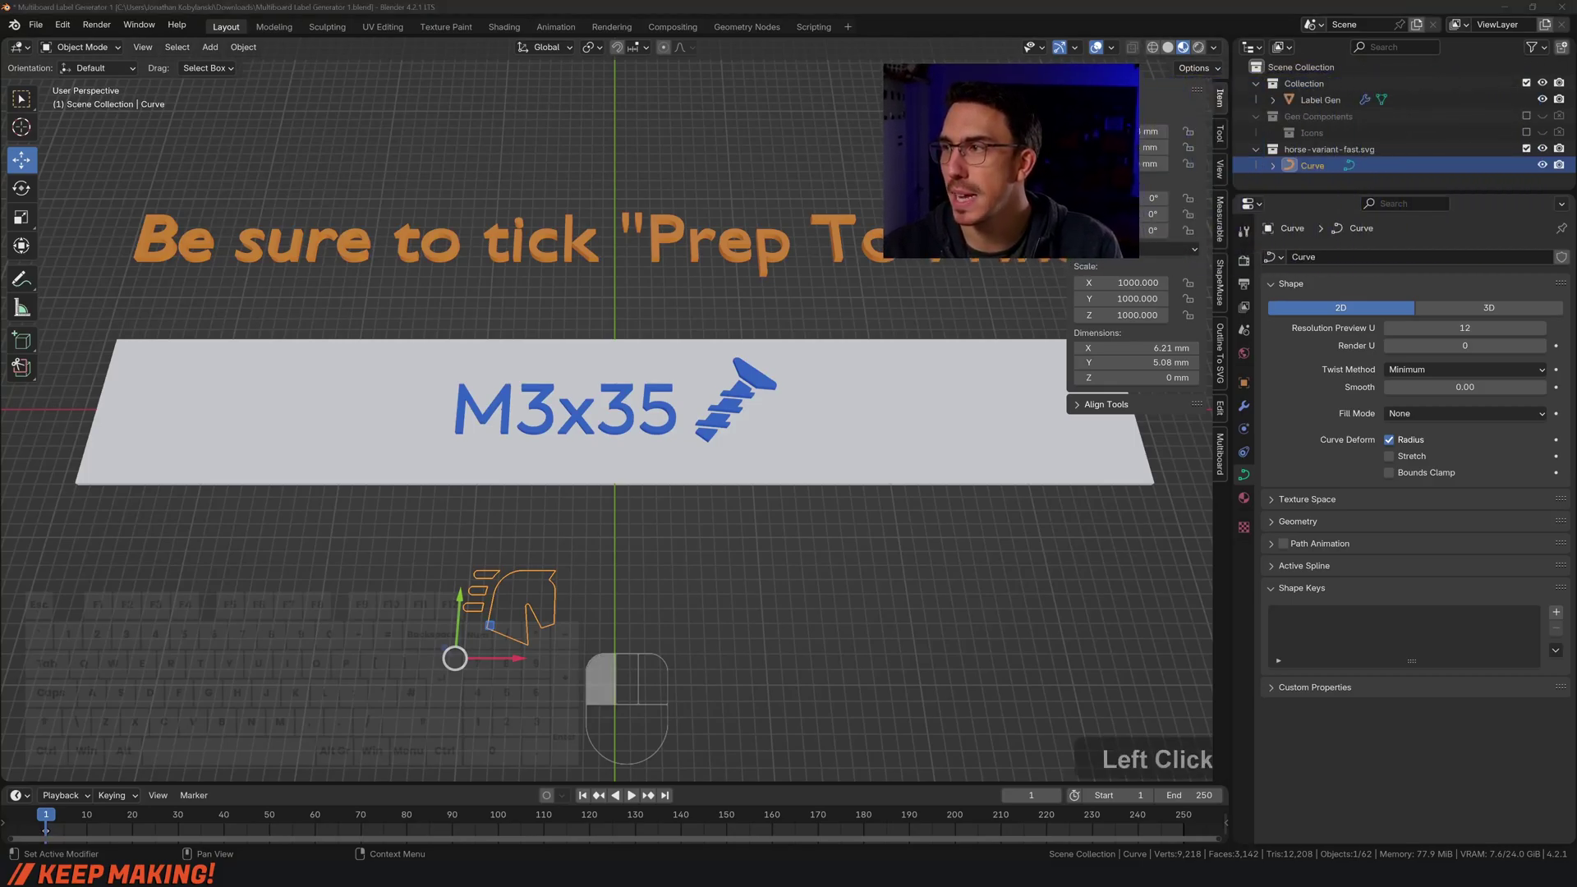
left_click(801, 693)
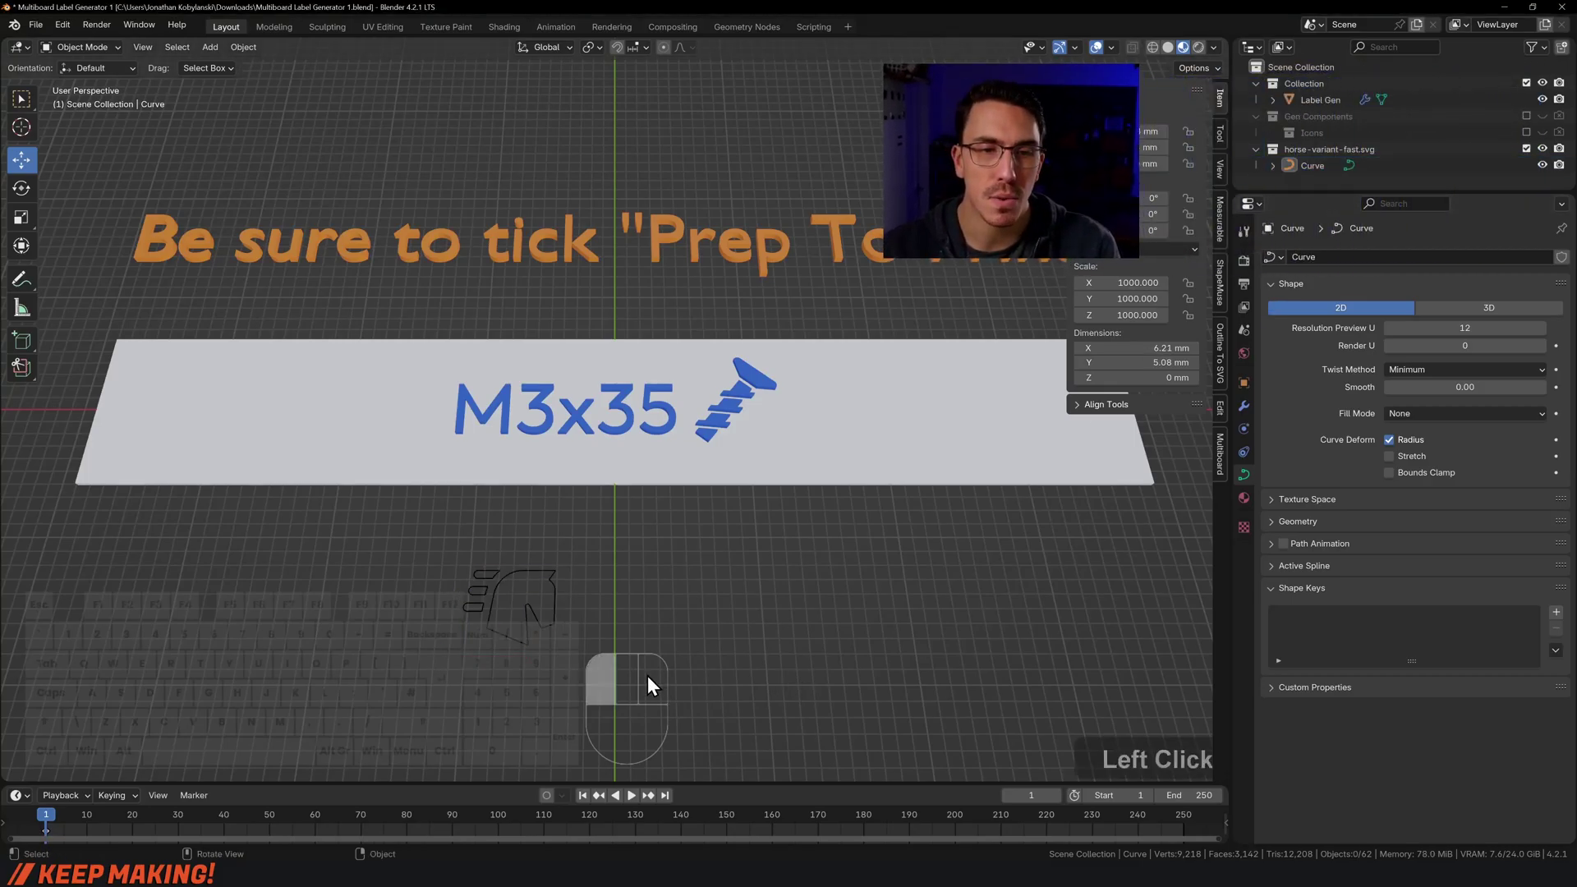
In Edit Mode on the horse curve, separate the linked outline points into a new object
left_click(524, 612)
key("Tab")
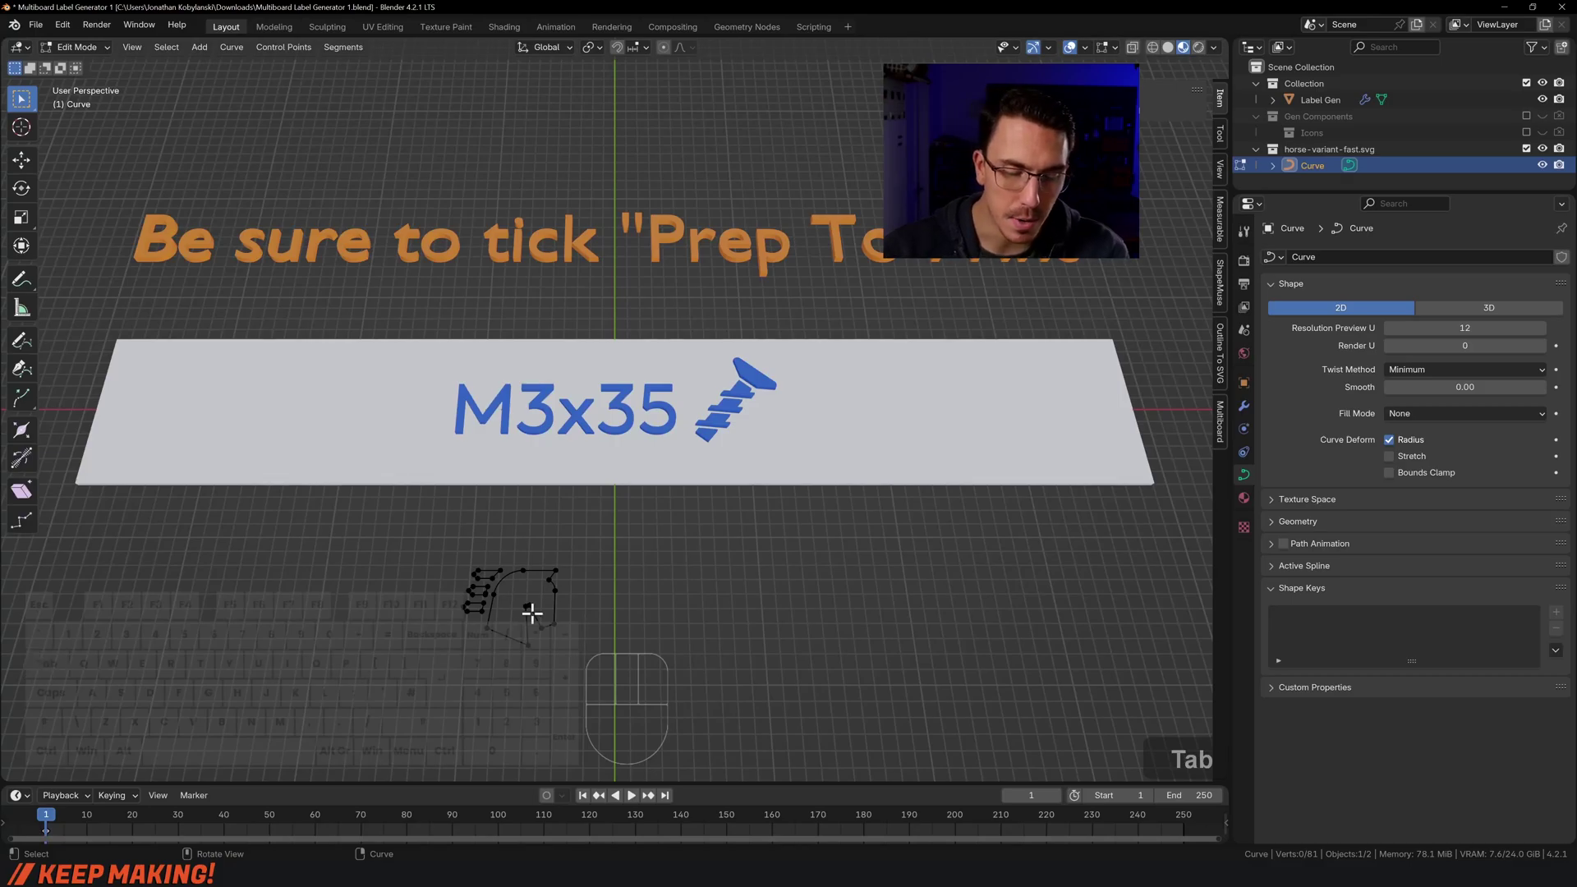
key("p")
left_click(599, 572)
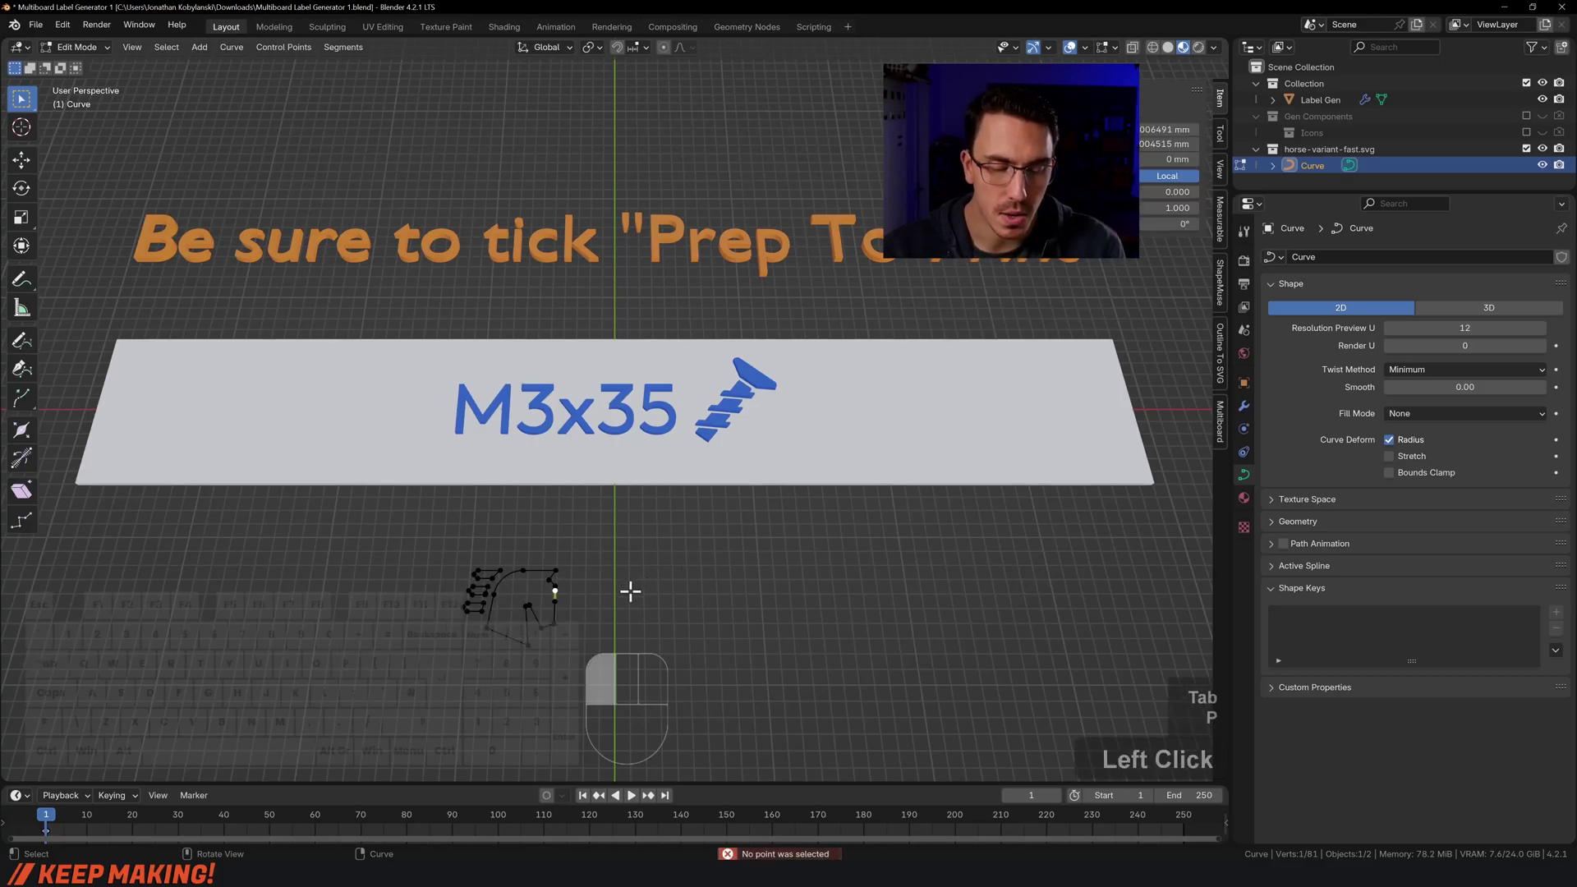
key("p")
left_click(593, 567)
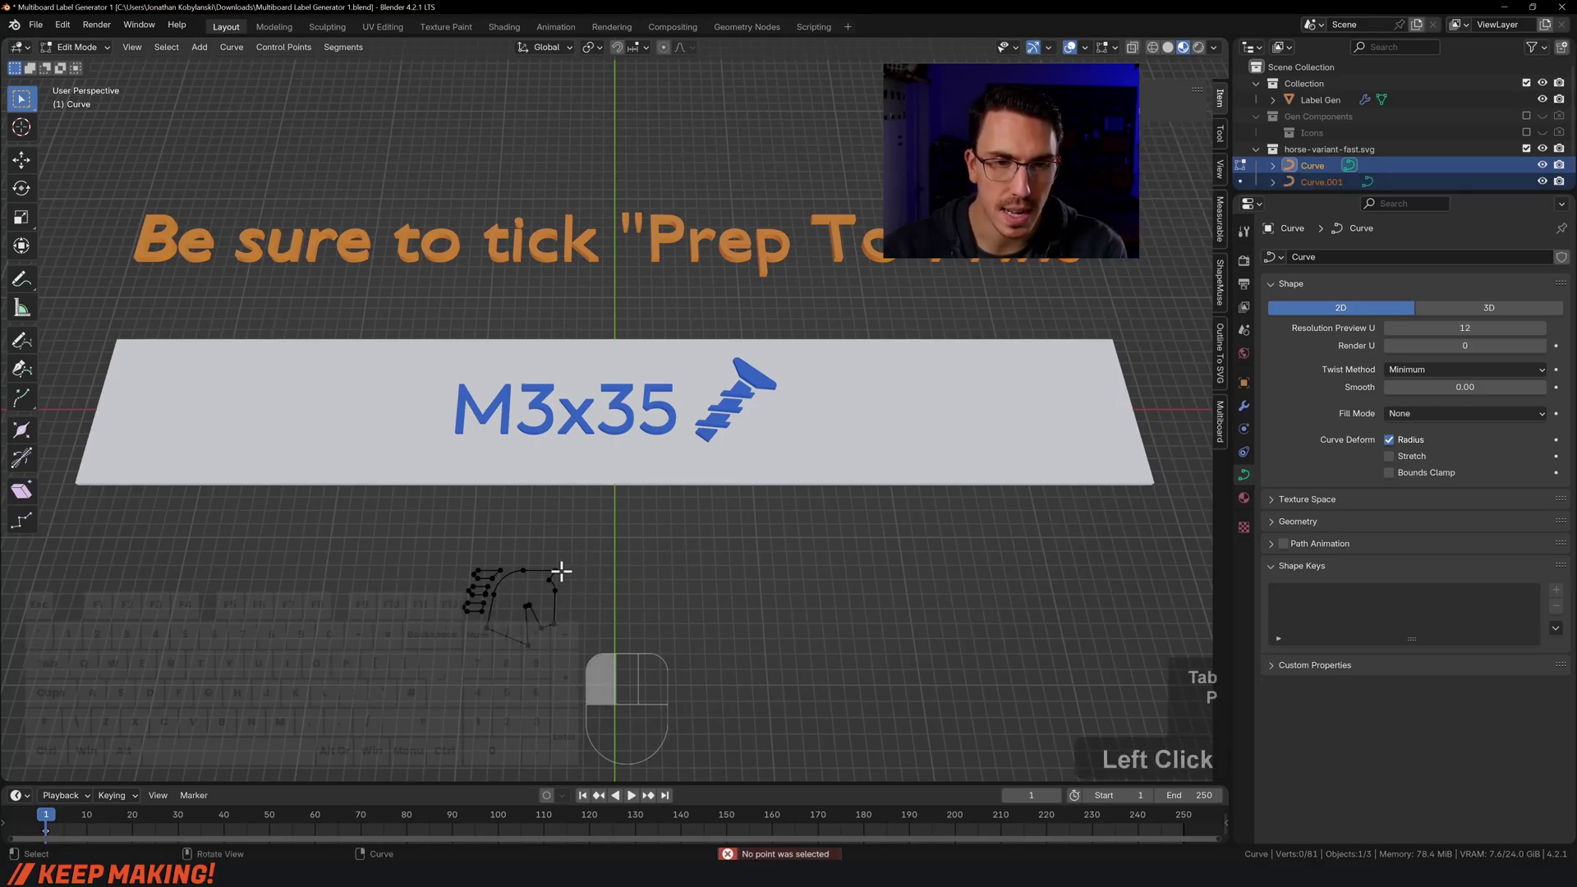
left_click(555, 582)
key("l")
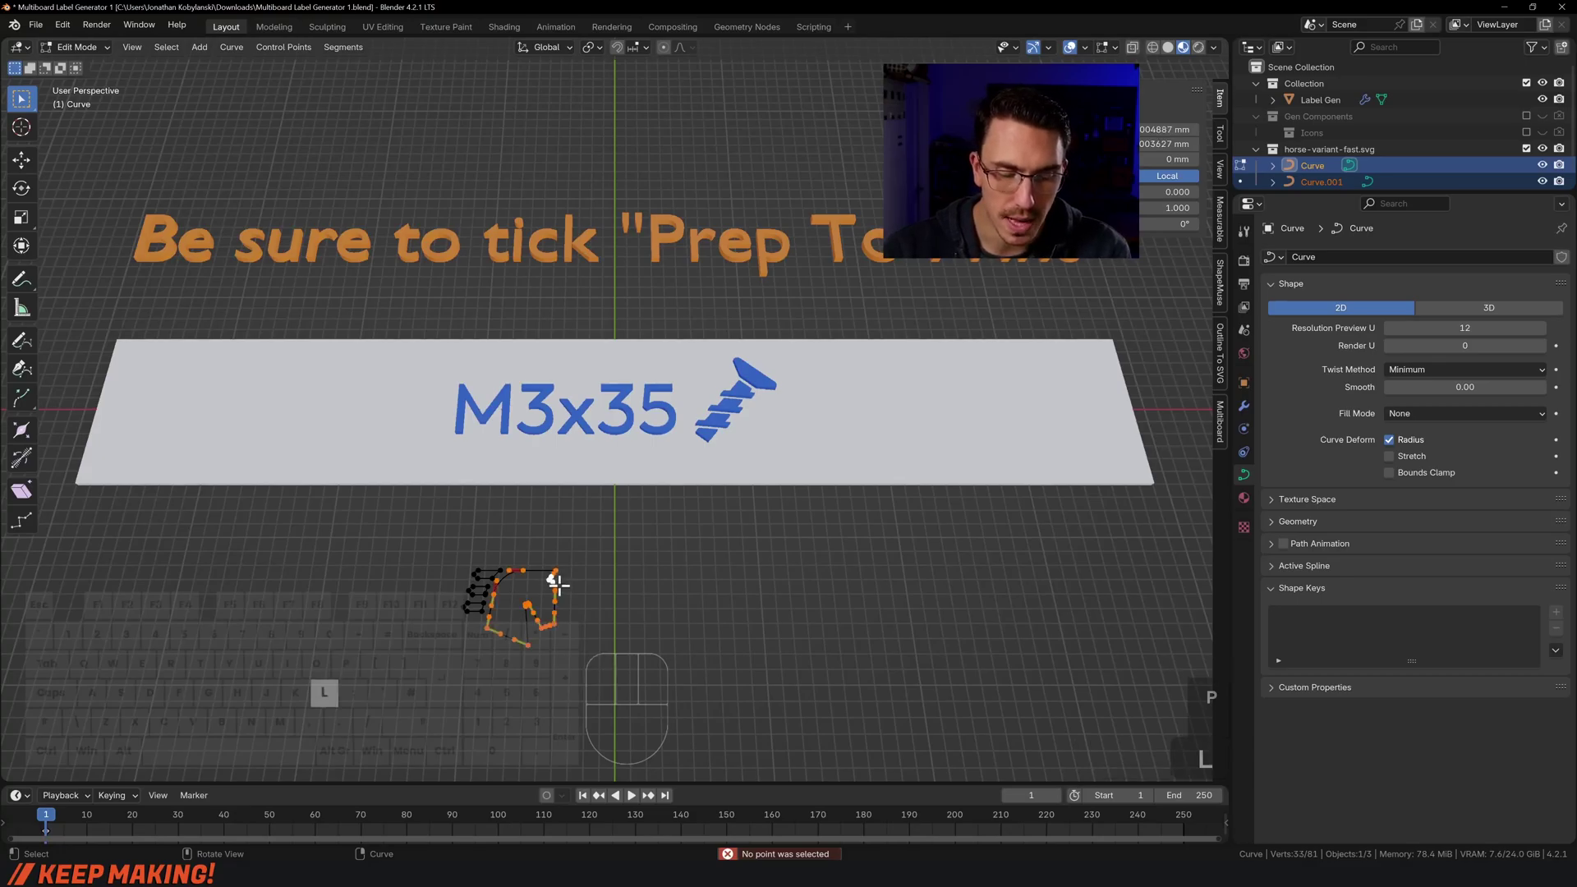
key("p")
key("Tab")
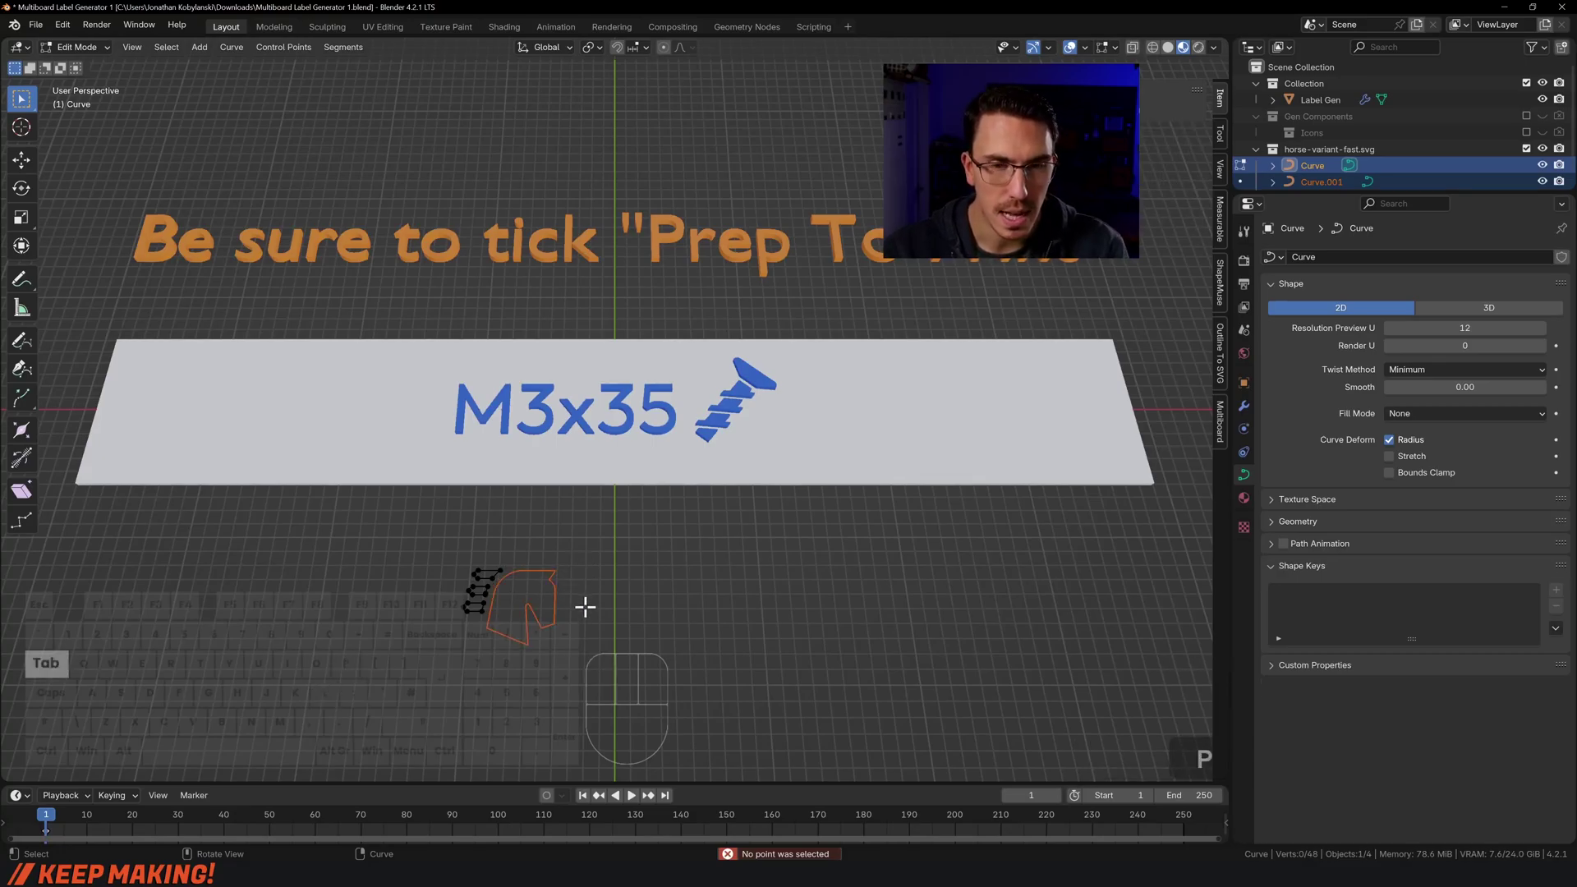
Select the horse outline and the speed-line bars and join them with Ctrl+J
left_click(583, 606)
left_click(557, 586)
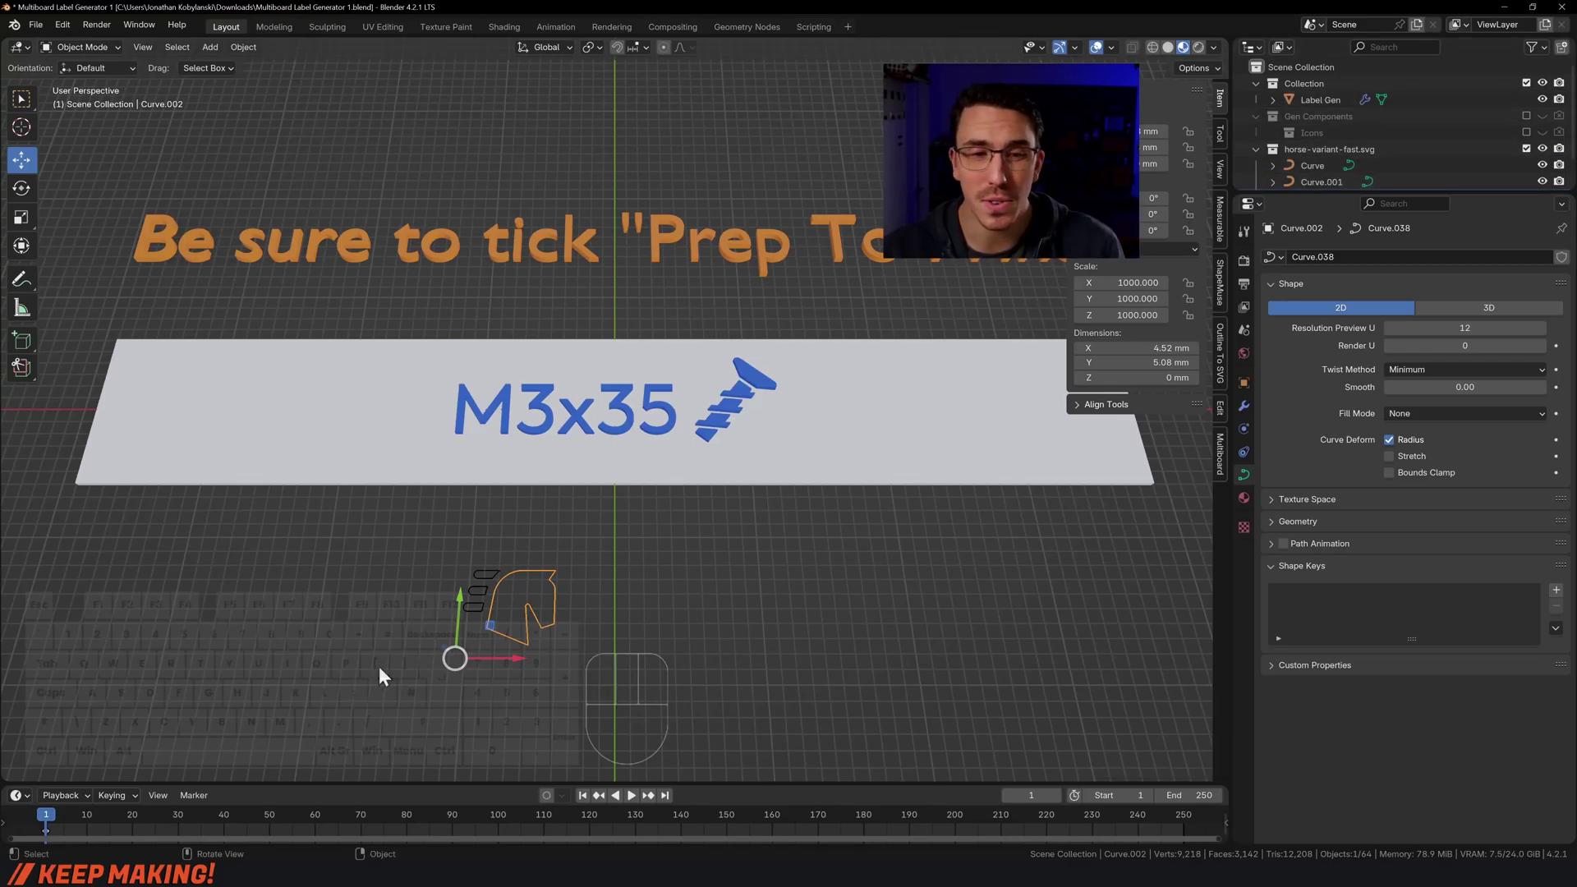
left_click_drag(504, 534, 442, 619)
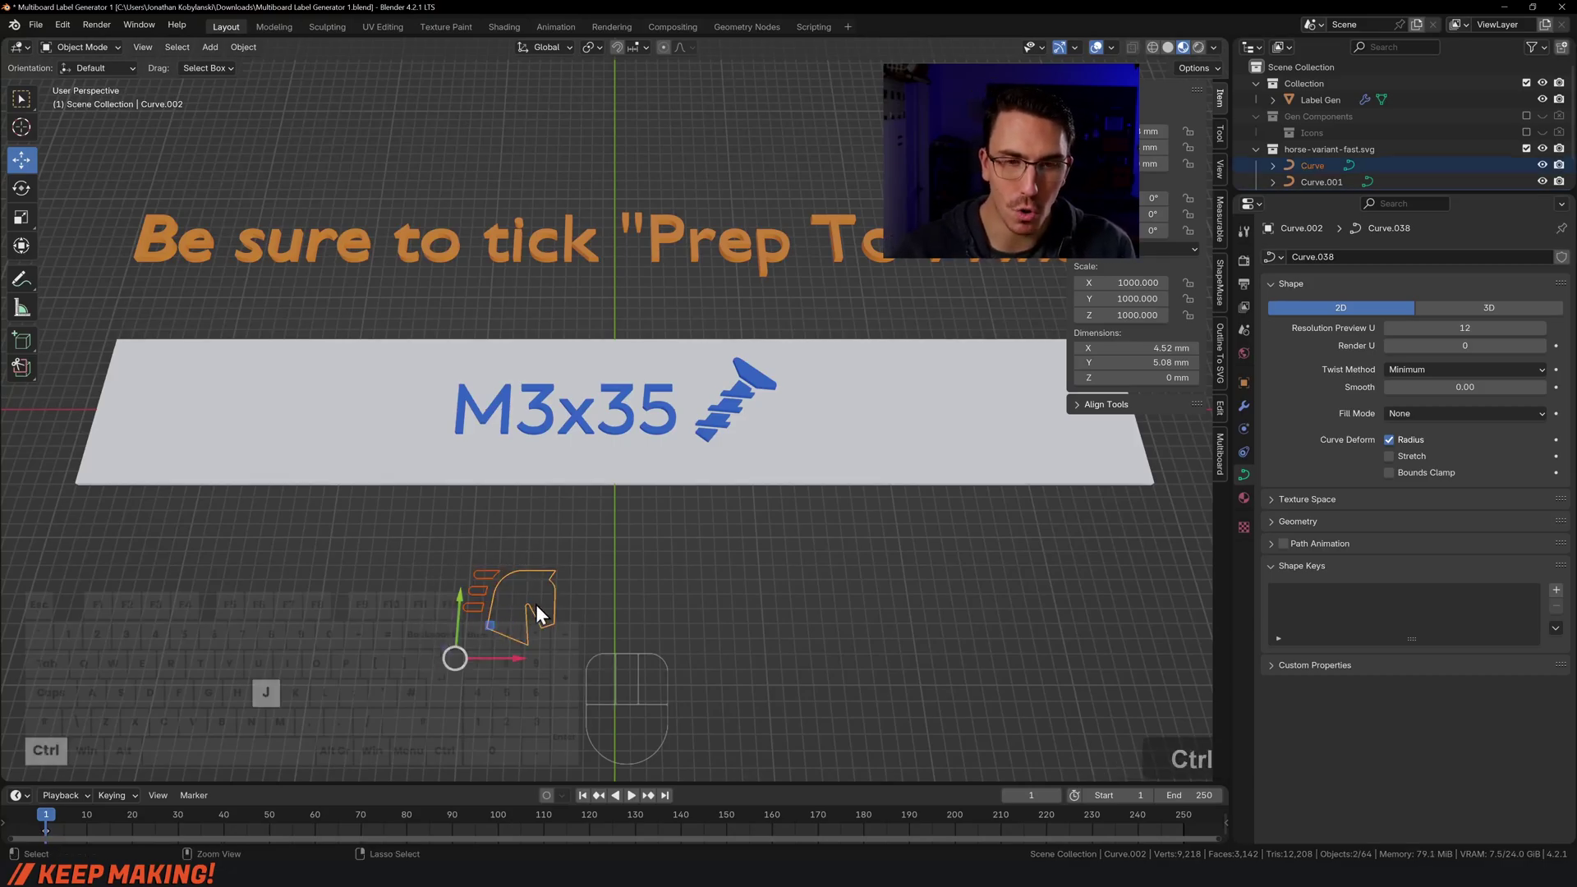
key("ctrl+j")
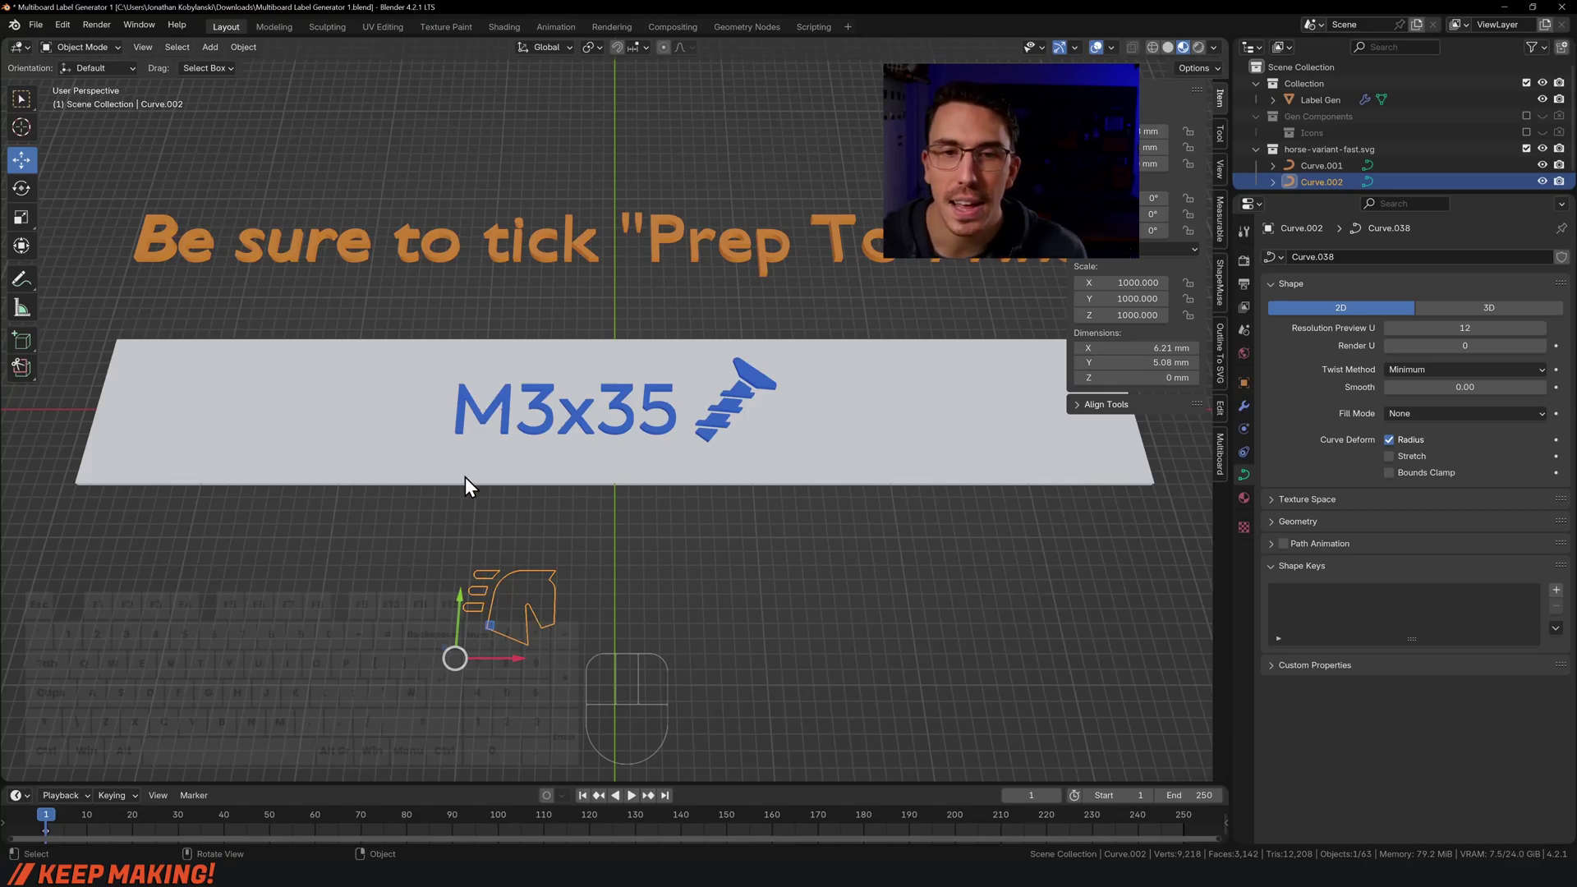
Select the Label Gen plate and show its GeometryNodes modifier settings
left_click(720, 461)
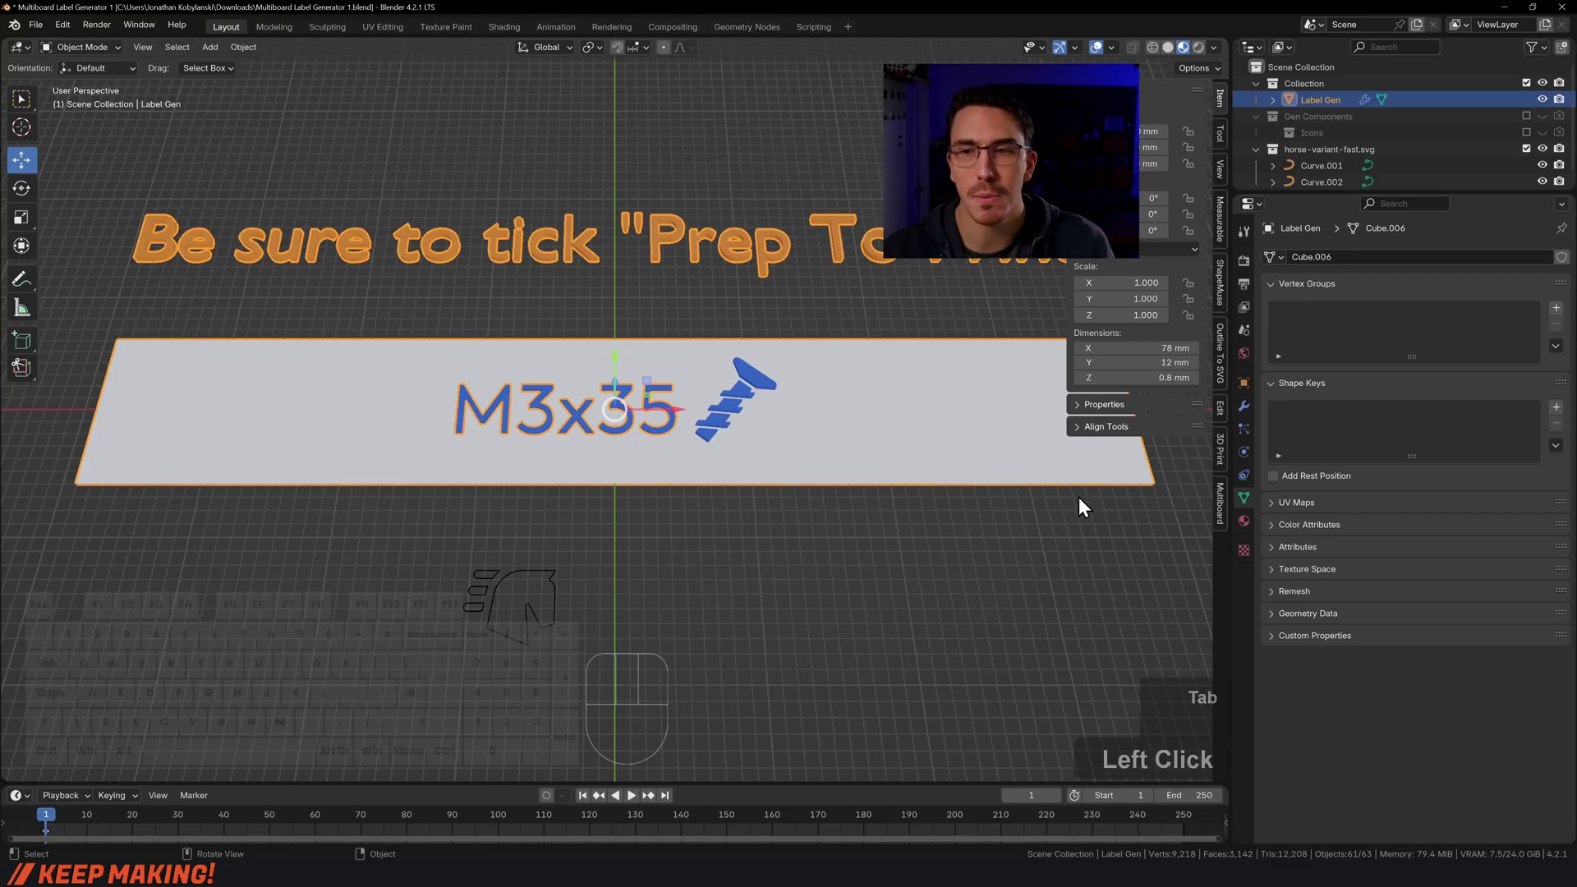
left_click(1244, 406)
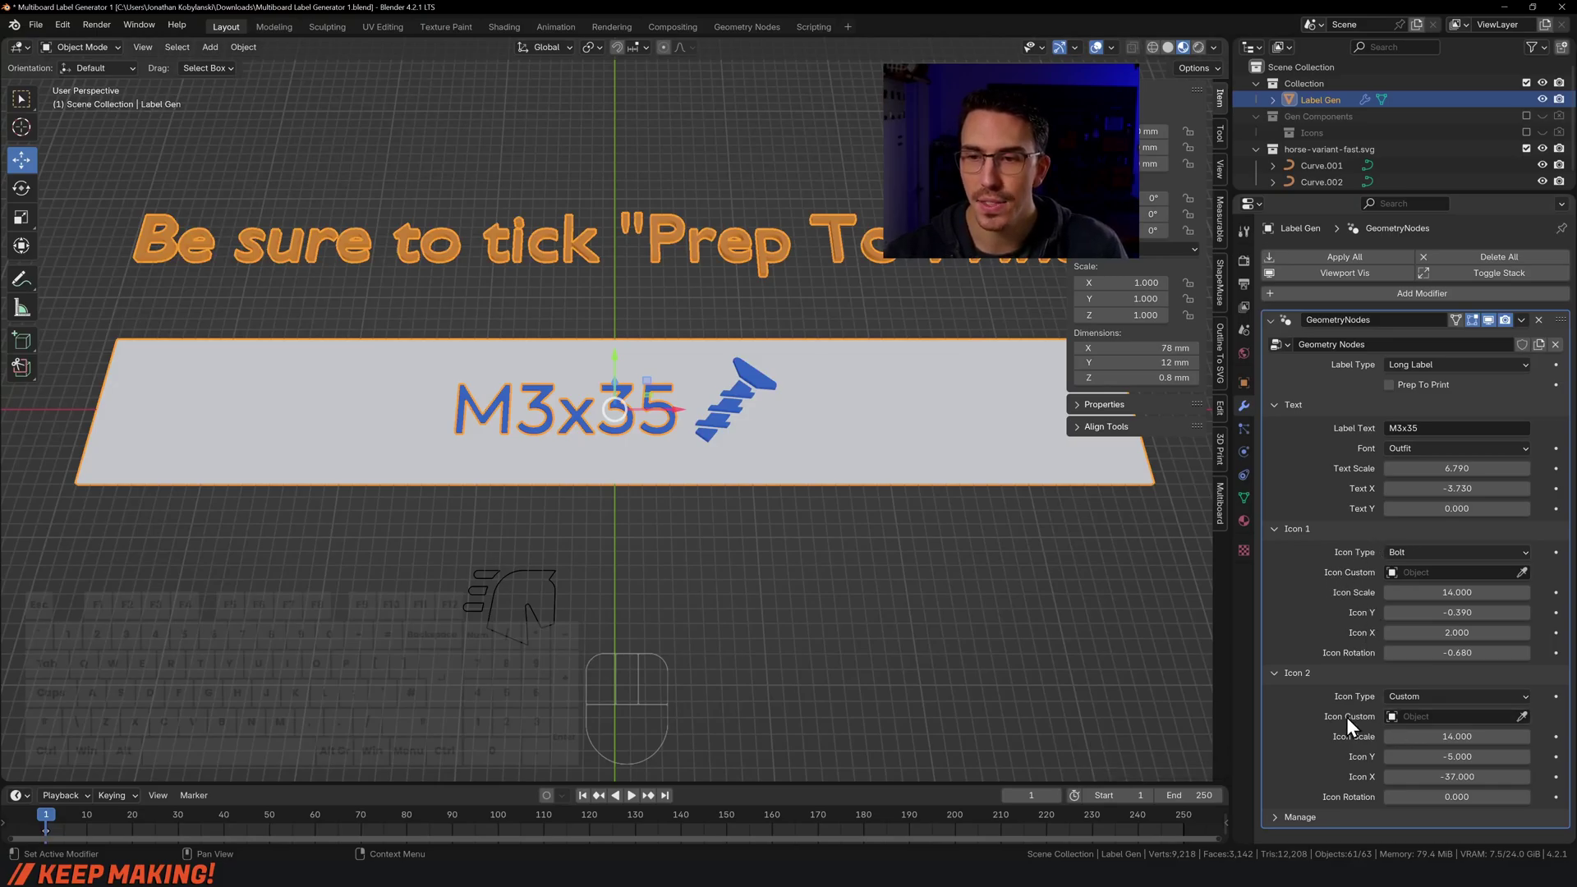
Pick Curve.002 as Icon 2's custom object and set its Icon Scale to 14
left_click(1522, 717)
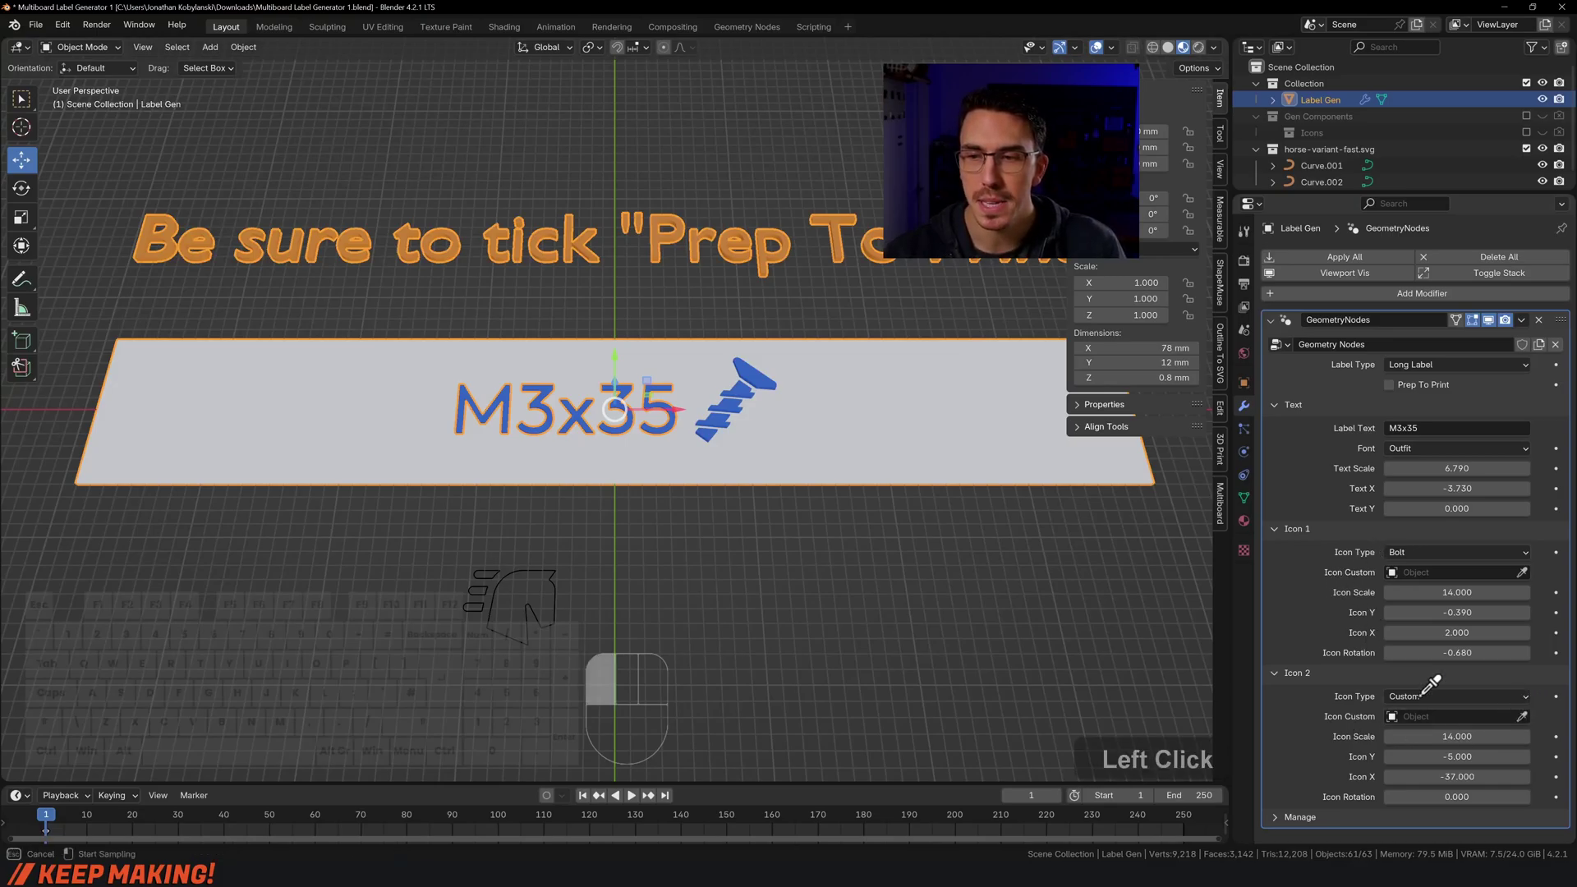
left_click(552, 580)
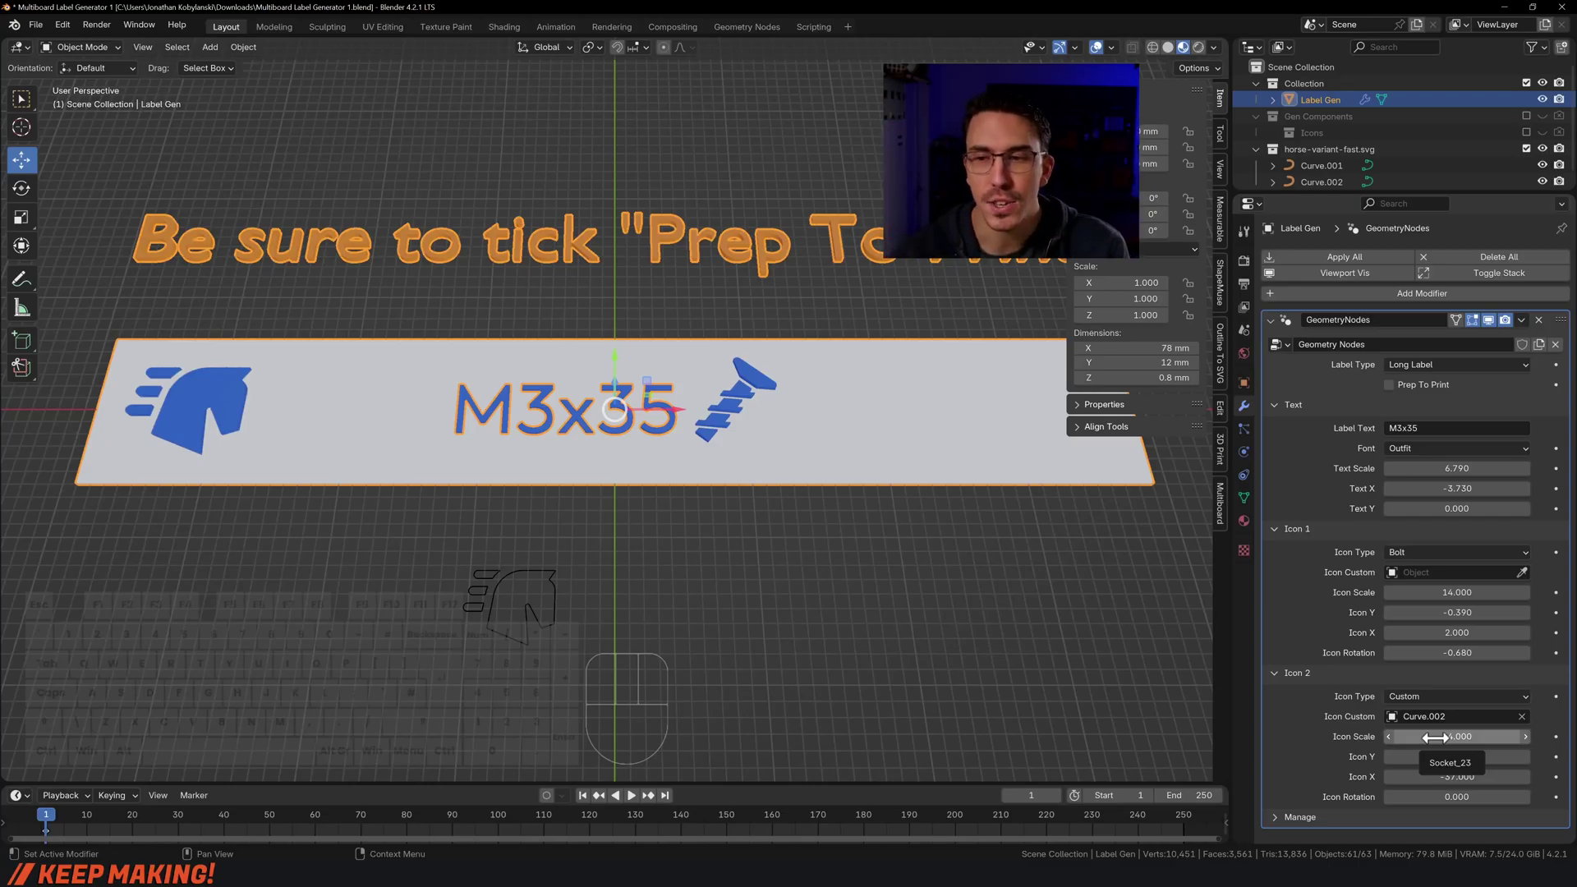
left_click_drag(1462, 734, 1420, 734)
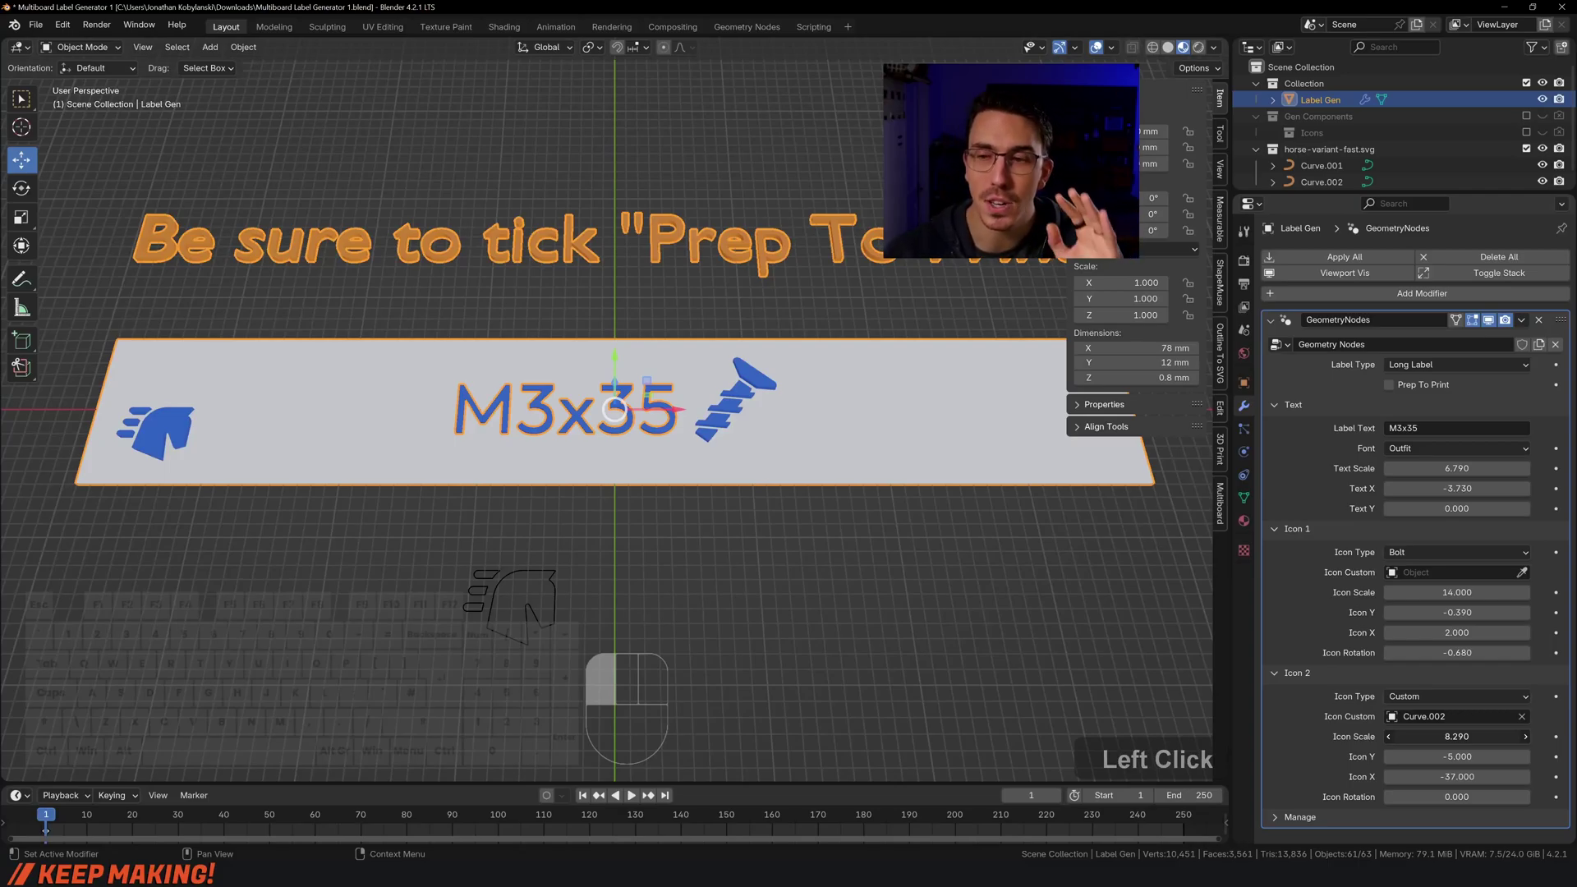
left_click_drag(1419, 734, 1425, 734)
type("14")
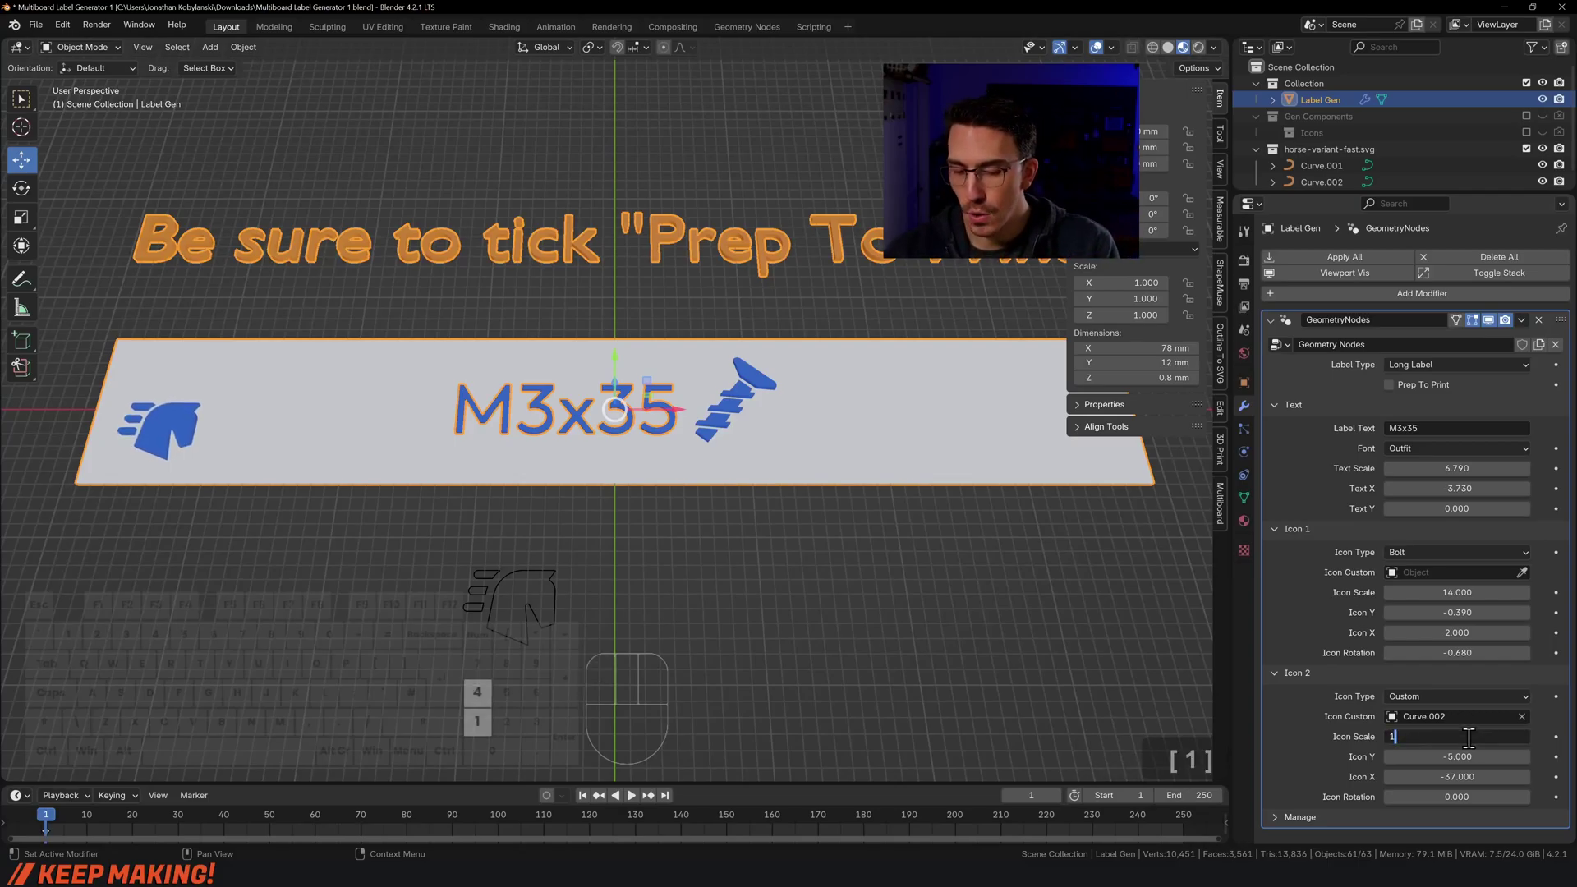
key("Return")
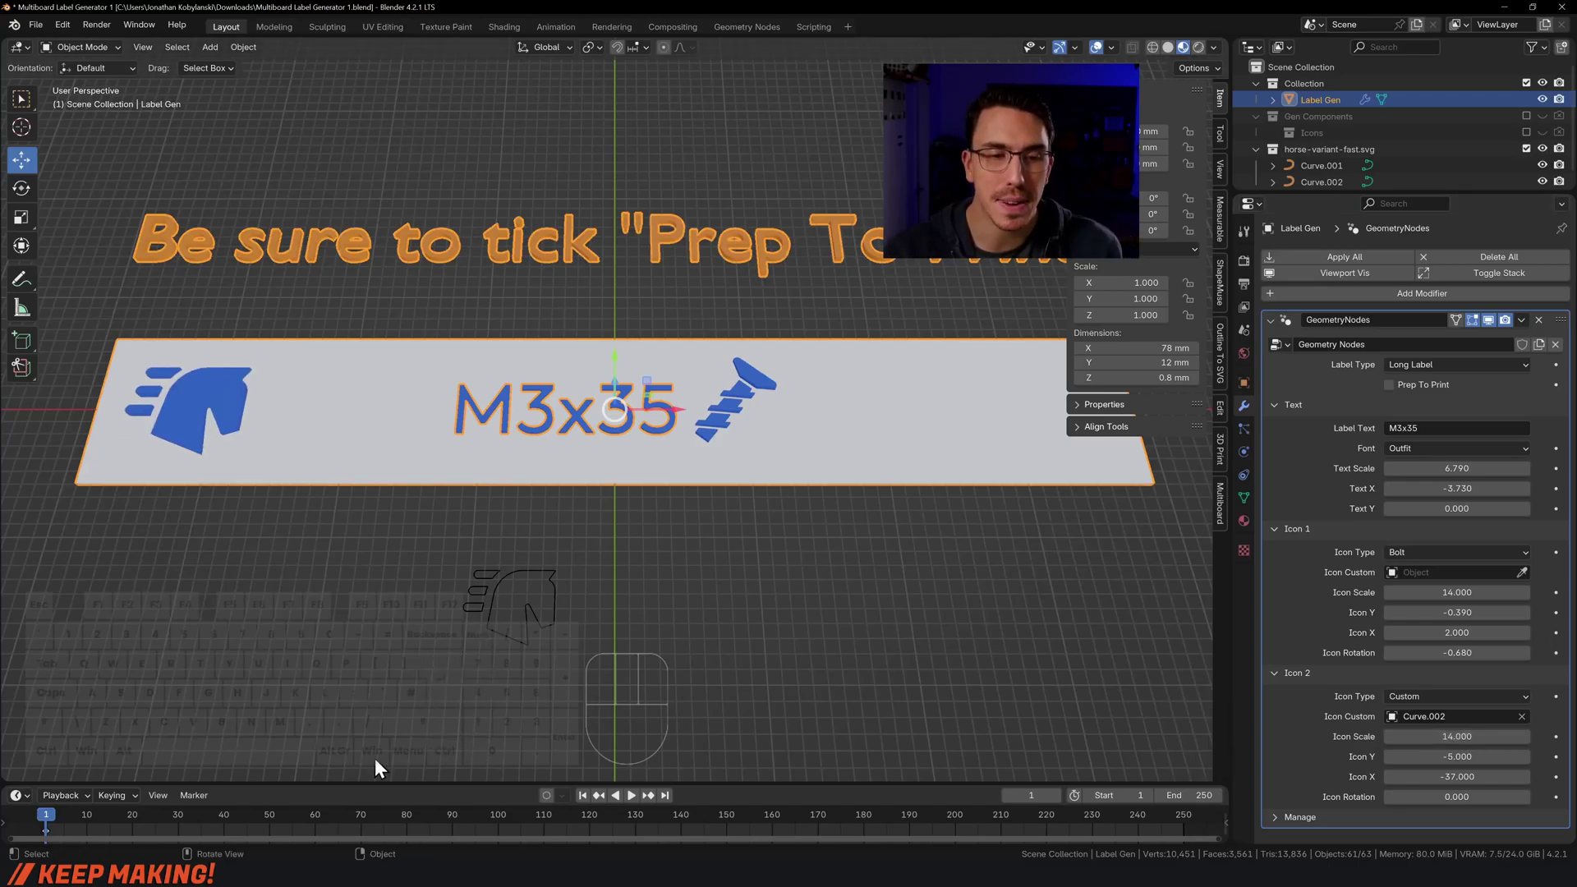
mouse_move(317, 875)
left_click(317, 838)
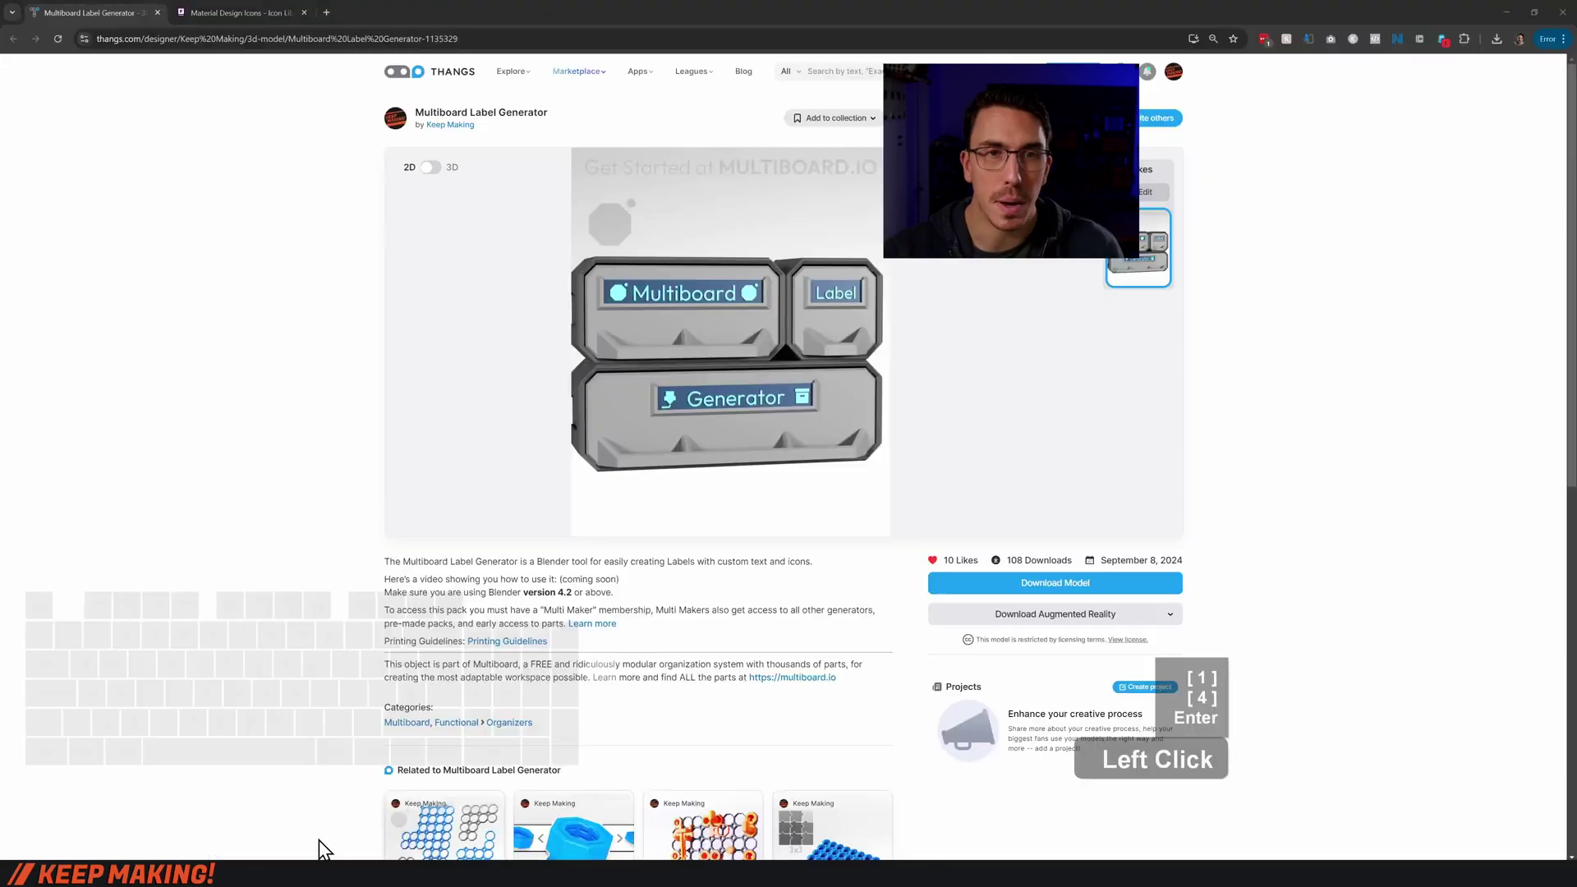
left_click(238, 13)
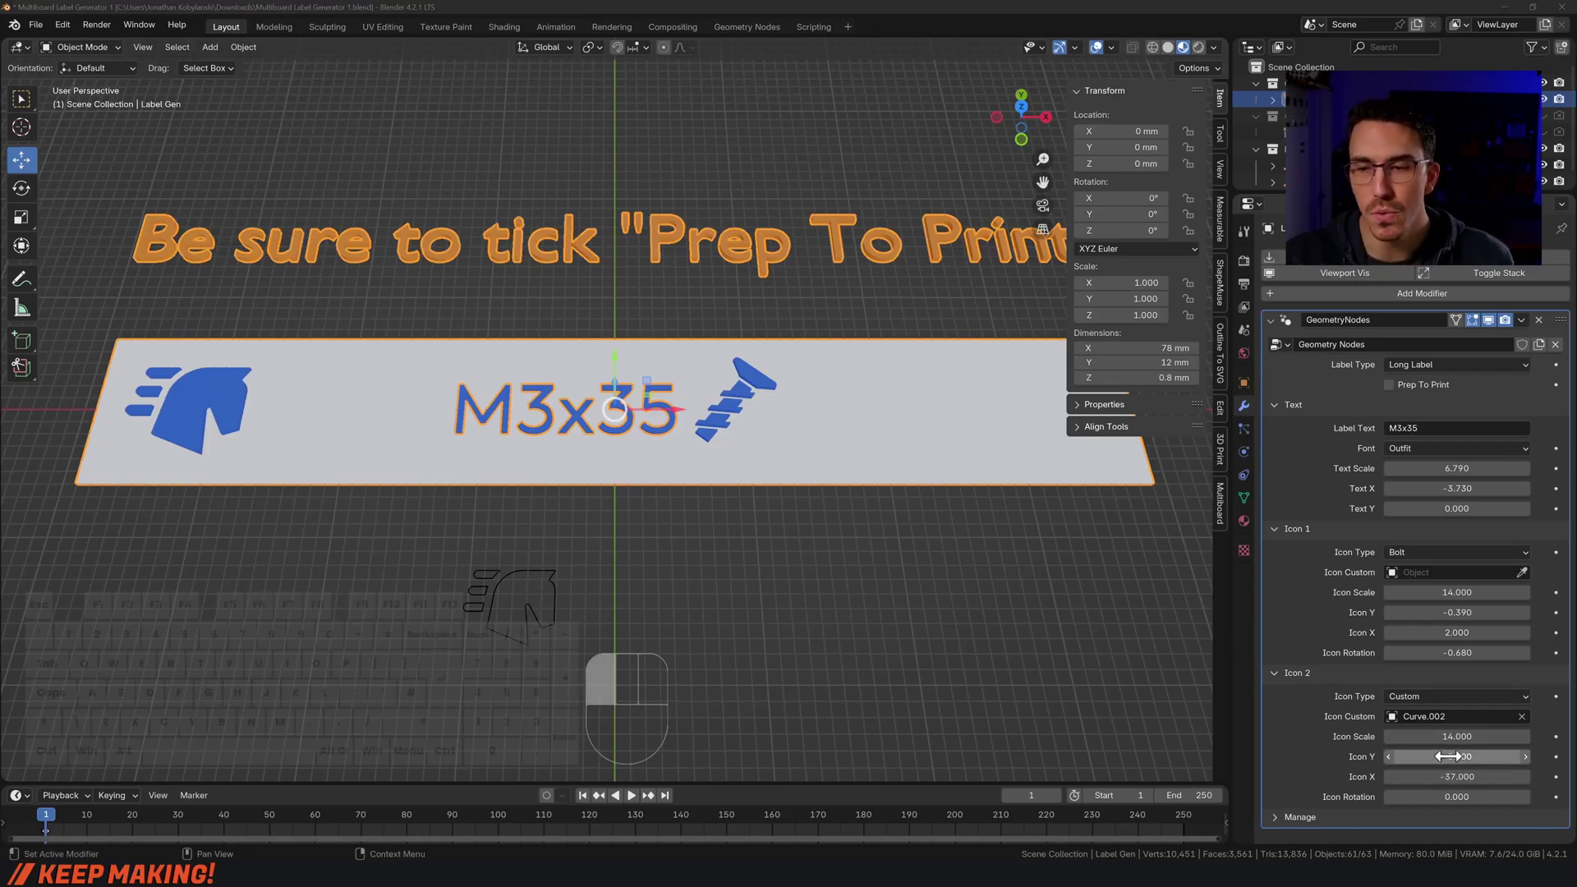
Move Icon 2 to X -22.440, Y -5.080 beside the M3x35 text and hide the sidebar
left_click_drag(1444, 756, 1448, 756)
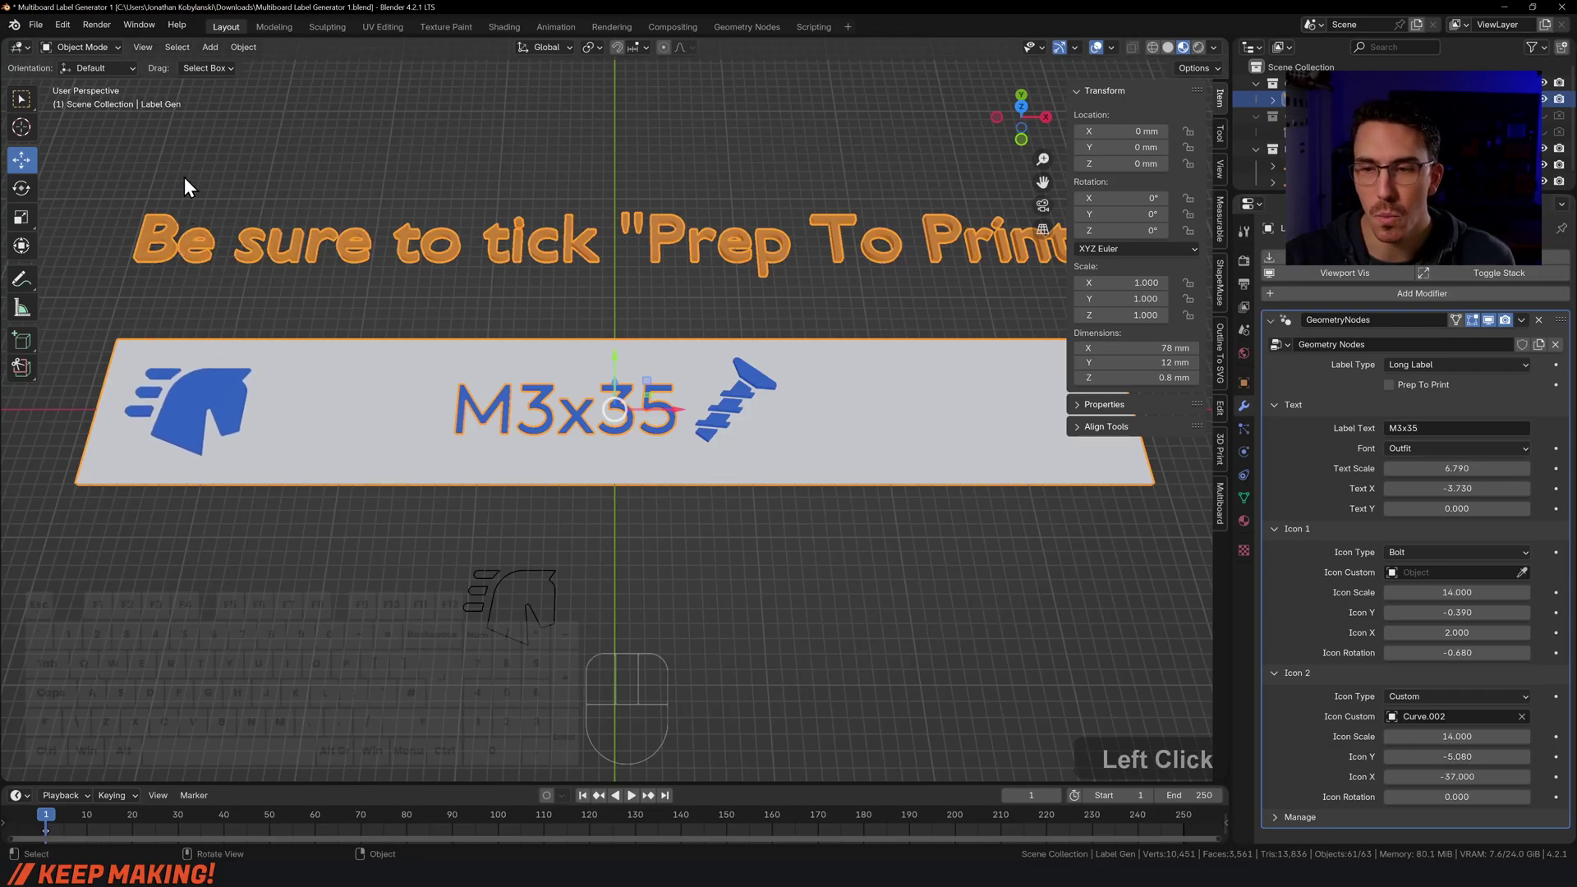
left_click_drag(1413, 777, 1456, 776)
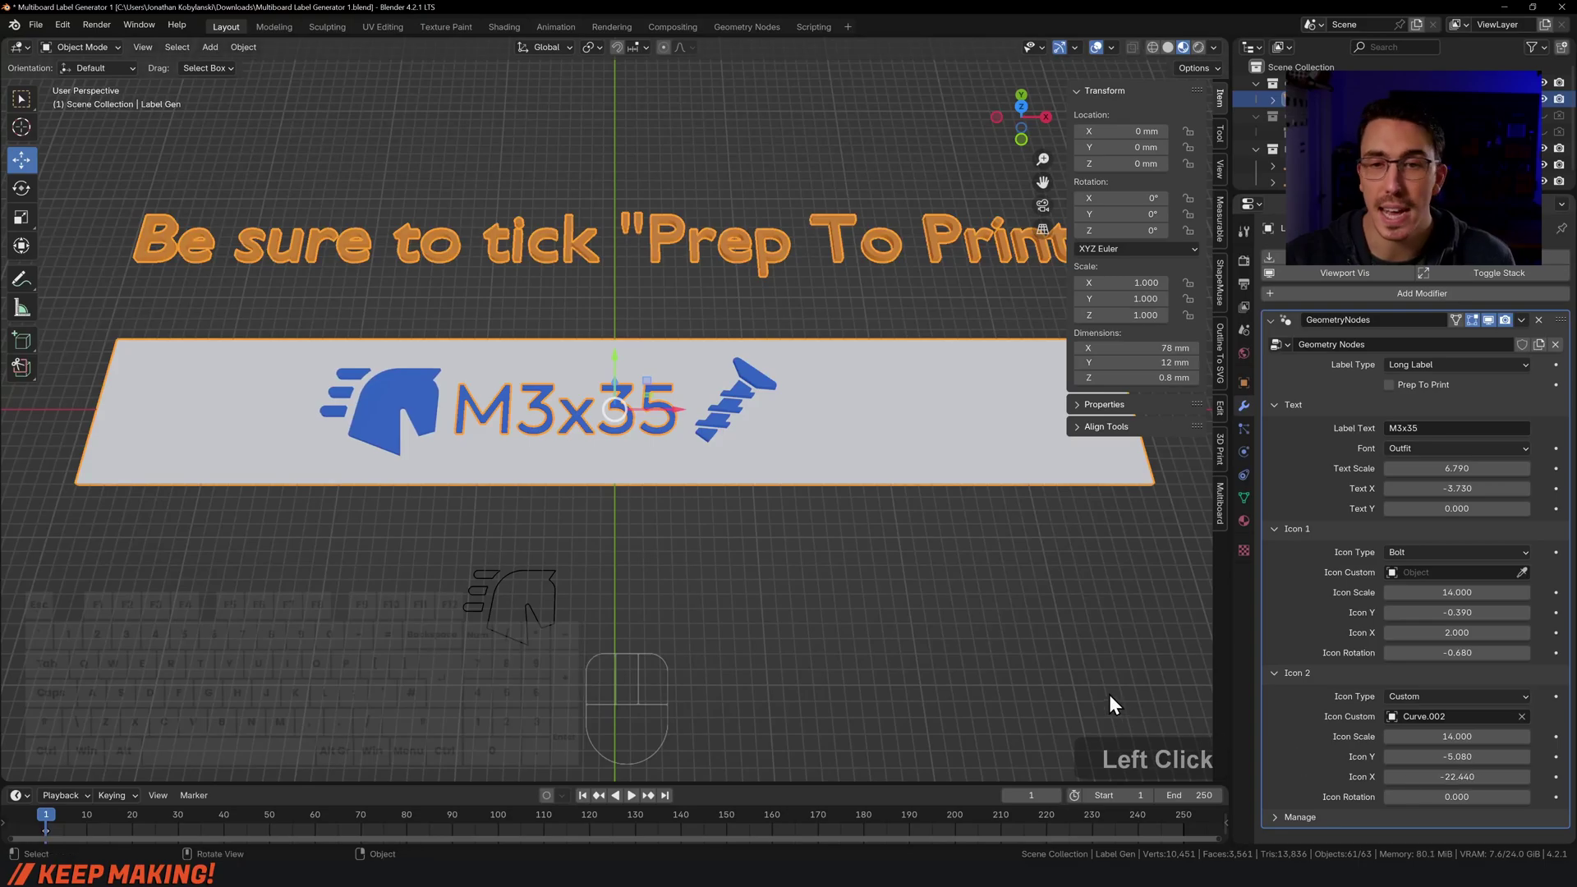
left_click(904, 545)
left_click(875, 433)
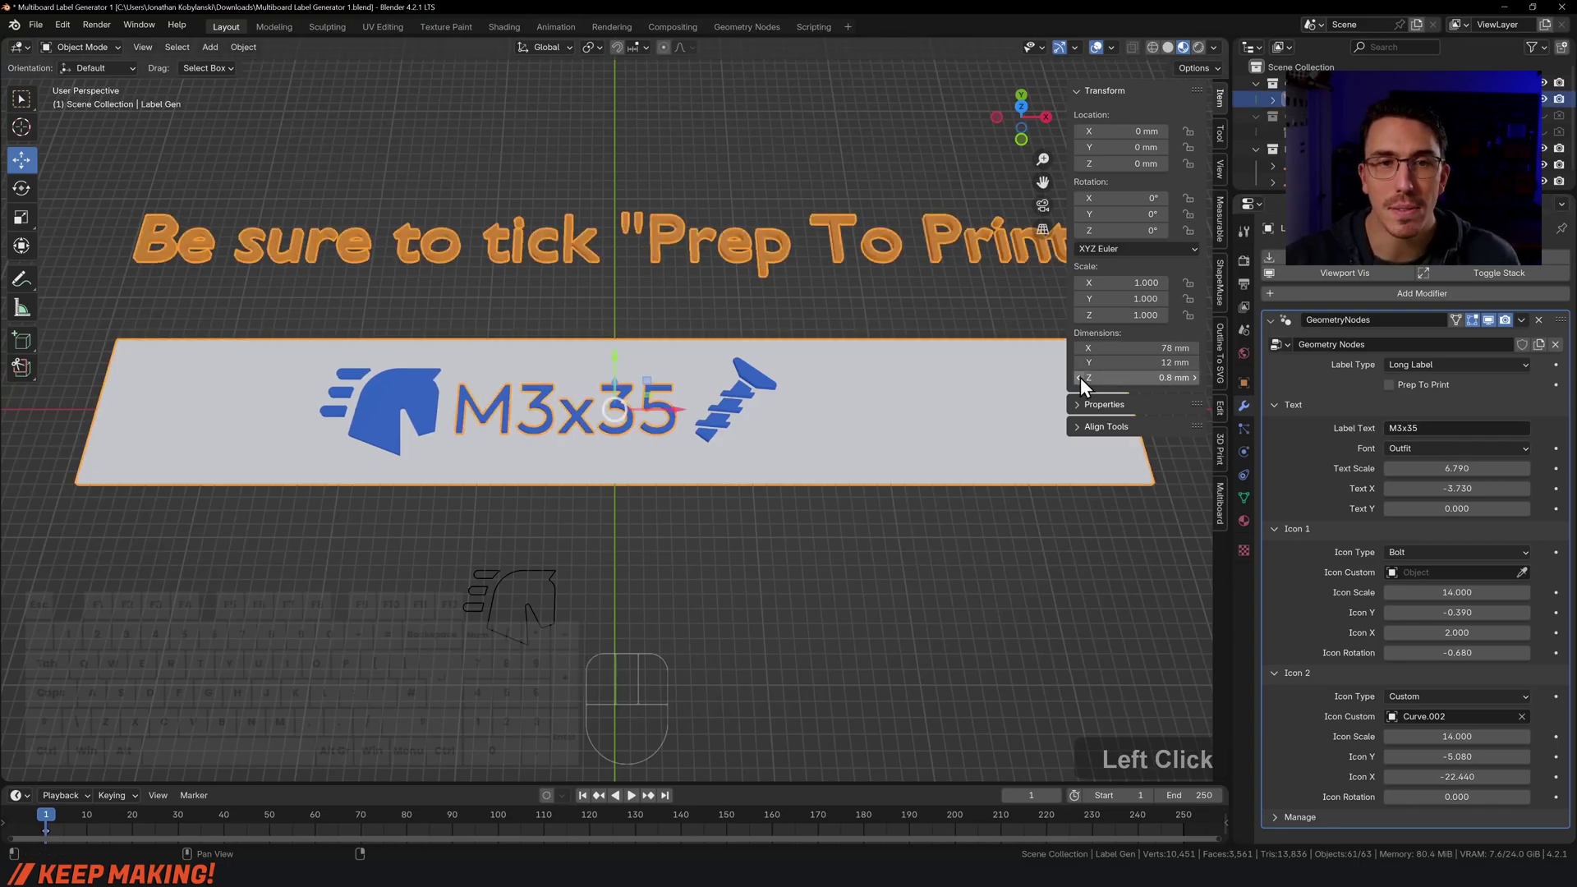
key("n")
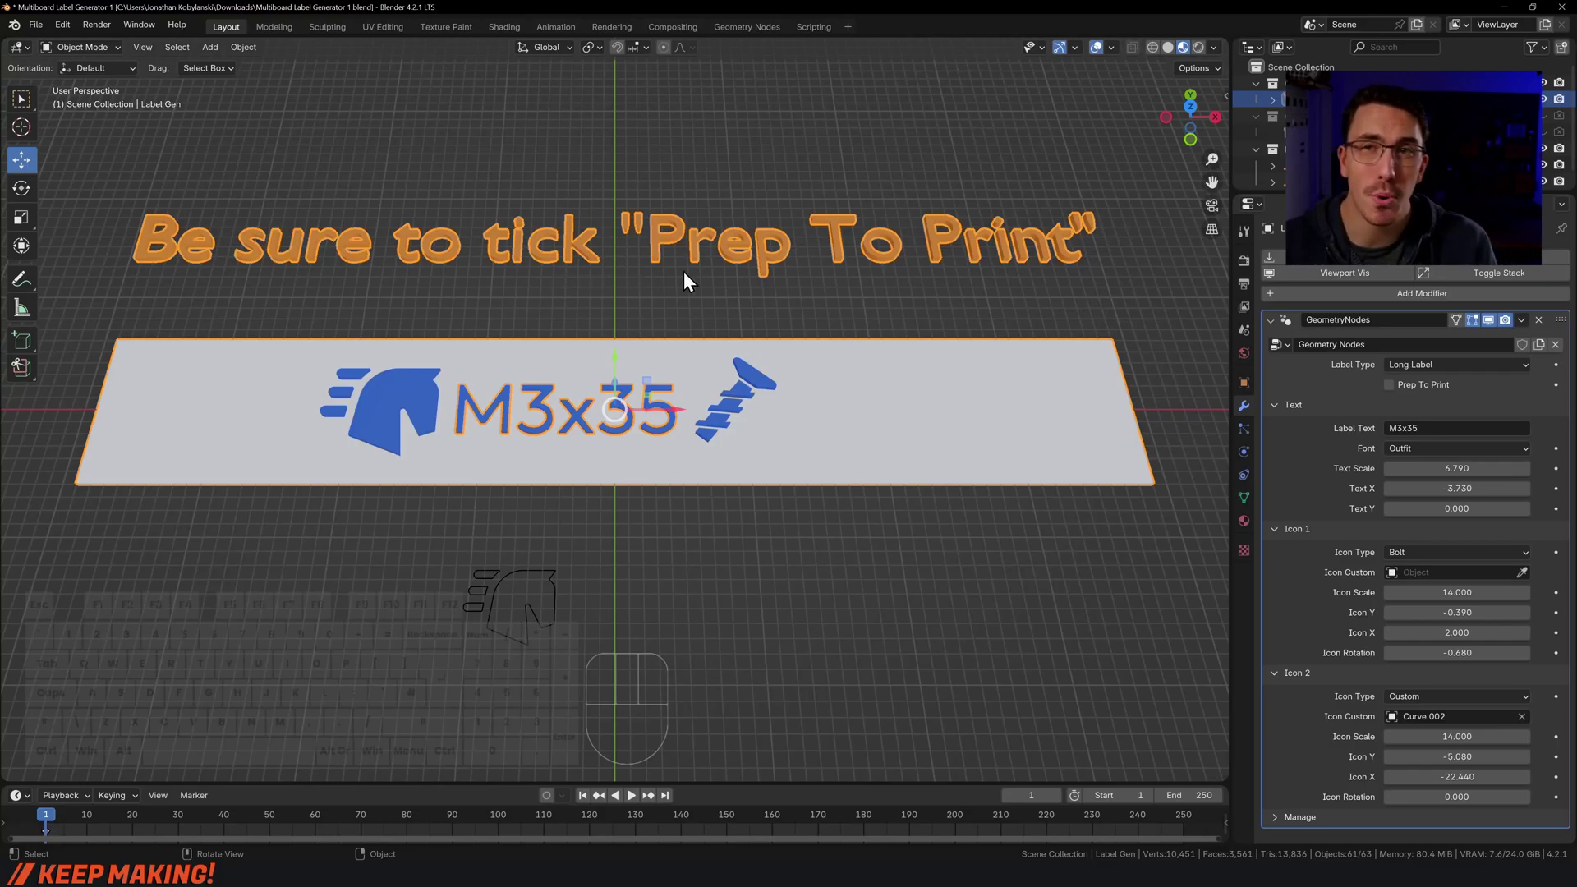
Enable Prep To Print and export the selected label as STL into the Label Video folder
left_click(1389, 384)
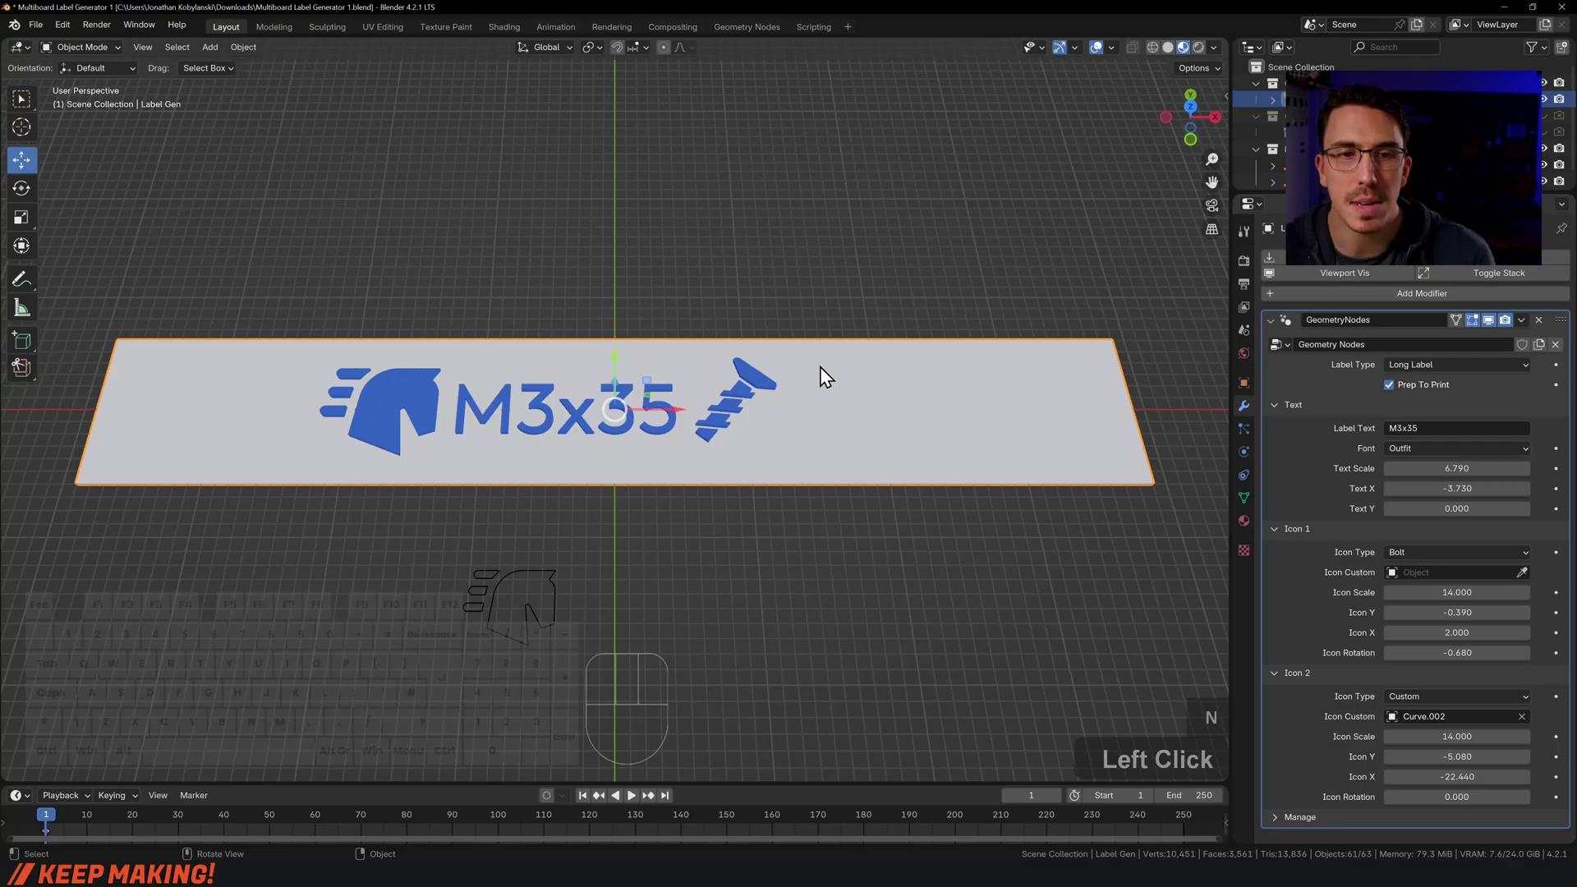
left_click(756, 300)
left_click(778, 426)
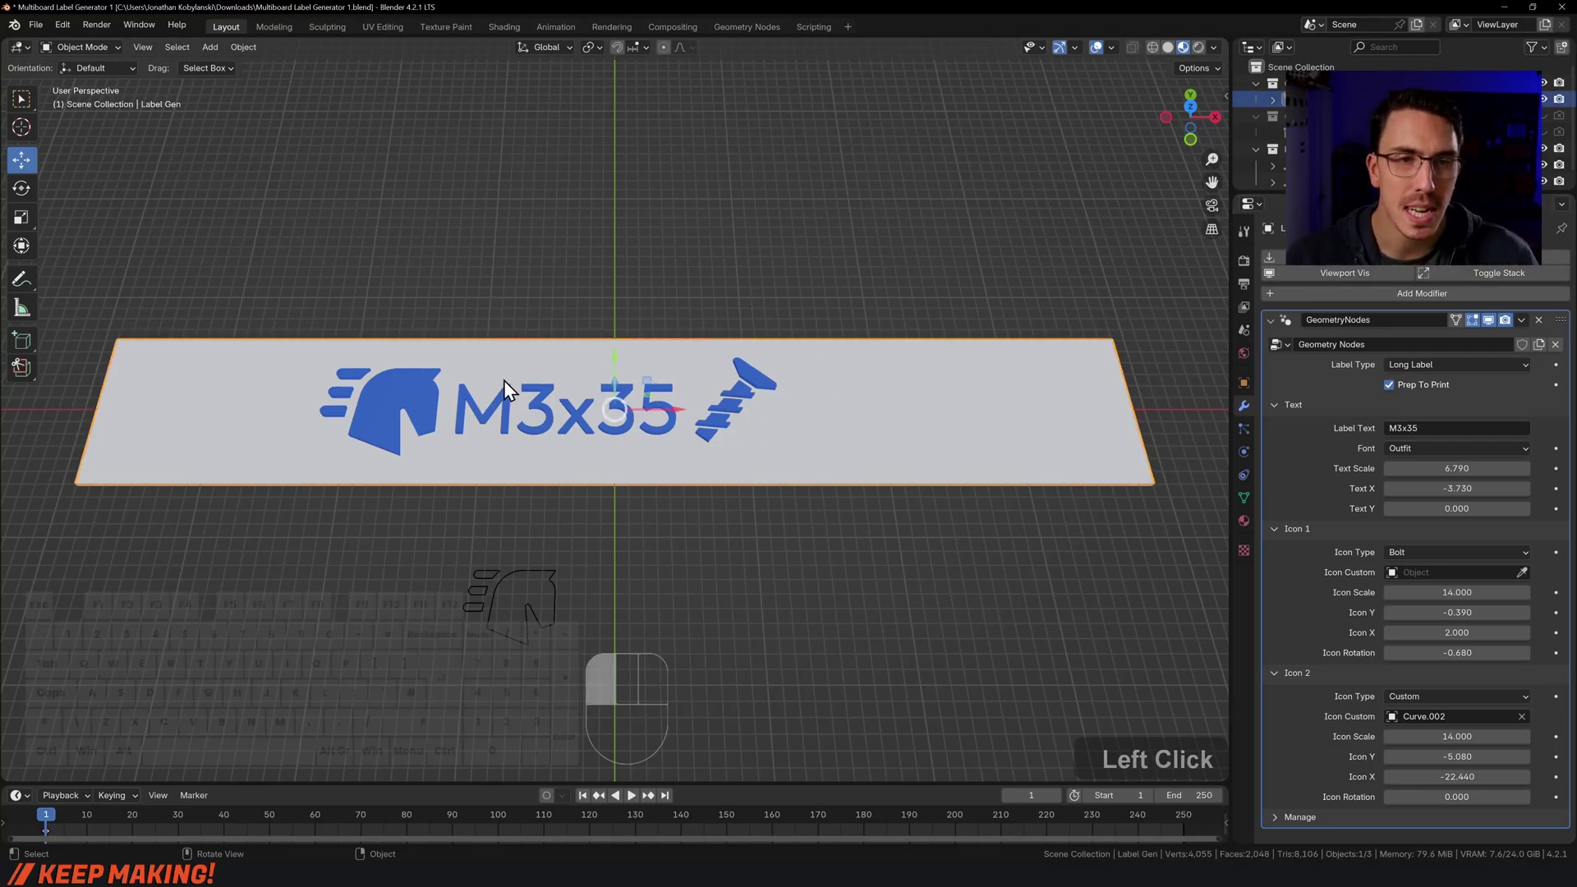
left_click(32, 26)
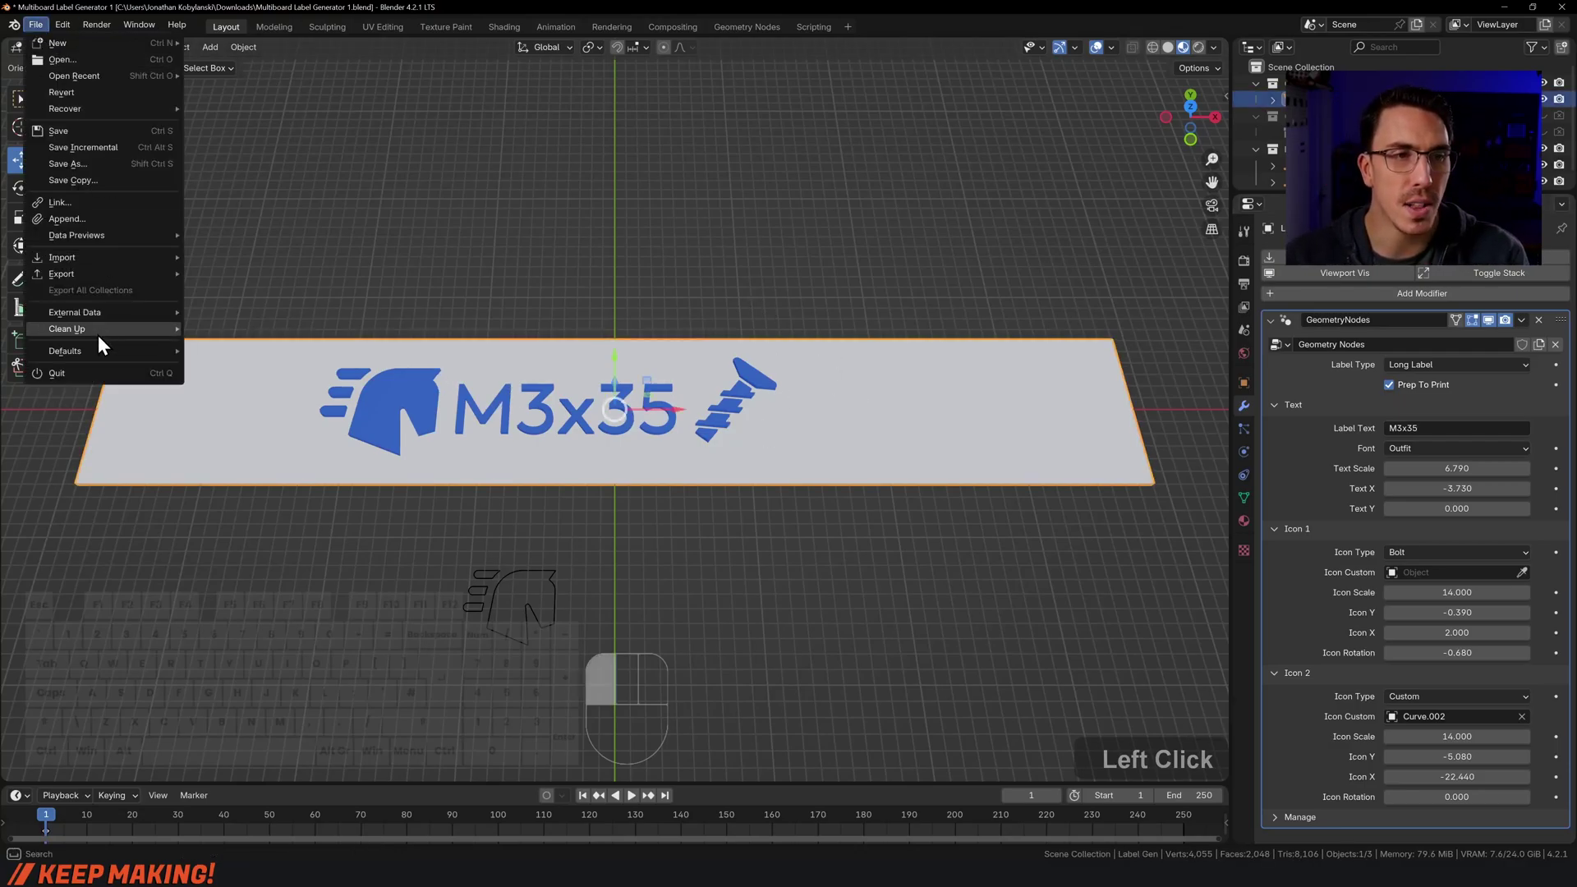
mouse_move(123, 275)
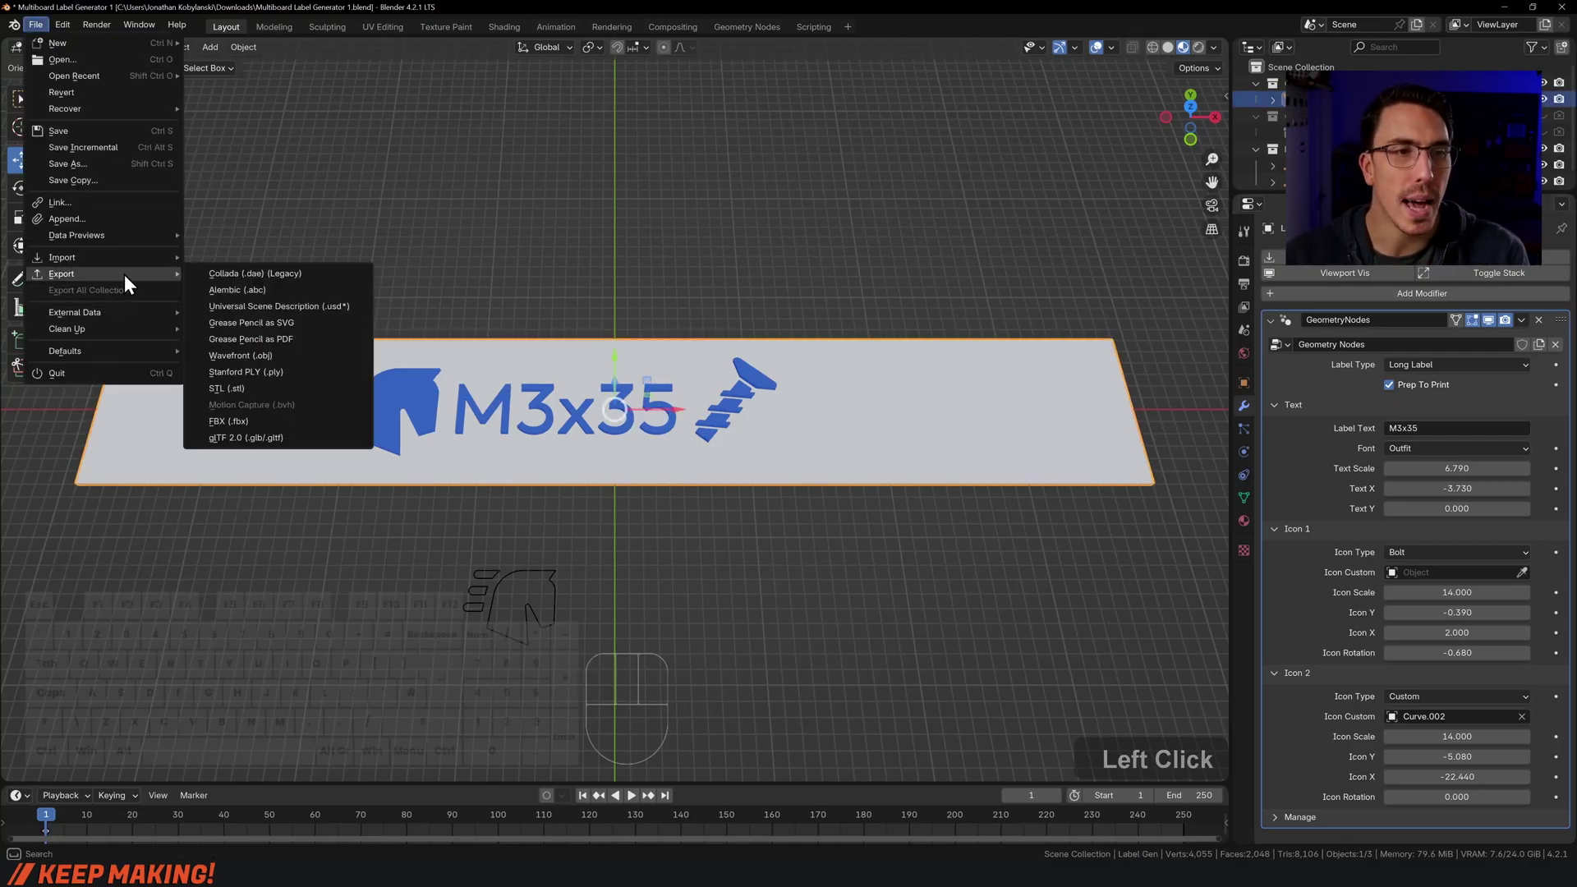
left_click(236, 389)
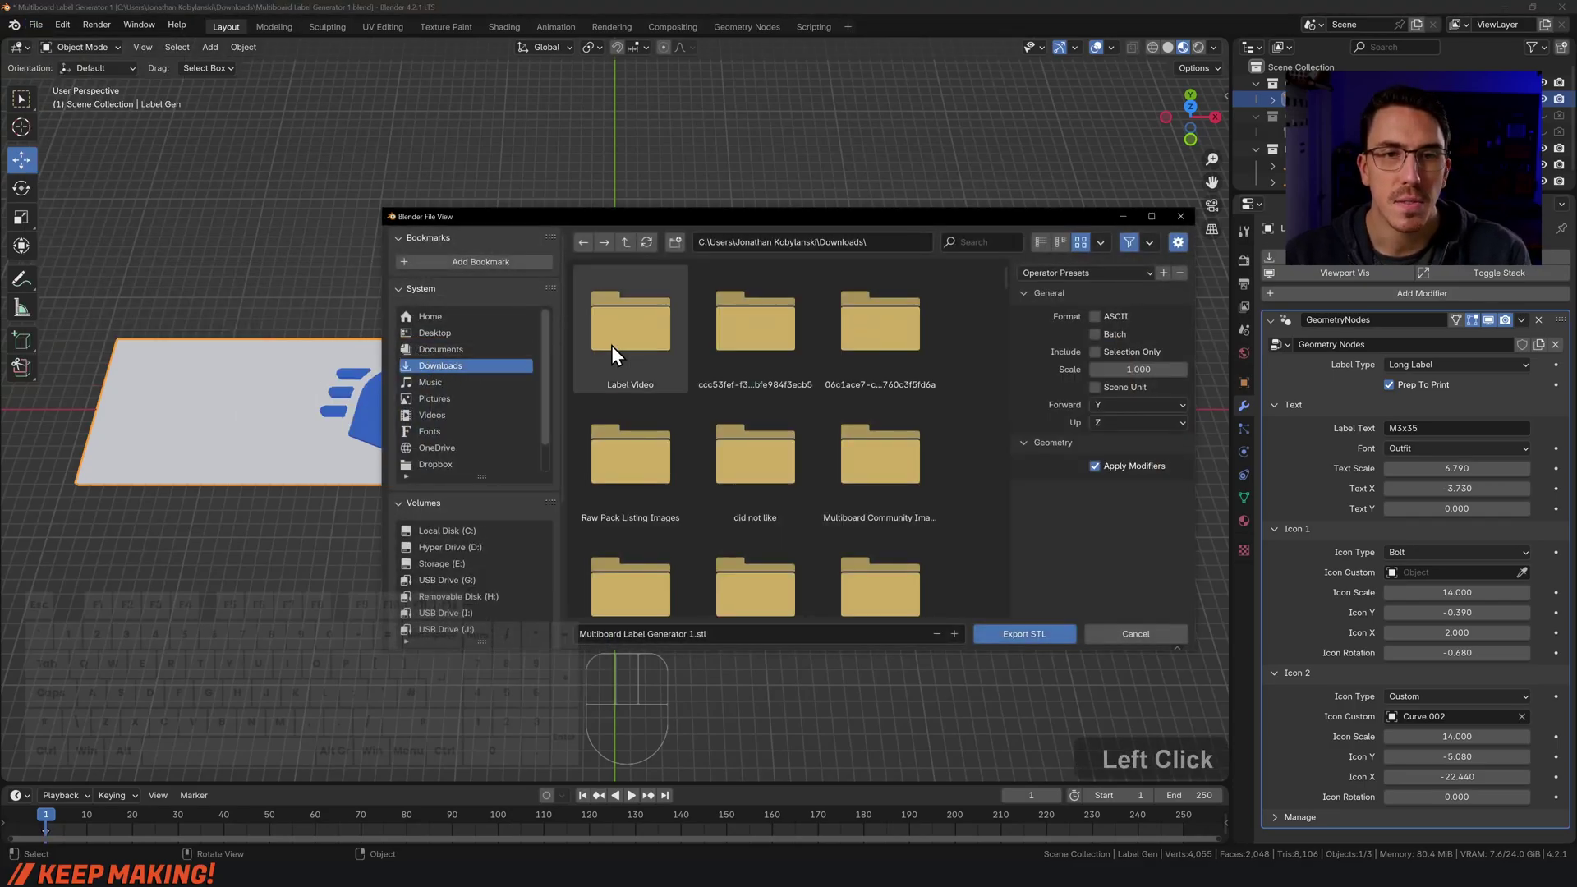
double_click(624, 329)
left_click(1093, 353)
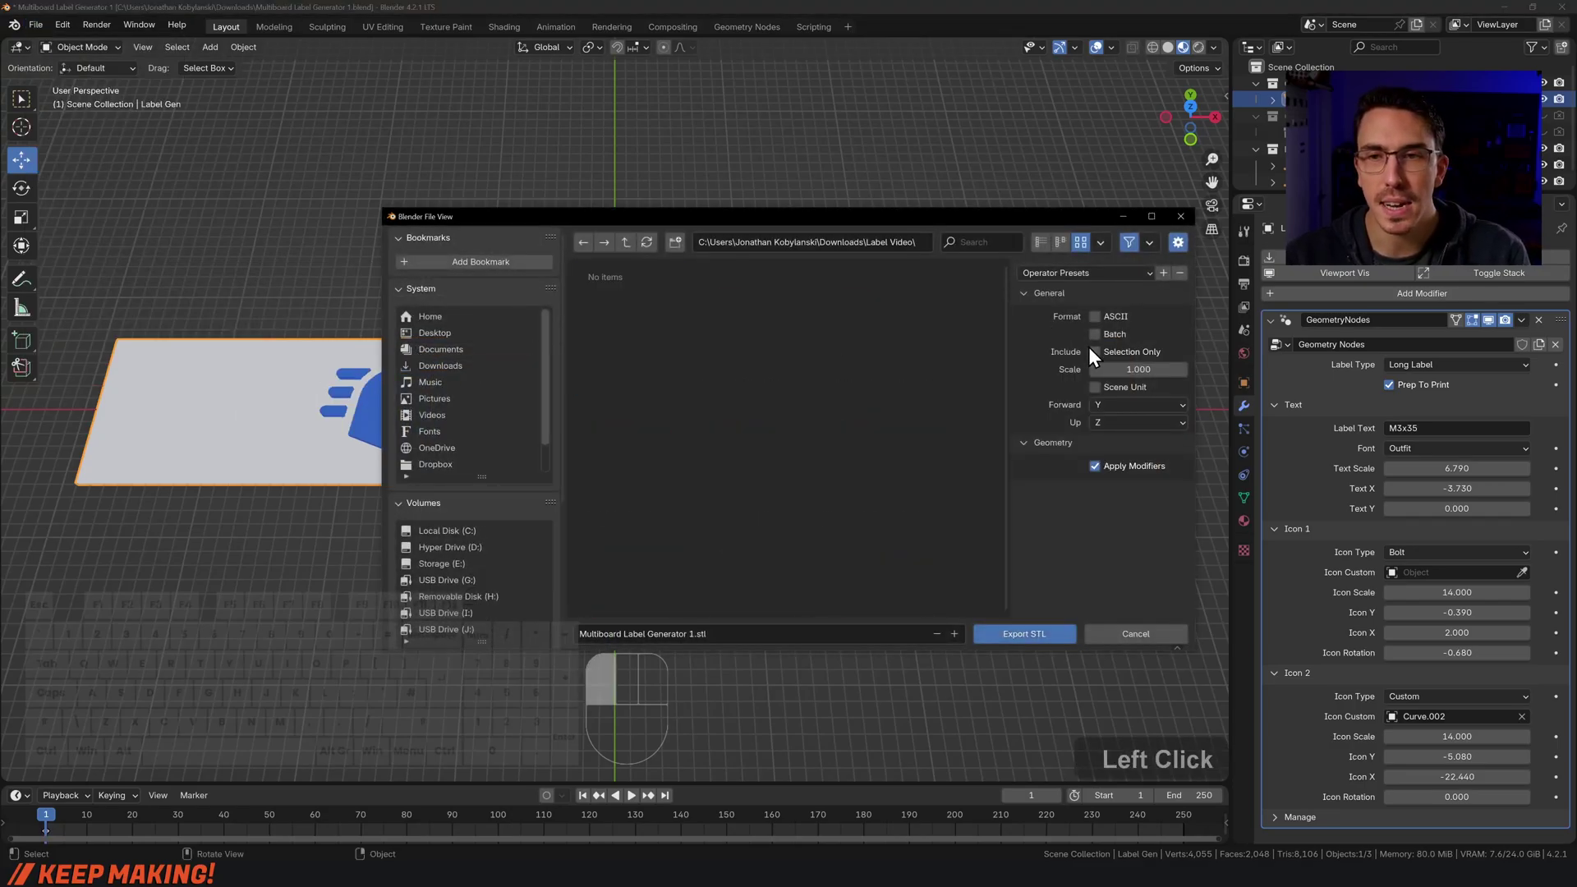
Save the STL, then drag Multiboard Label Generator 1.stl onto the Bambu Studio plate
left_click(1019, 633)
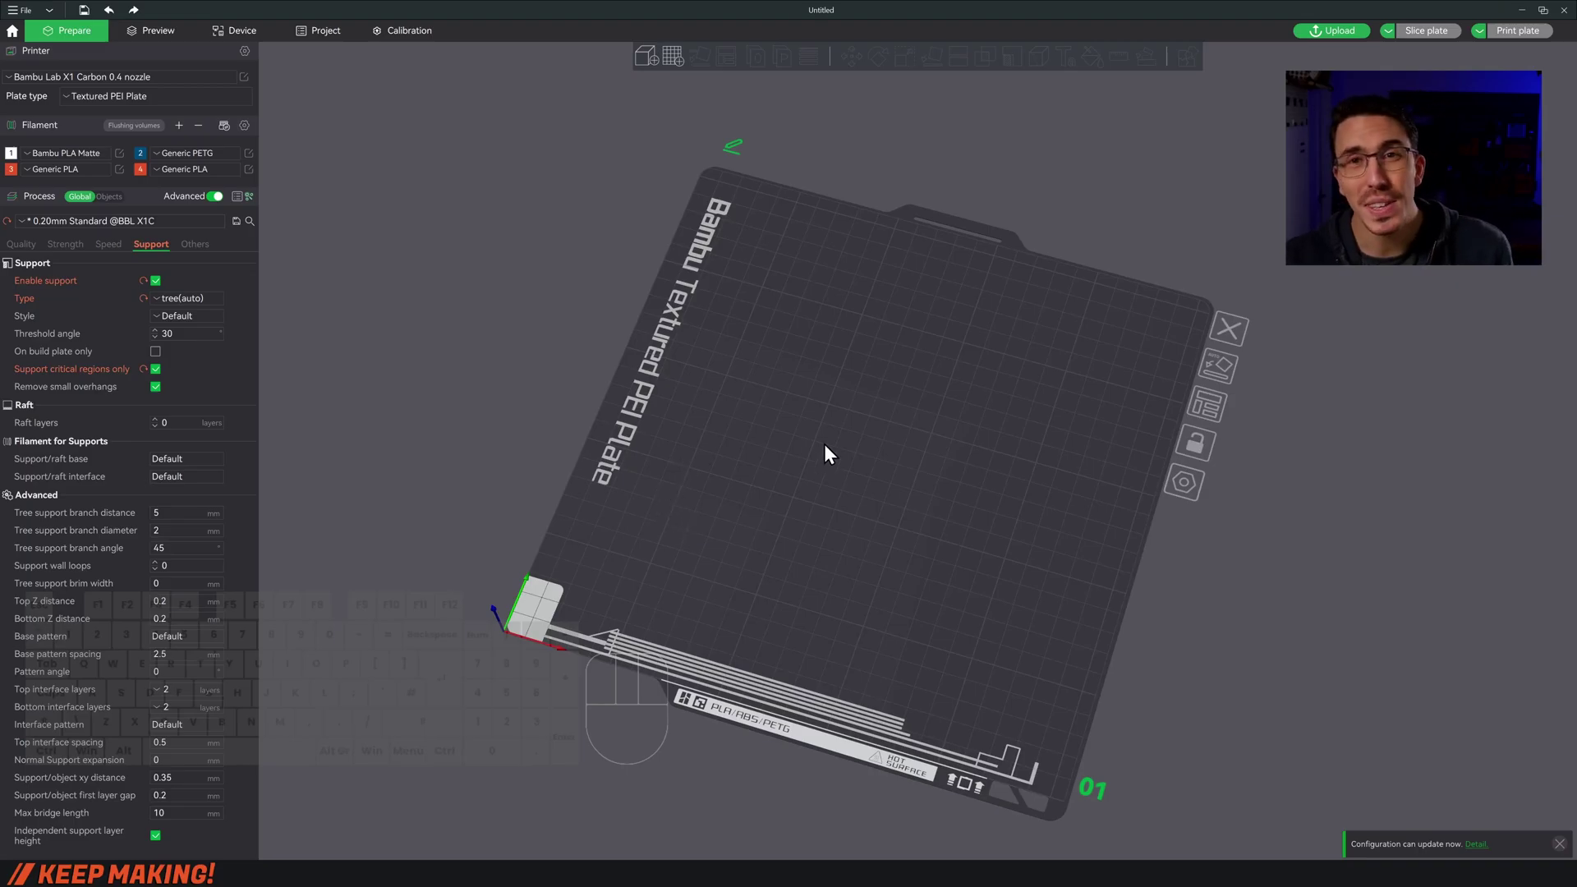
scroll(850, 450, "up", 3)
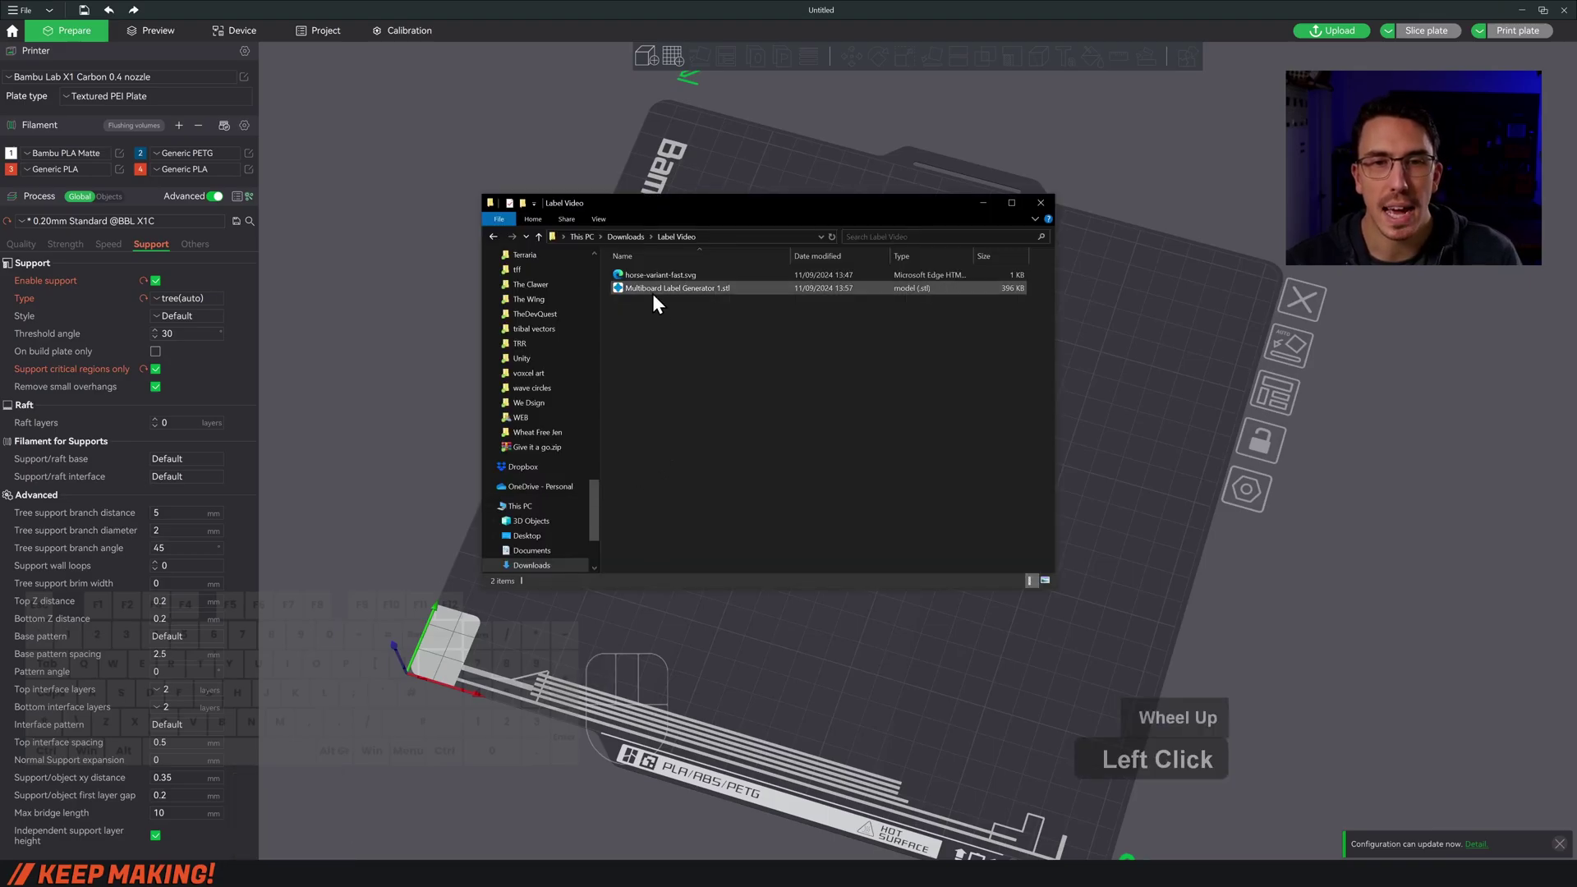
left_click(659, 291)
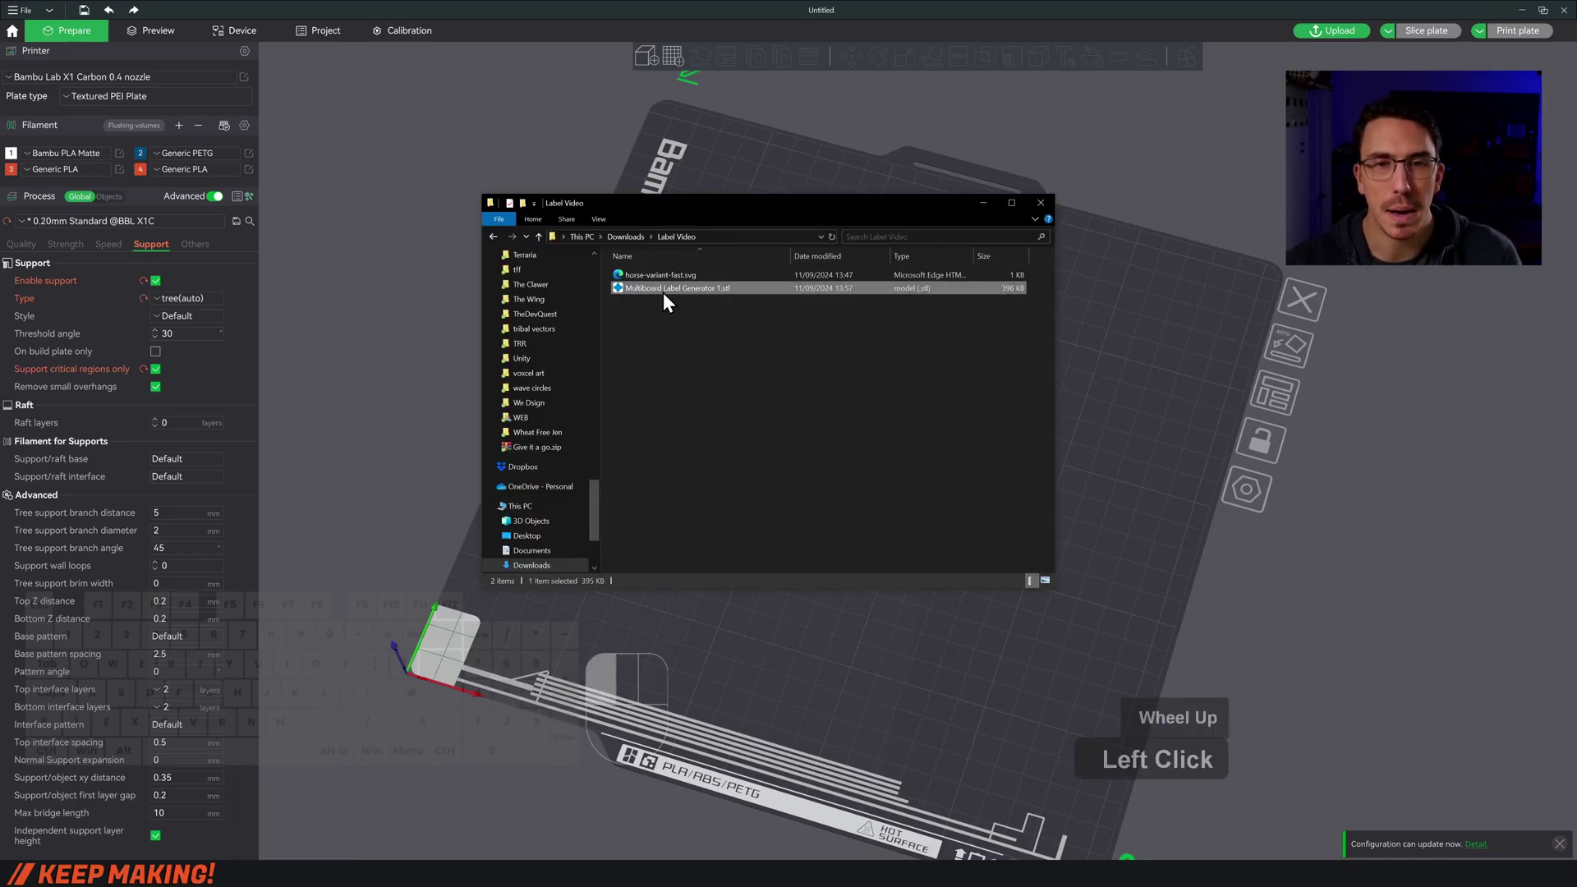
left_click_drag(1234, 357, 1162, 342)
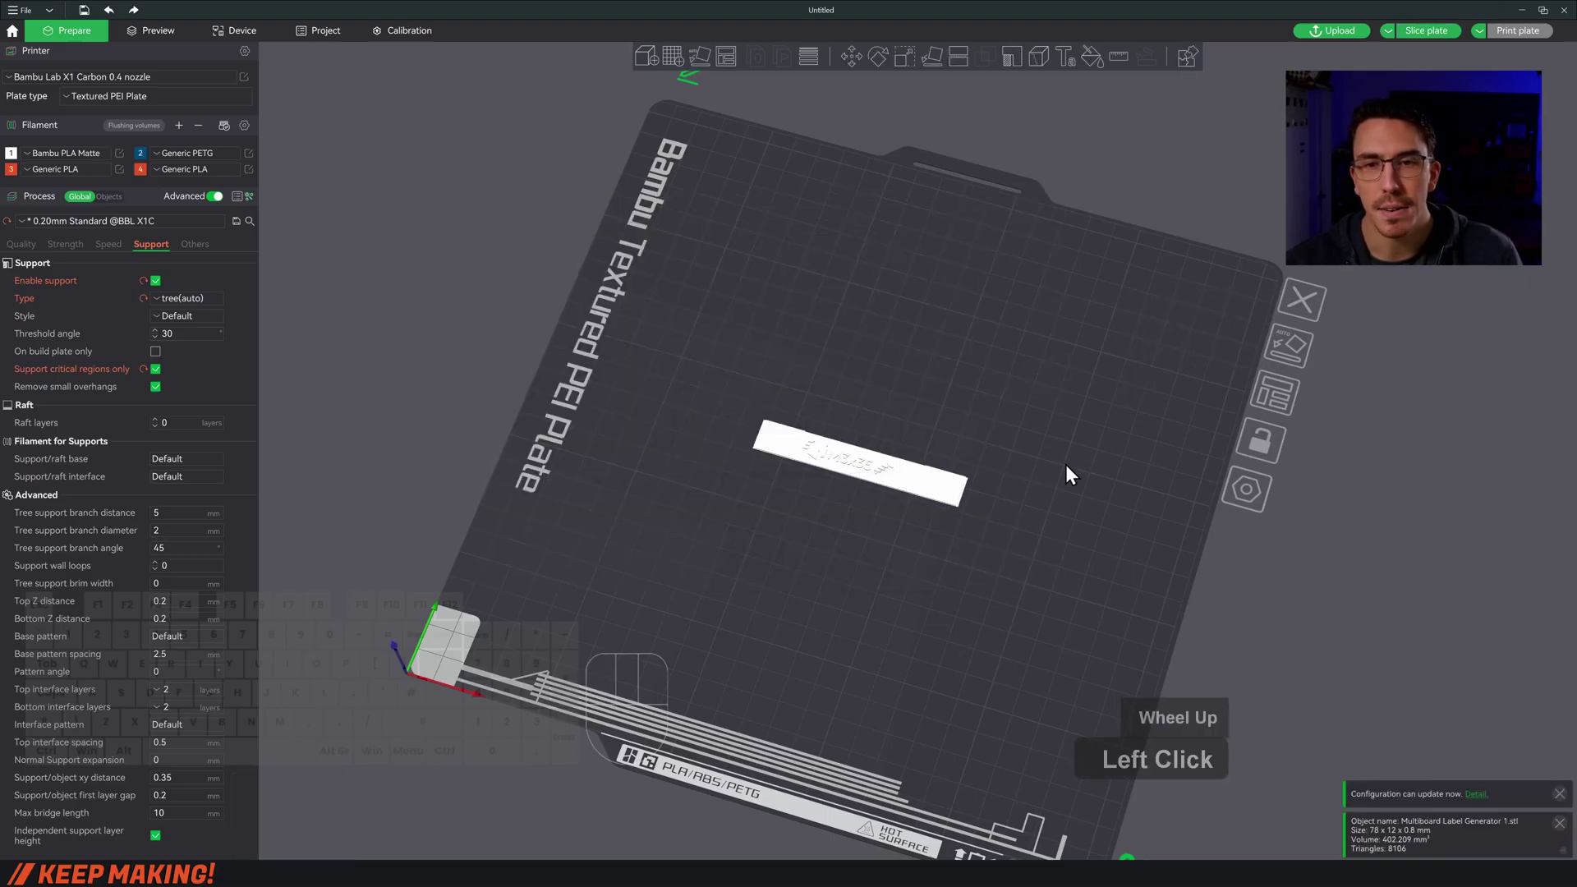
scroll(1087, 471, "up", 5)
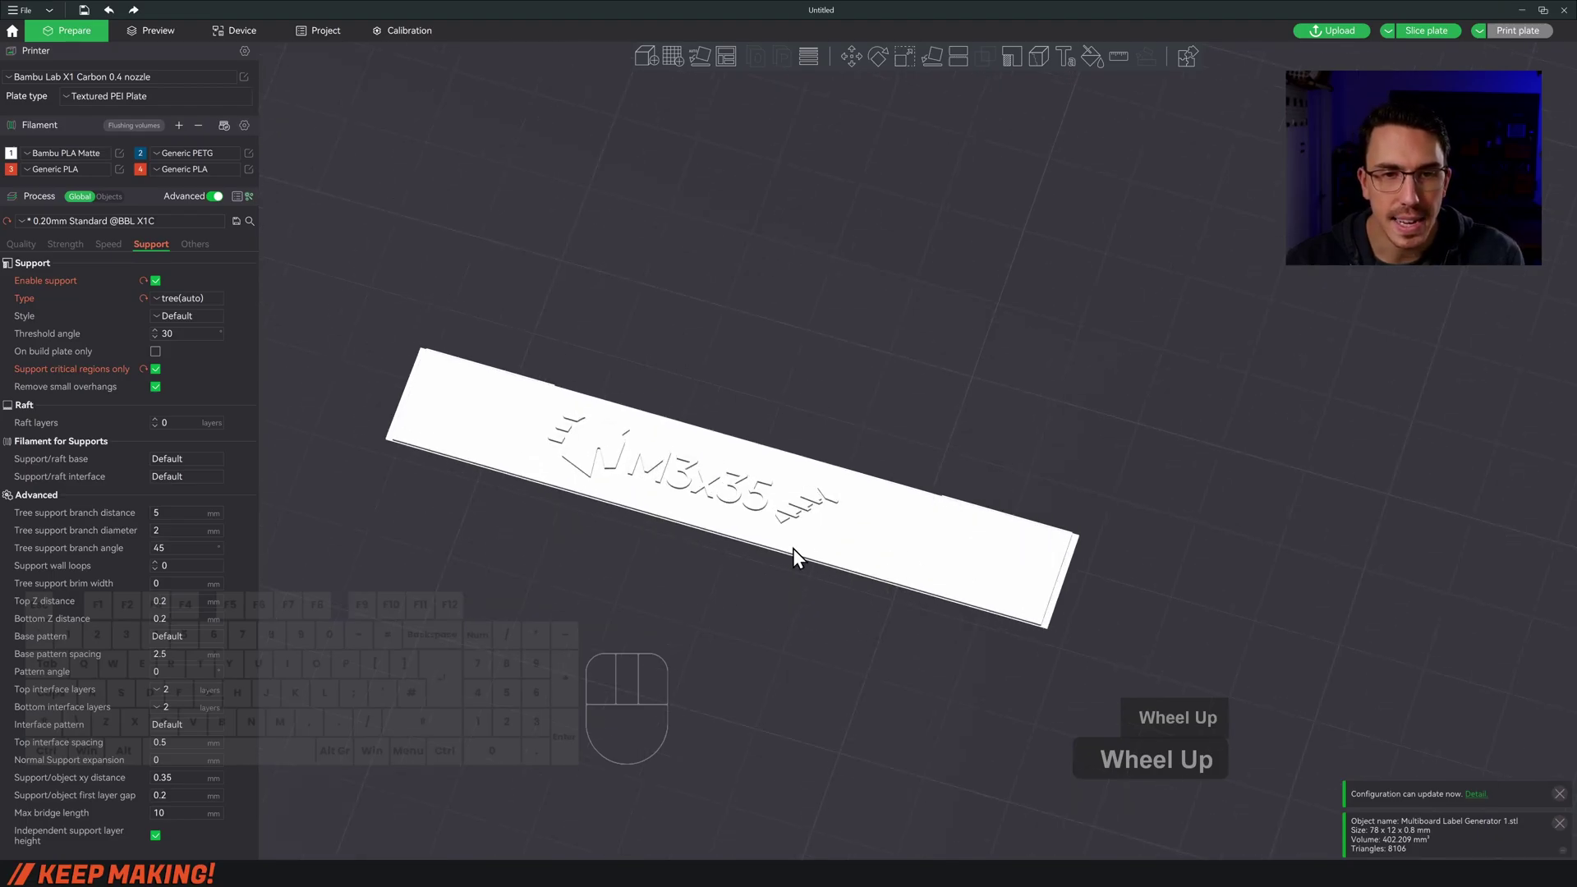
left_click_drag(792, 549, 775, 627)
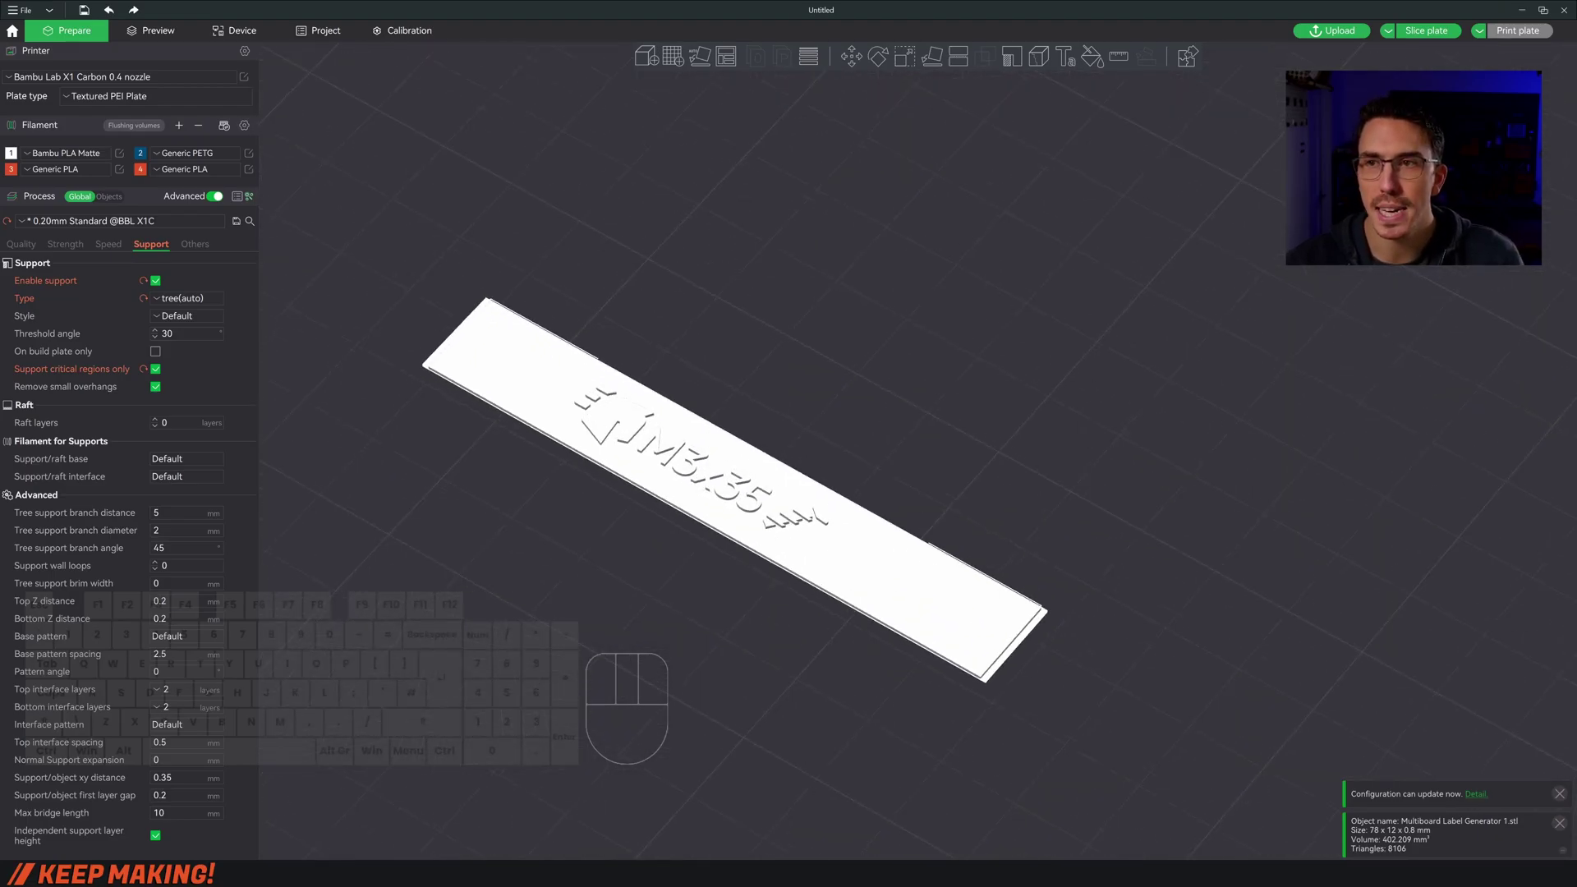
Slice the plate and add a change to Filament 2 at the layer where the lettering starts
left_click(1413, 29)
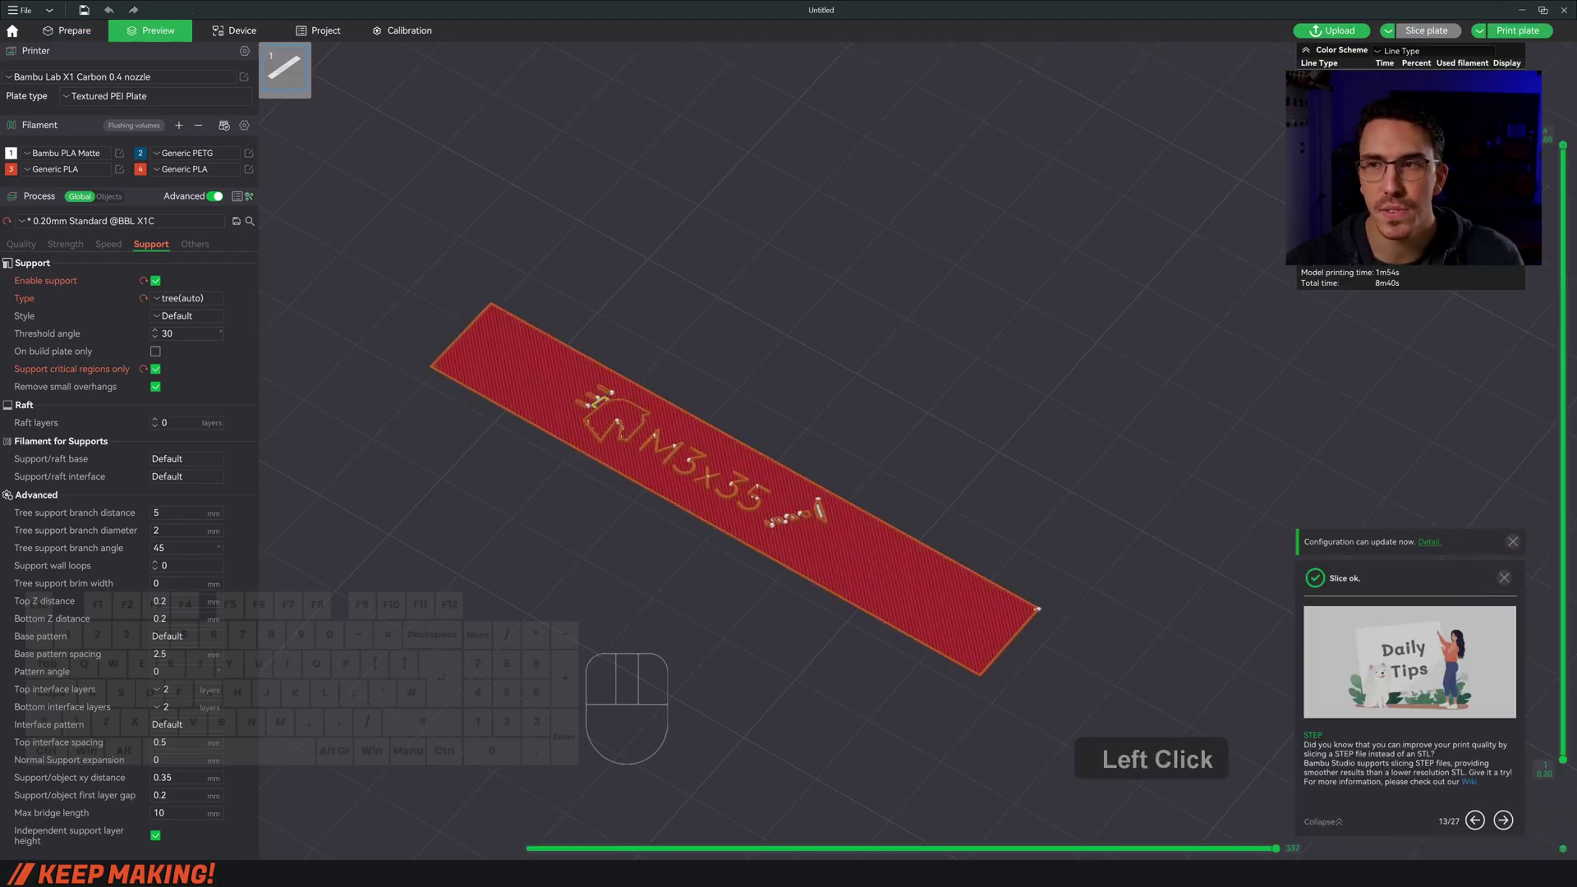
scroll(790, 536, "up", 3)
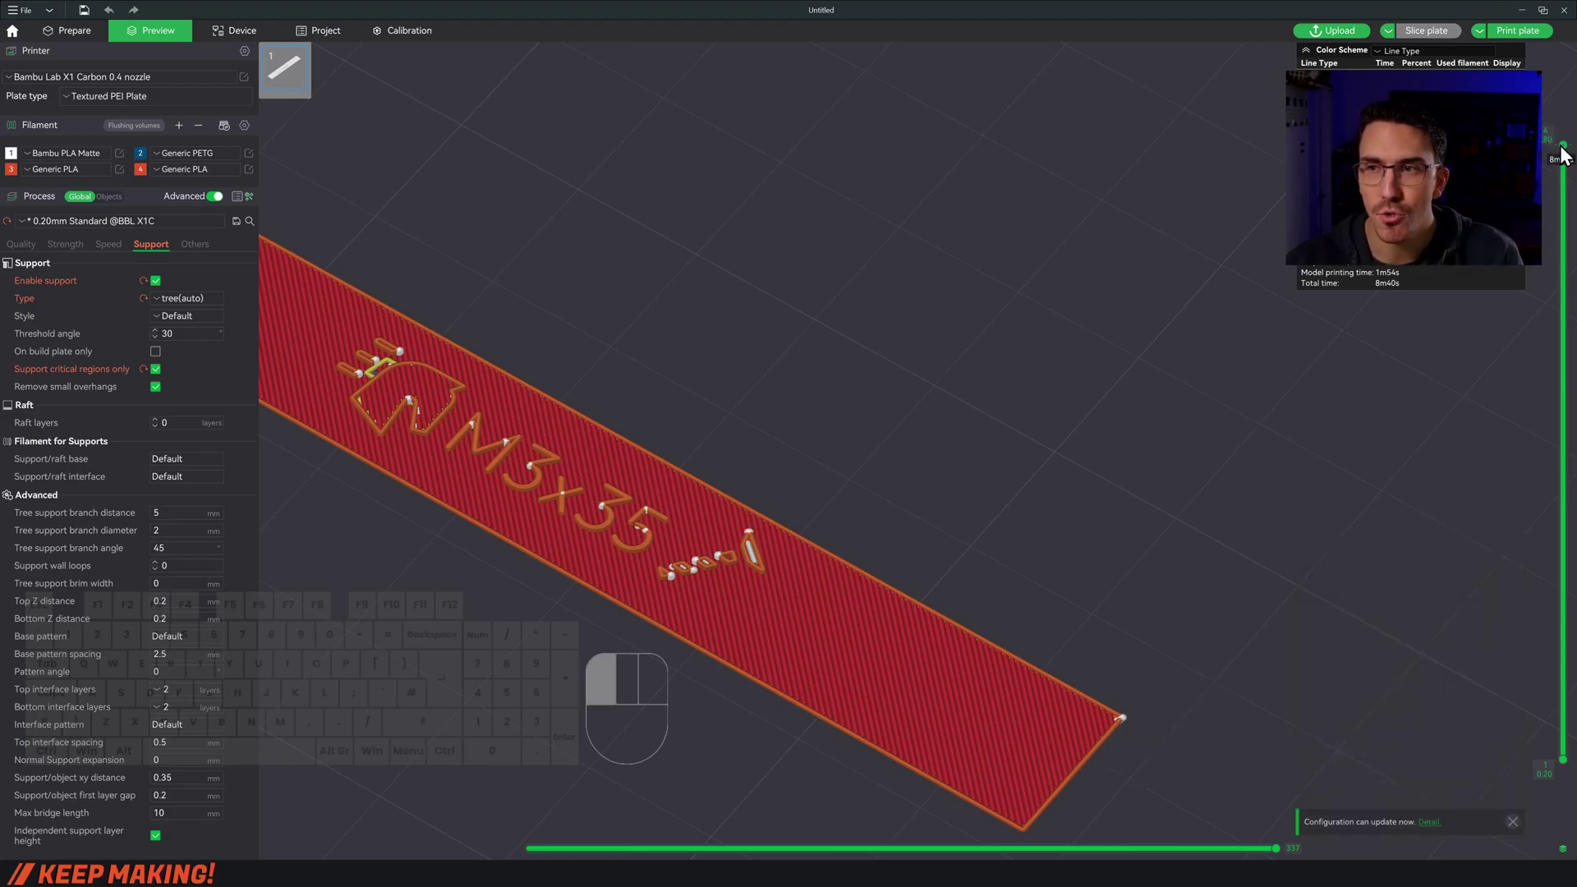
scroll(1564, 157, "up", 1)
left_click_drag(1563, 156, 1563, 166)
left_click_drag(1567, 227, 1567, 267)
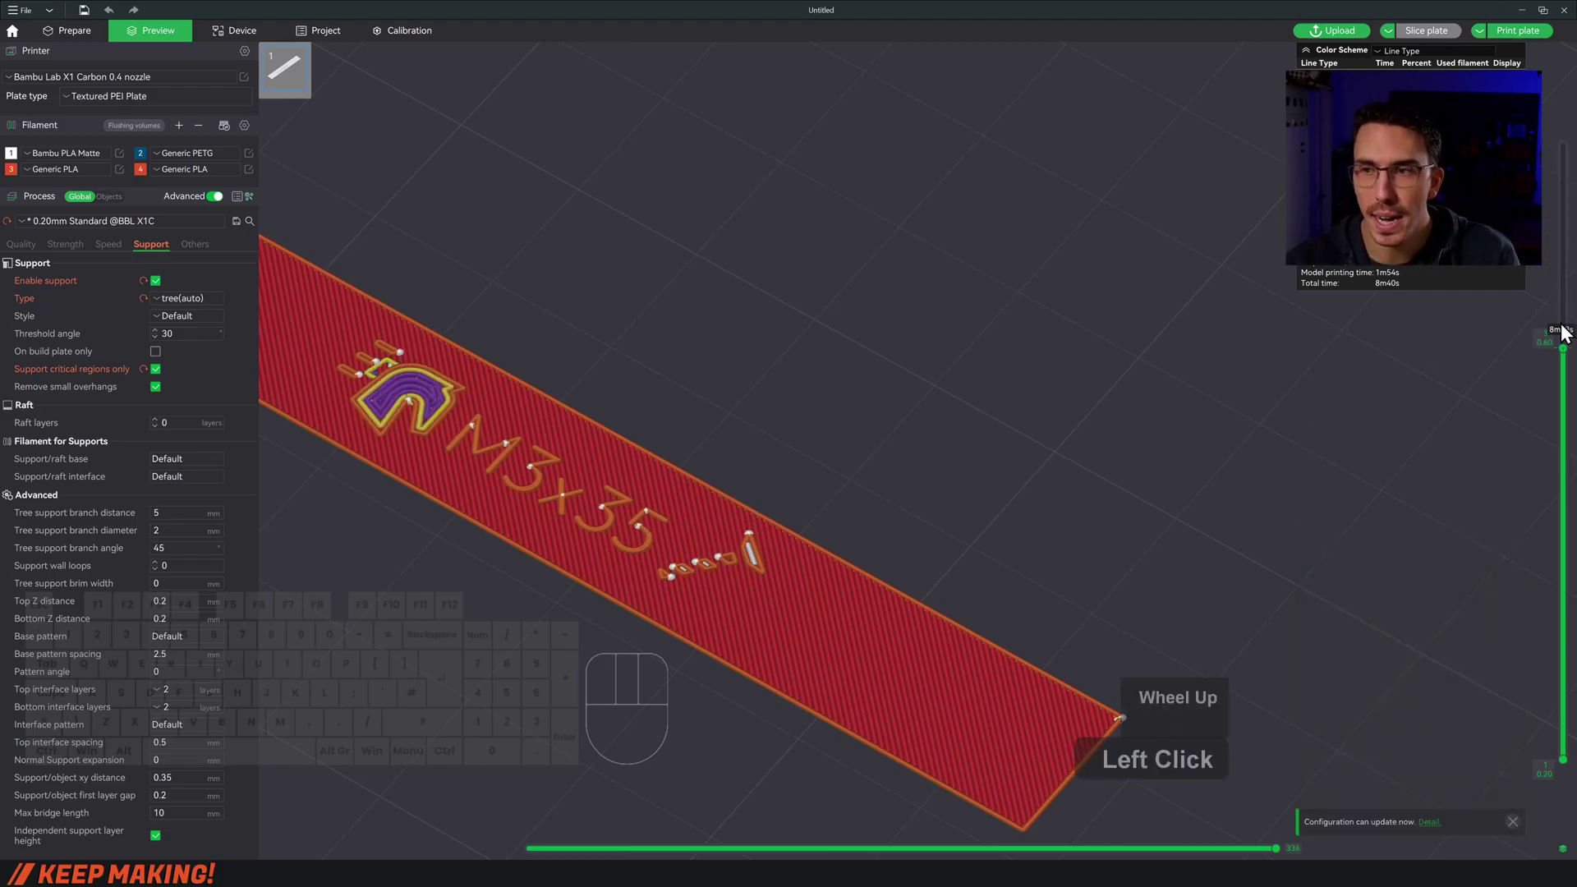
right_click(1565, 360)
mouse_move(1545, 398)
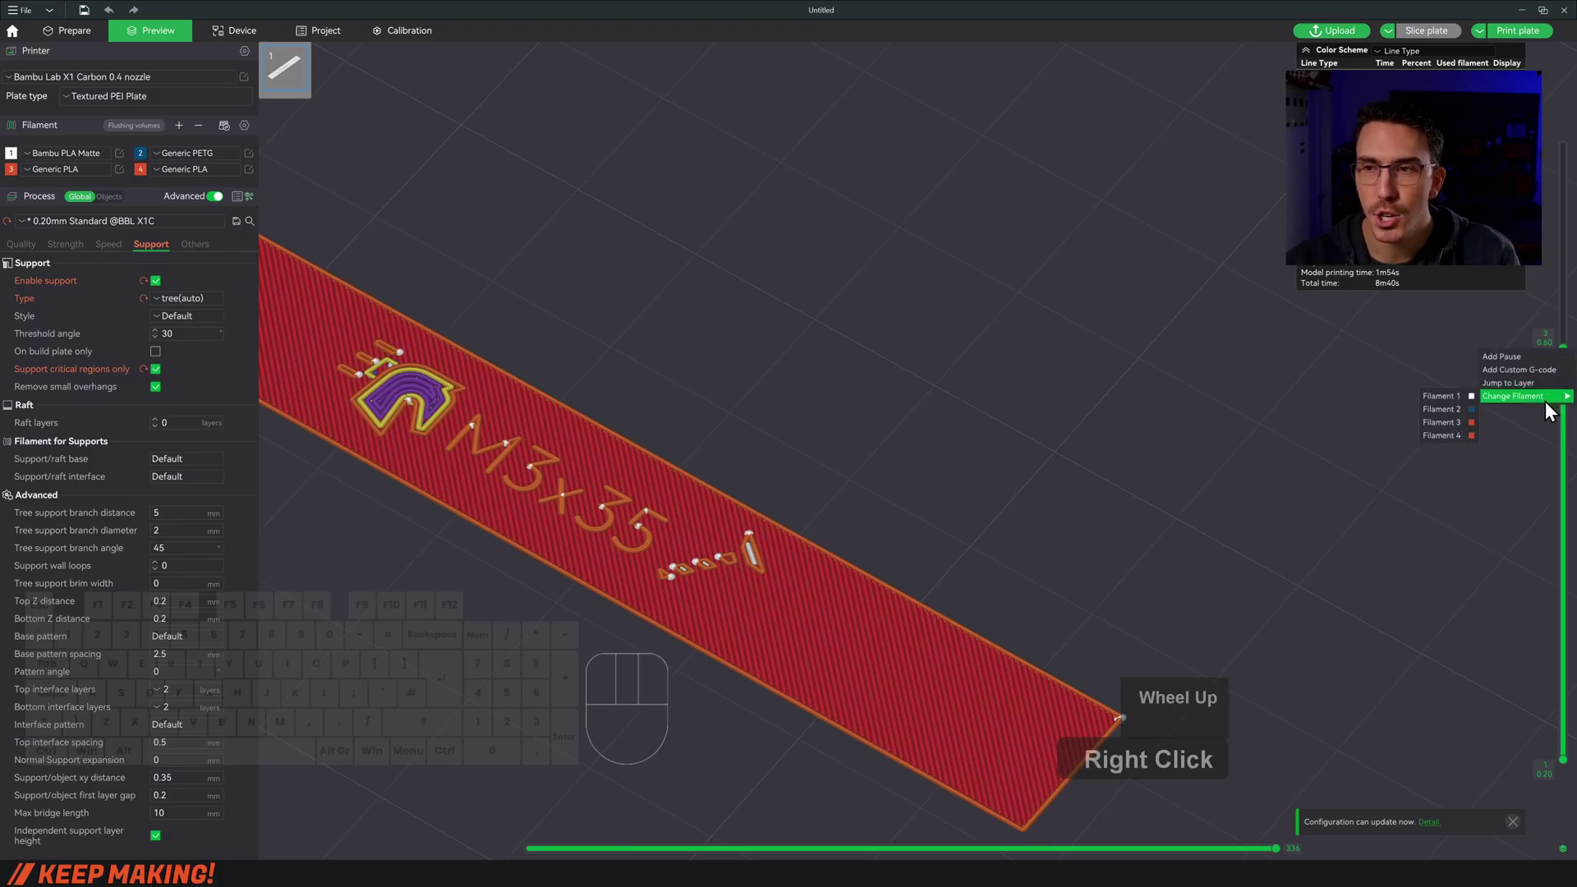
left_click(1462, 411)
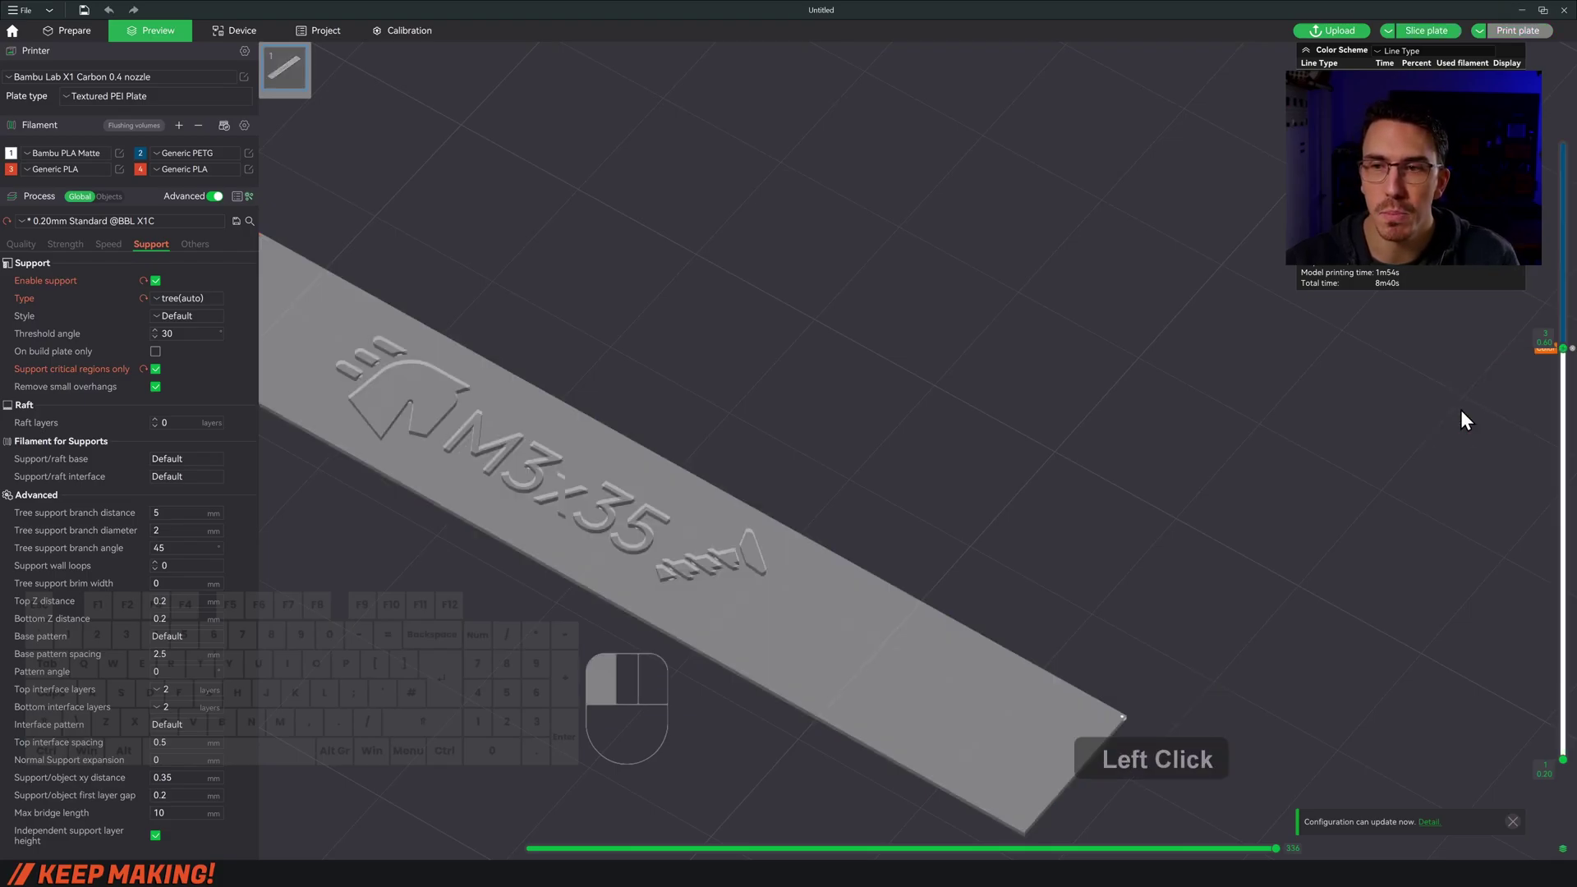
left_click(1565, 353)
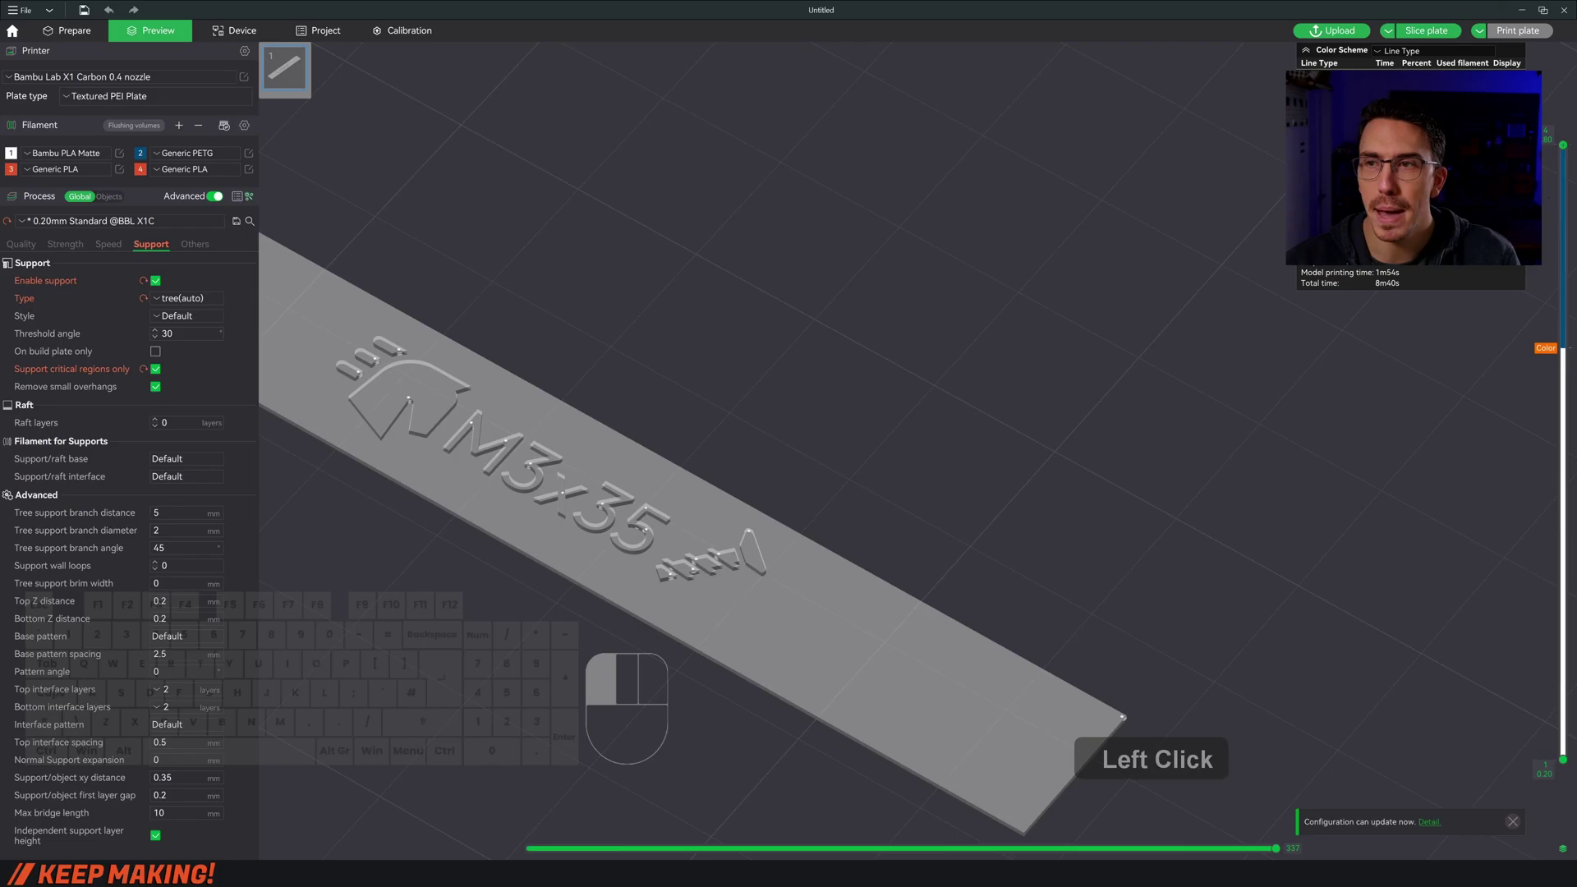
Re-slice and inspect the preview showing the horse, M3x35 and bolt in blue
left_click(1438, 30)
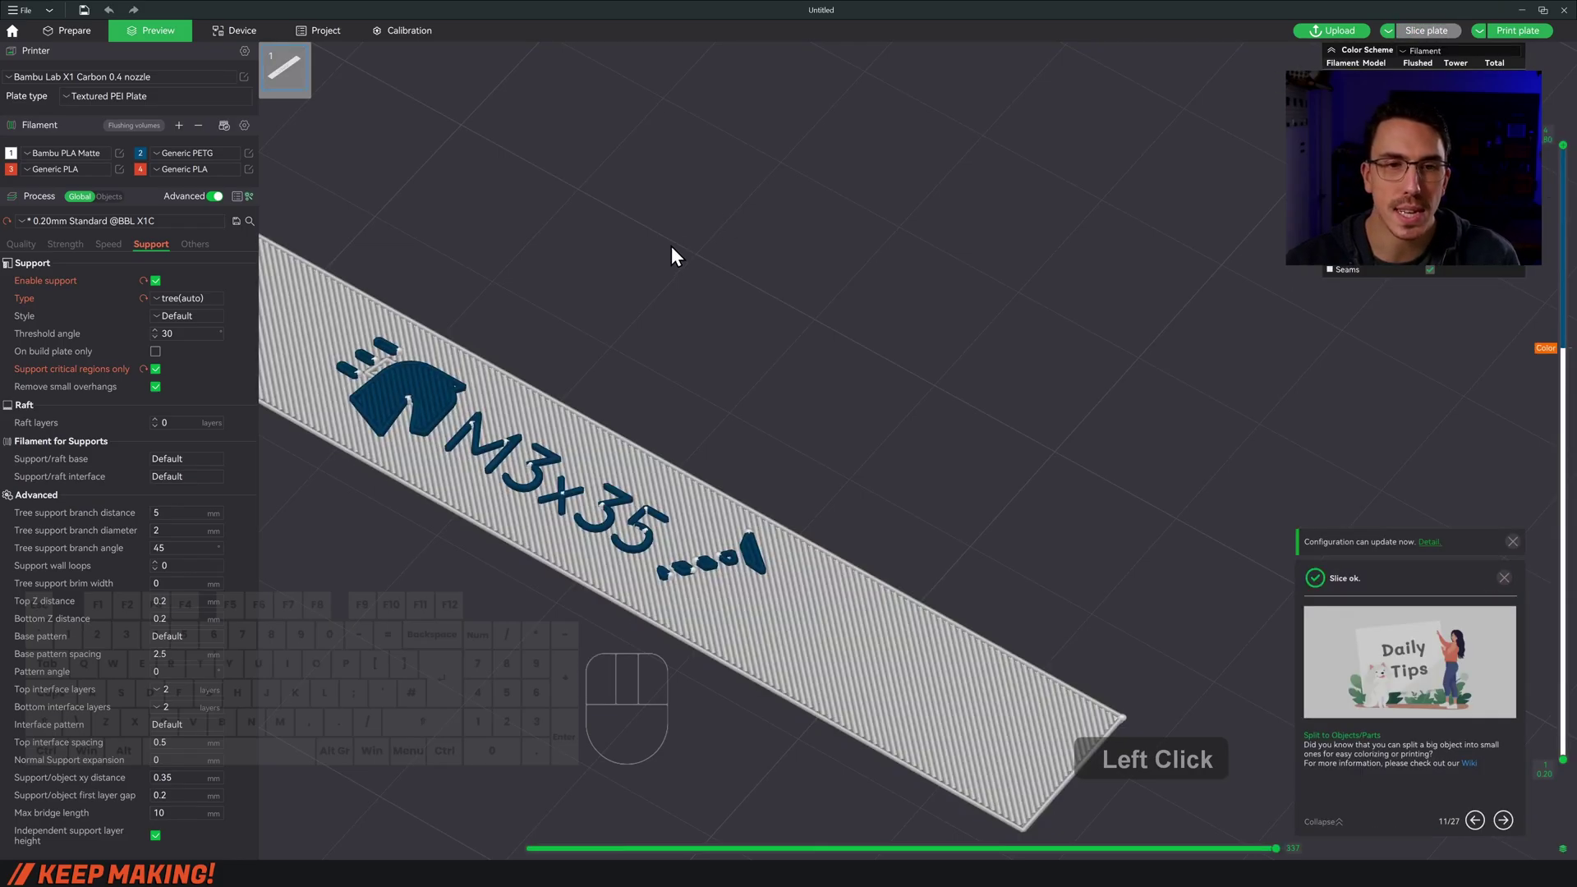
left_click_drag(672, 245, 641, 342)
middle_click_drag(584, 370, 781, 323, "shift")
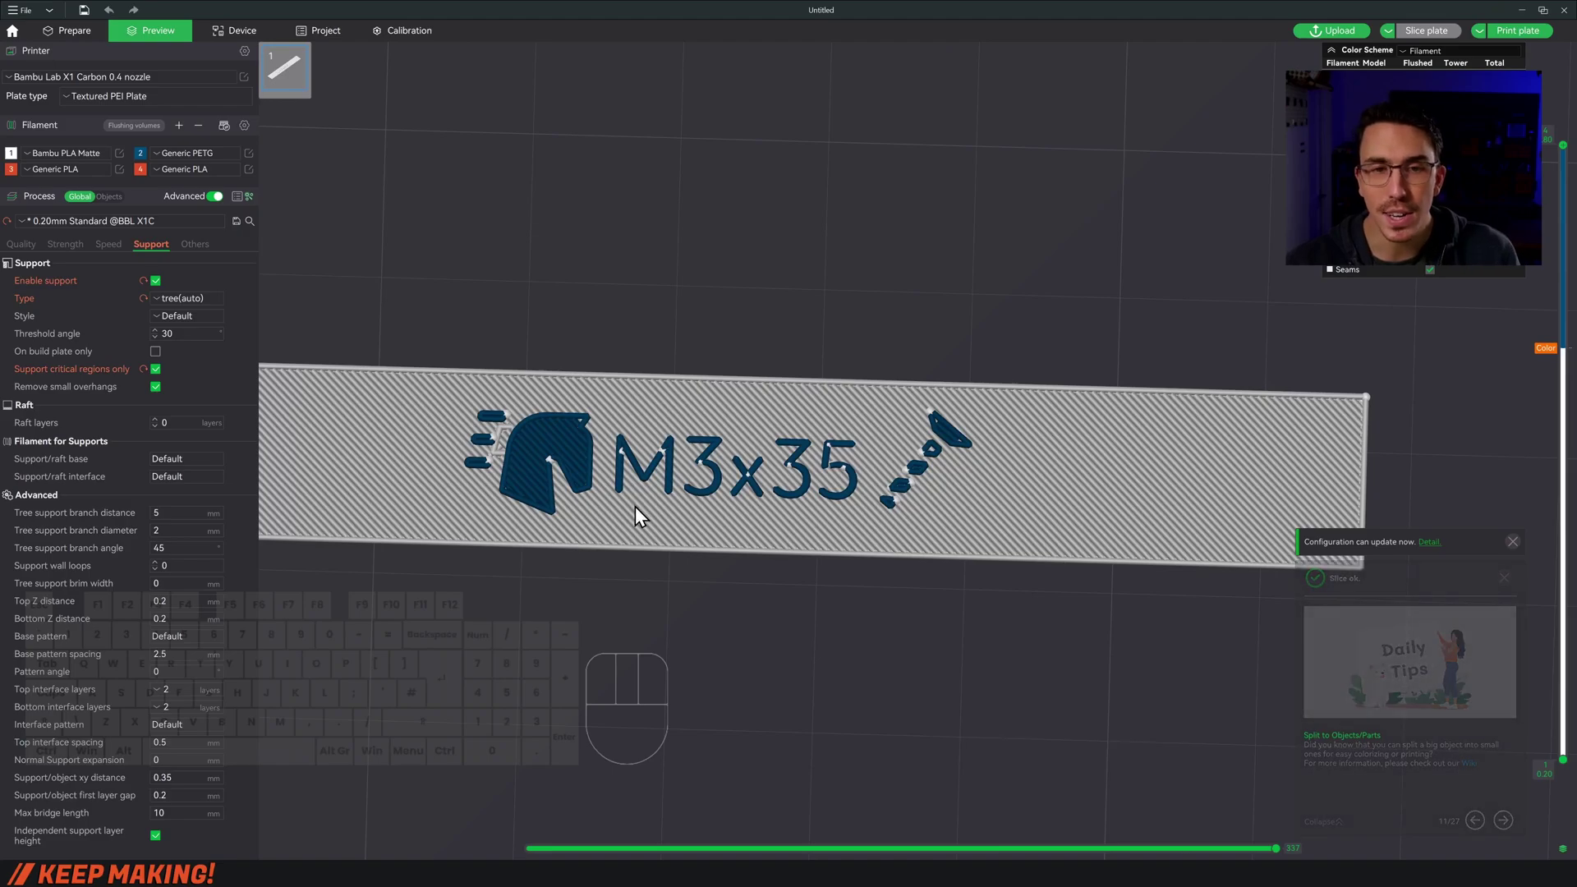
scroll(657, 497, "up", 2)
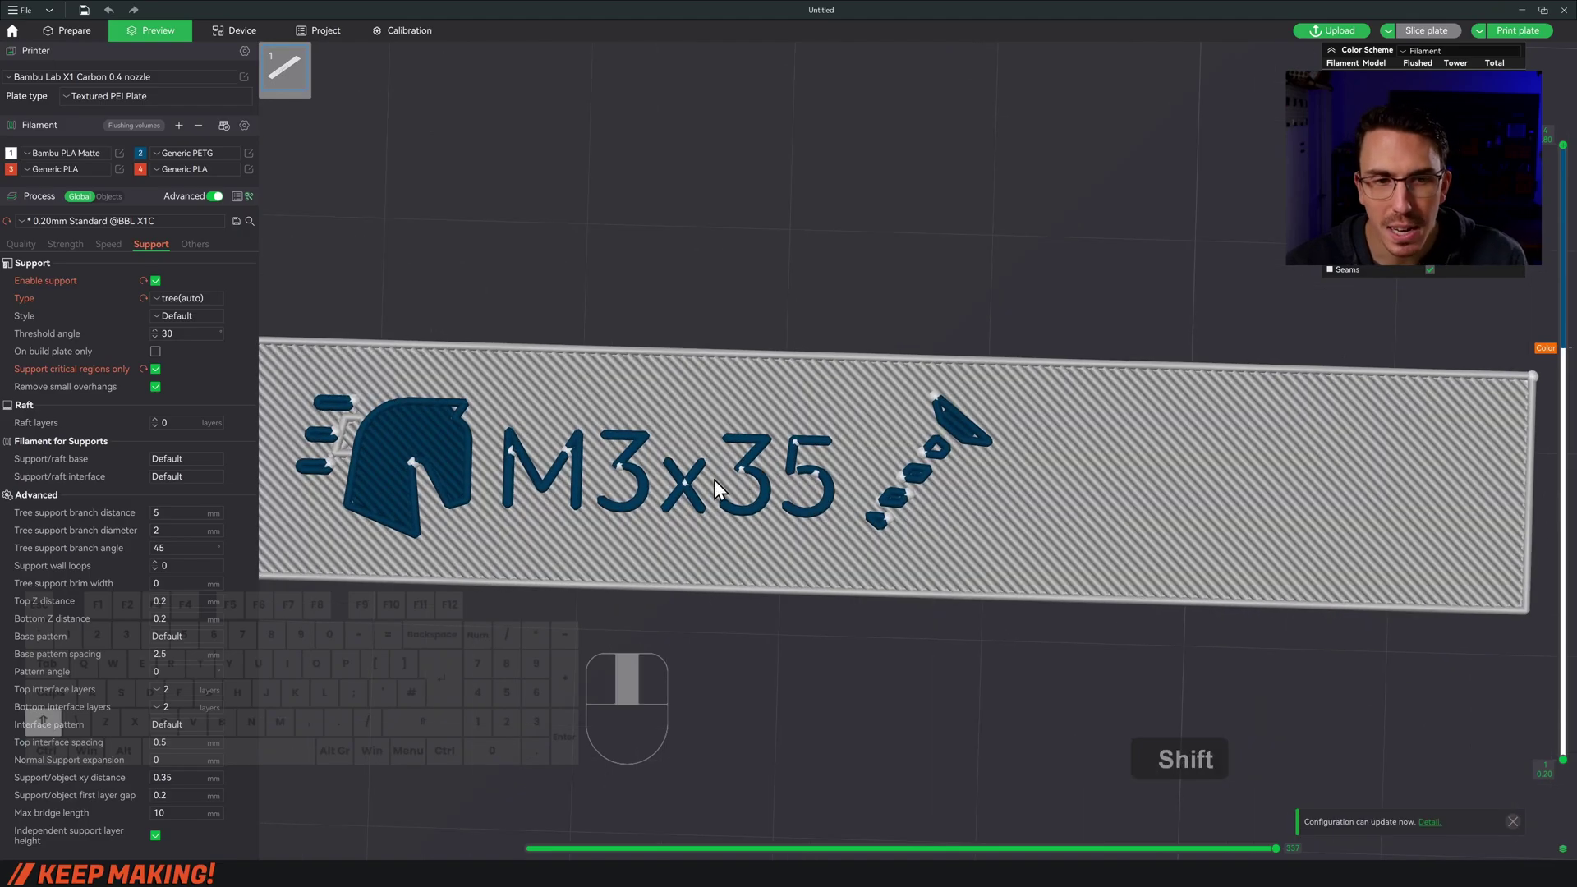
middle_click_drag(713, 480, 780, 469, "shift")
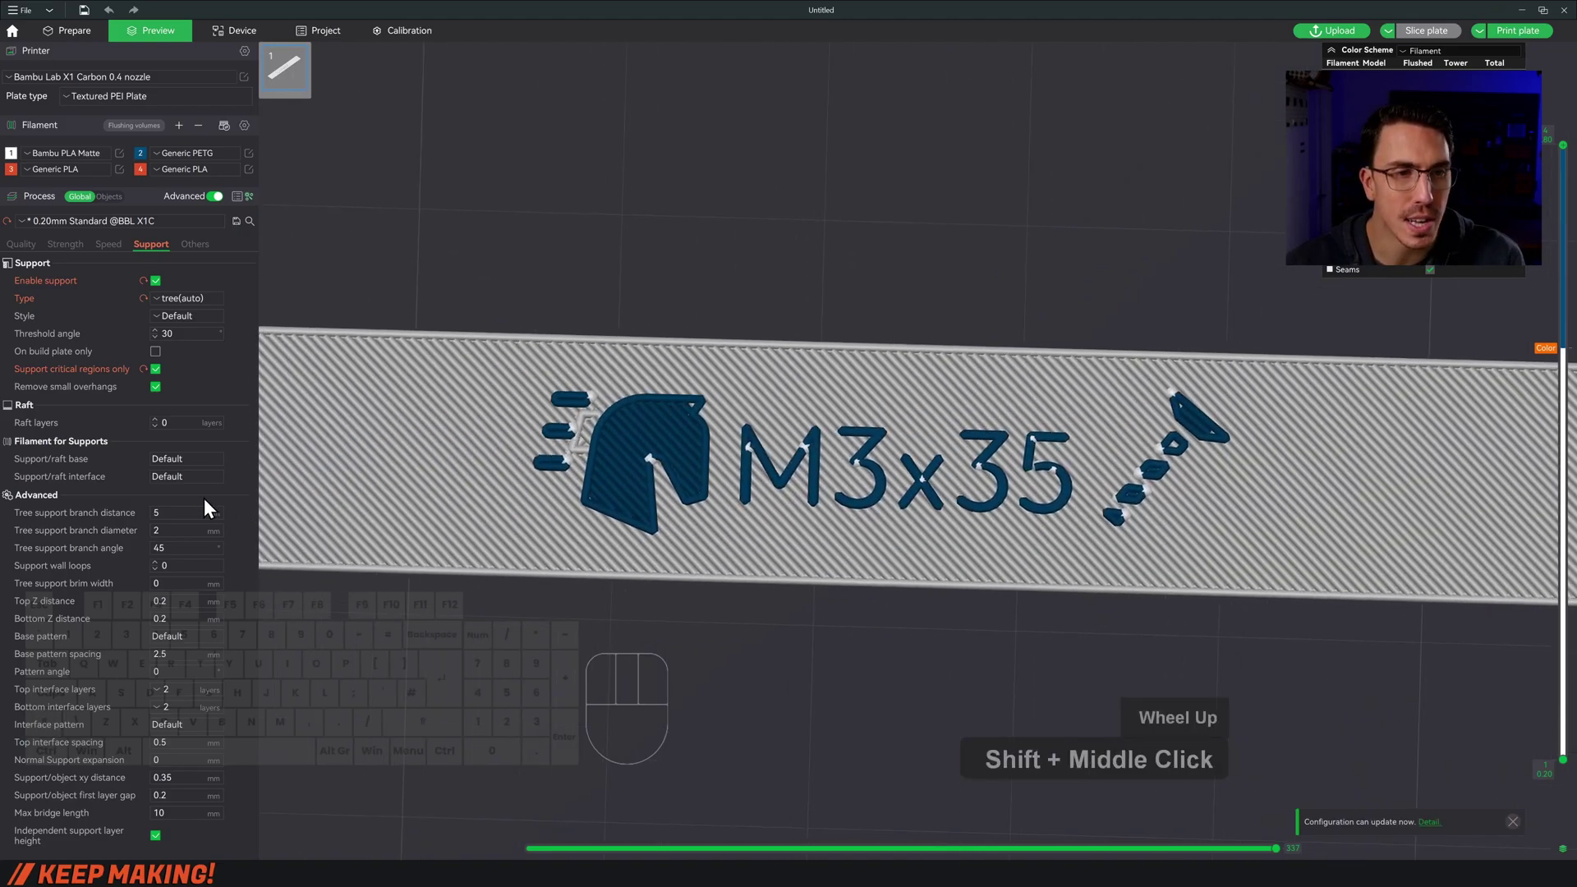
scroll(176, 452, "down", 1)
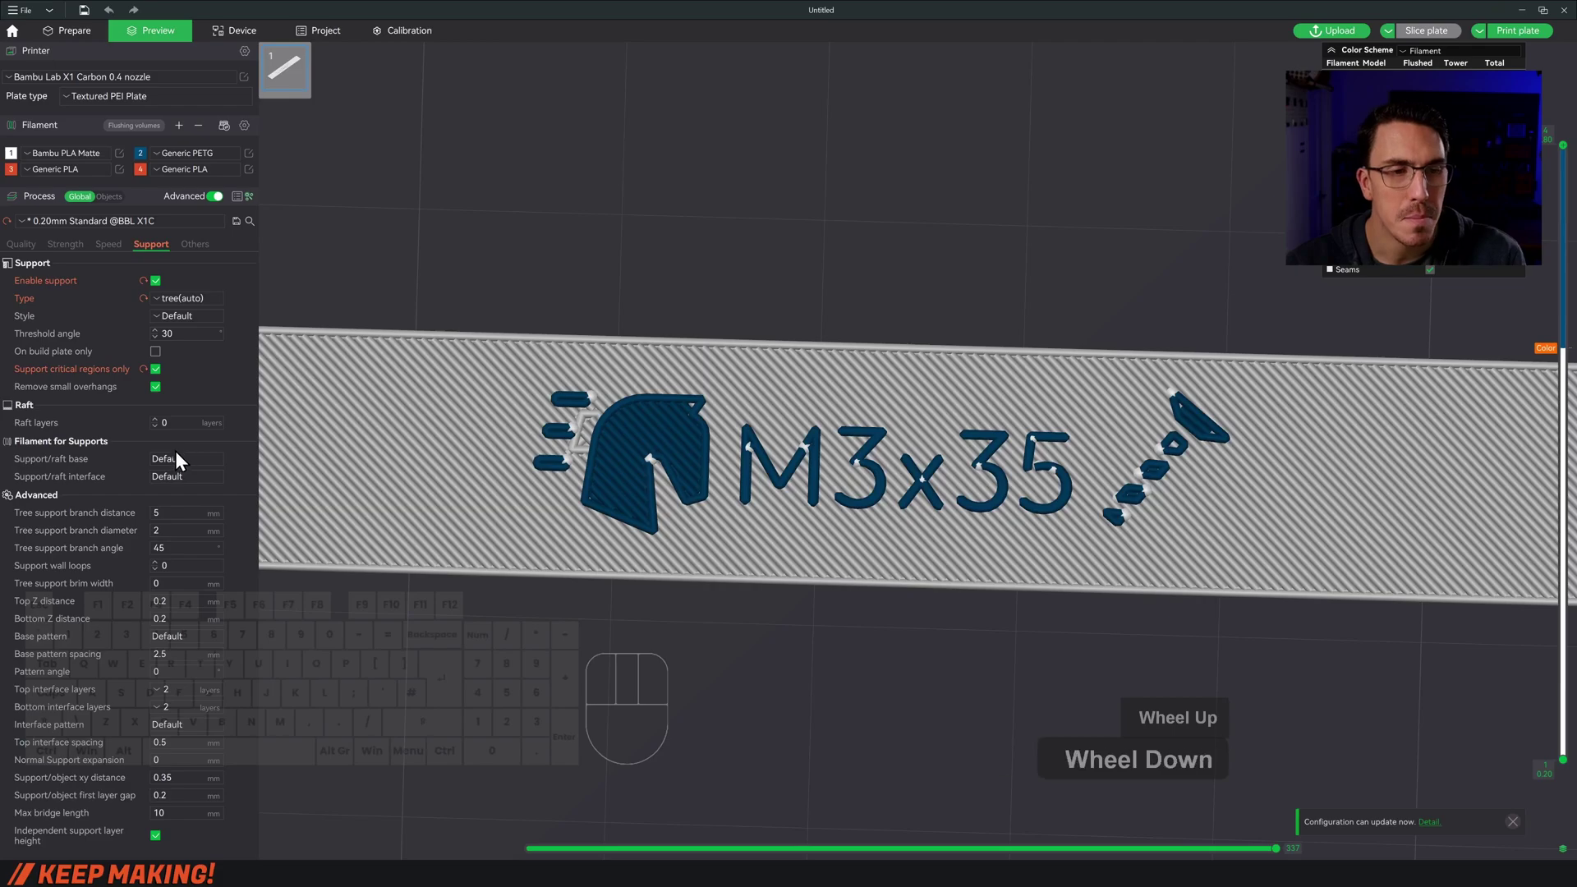
Change the Quality wall generator from Classic to Arachne and re-slice the label
left_click(22, 245)
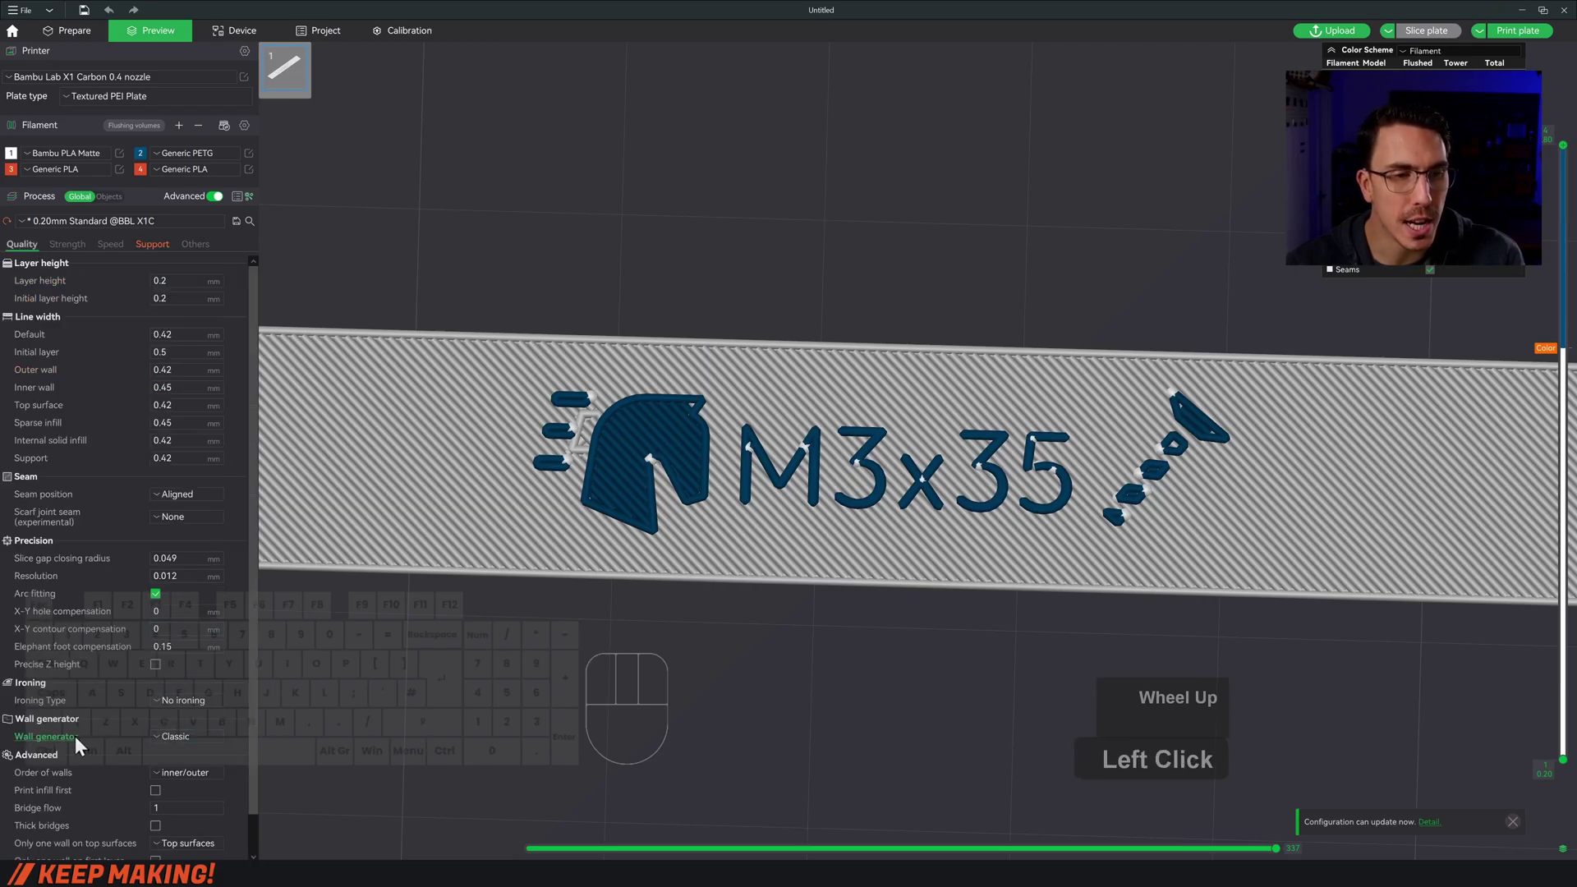
left_click(180, 736)
left_click(181, 767)
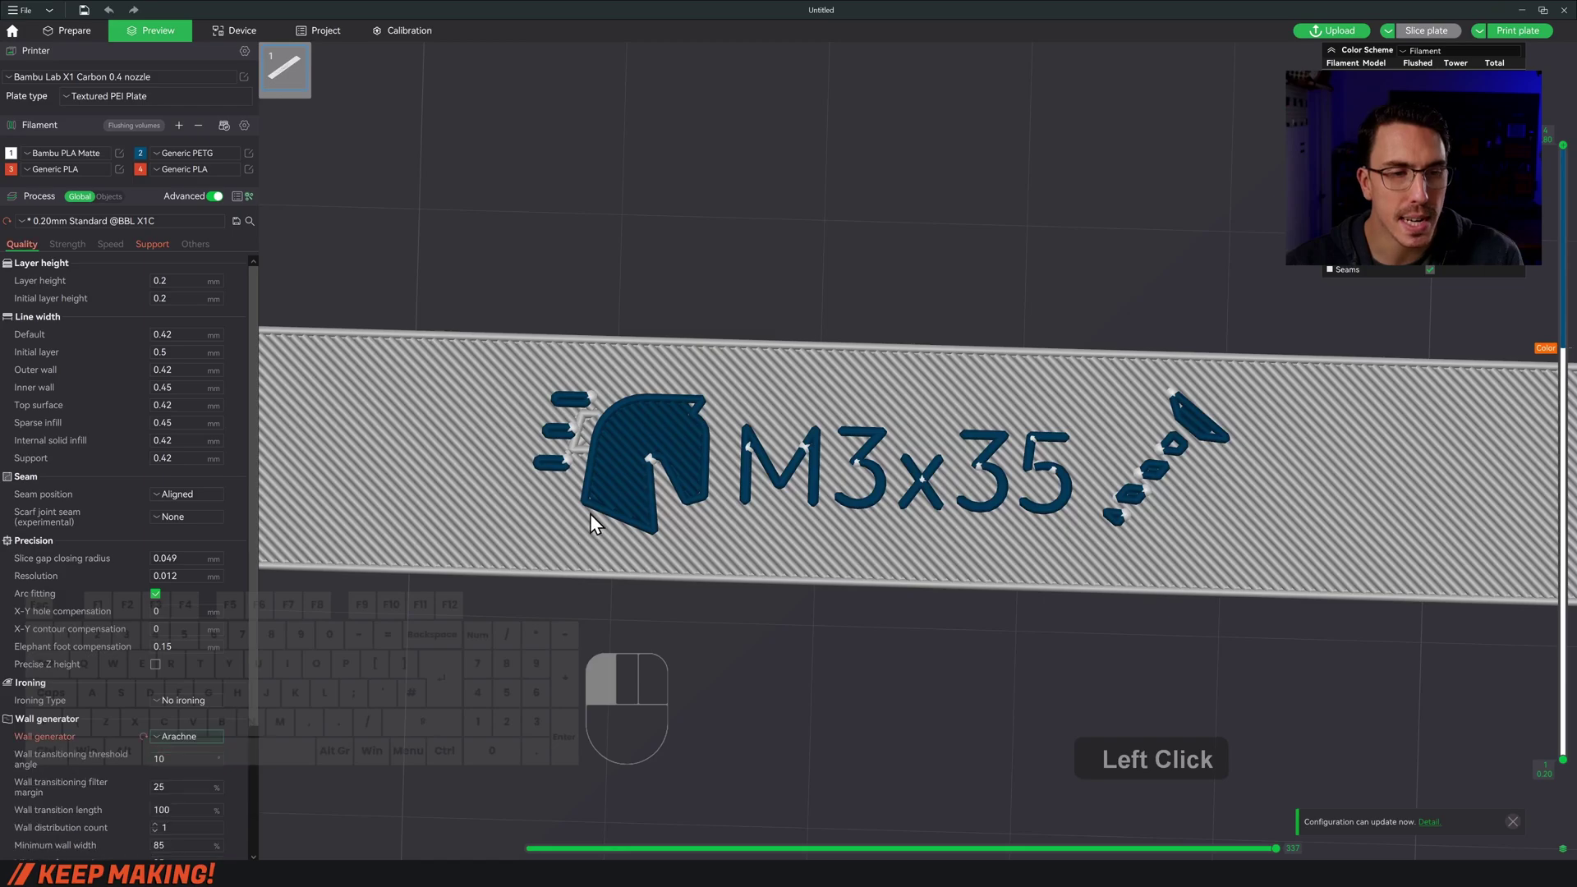
left_click(1443, 38)
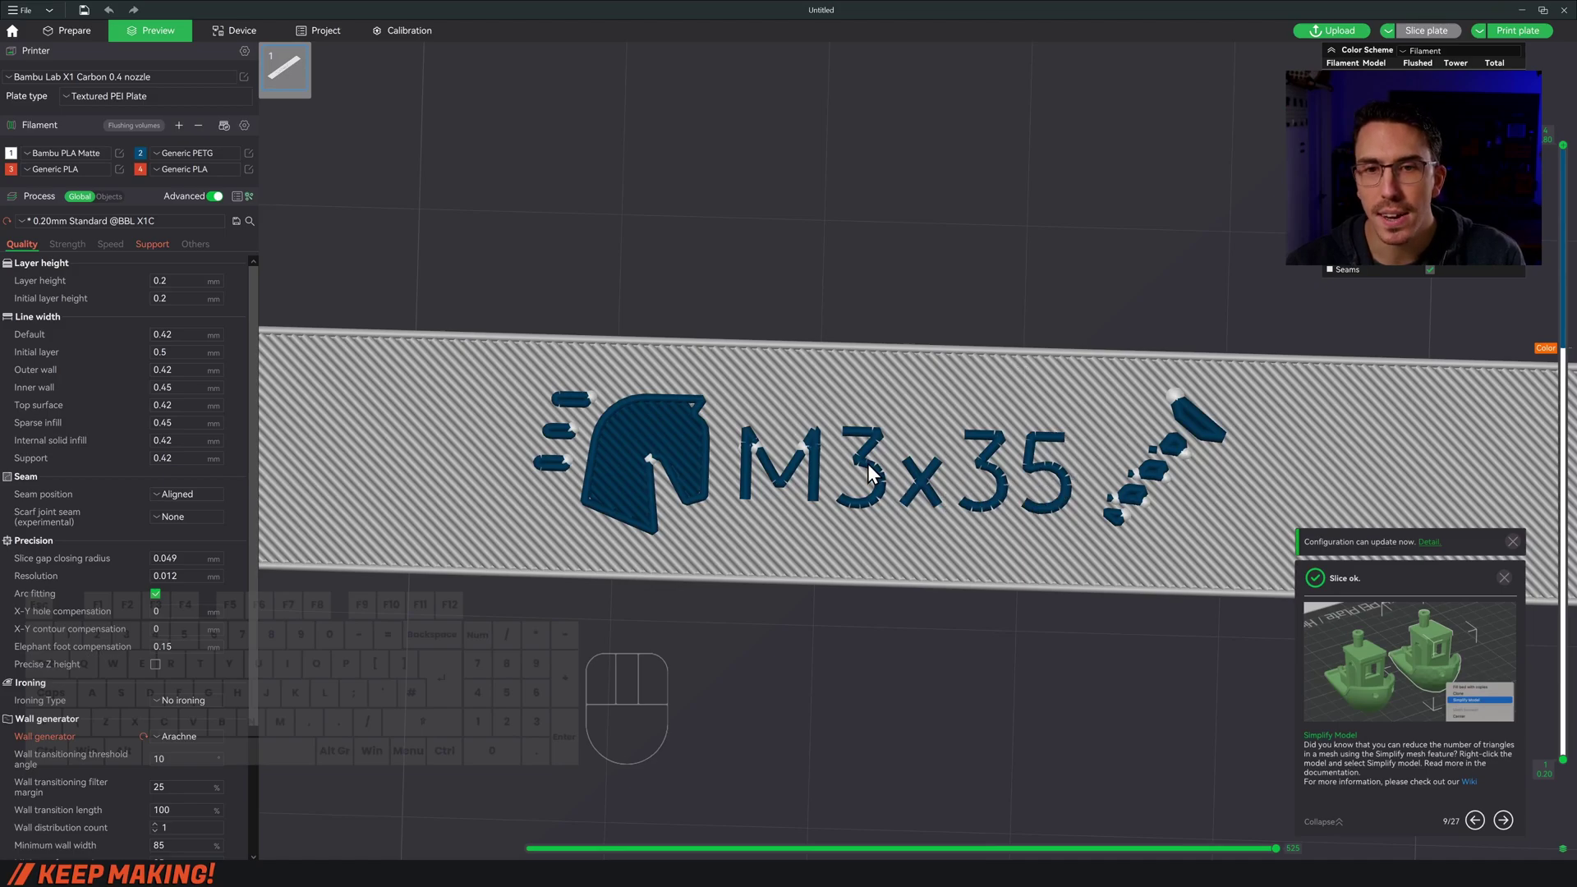
scroll(867, 465, "down", 5)
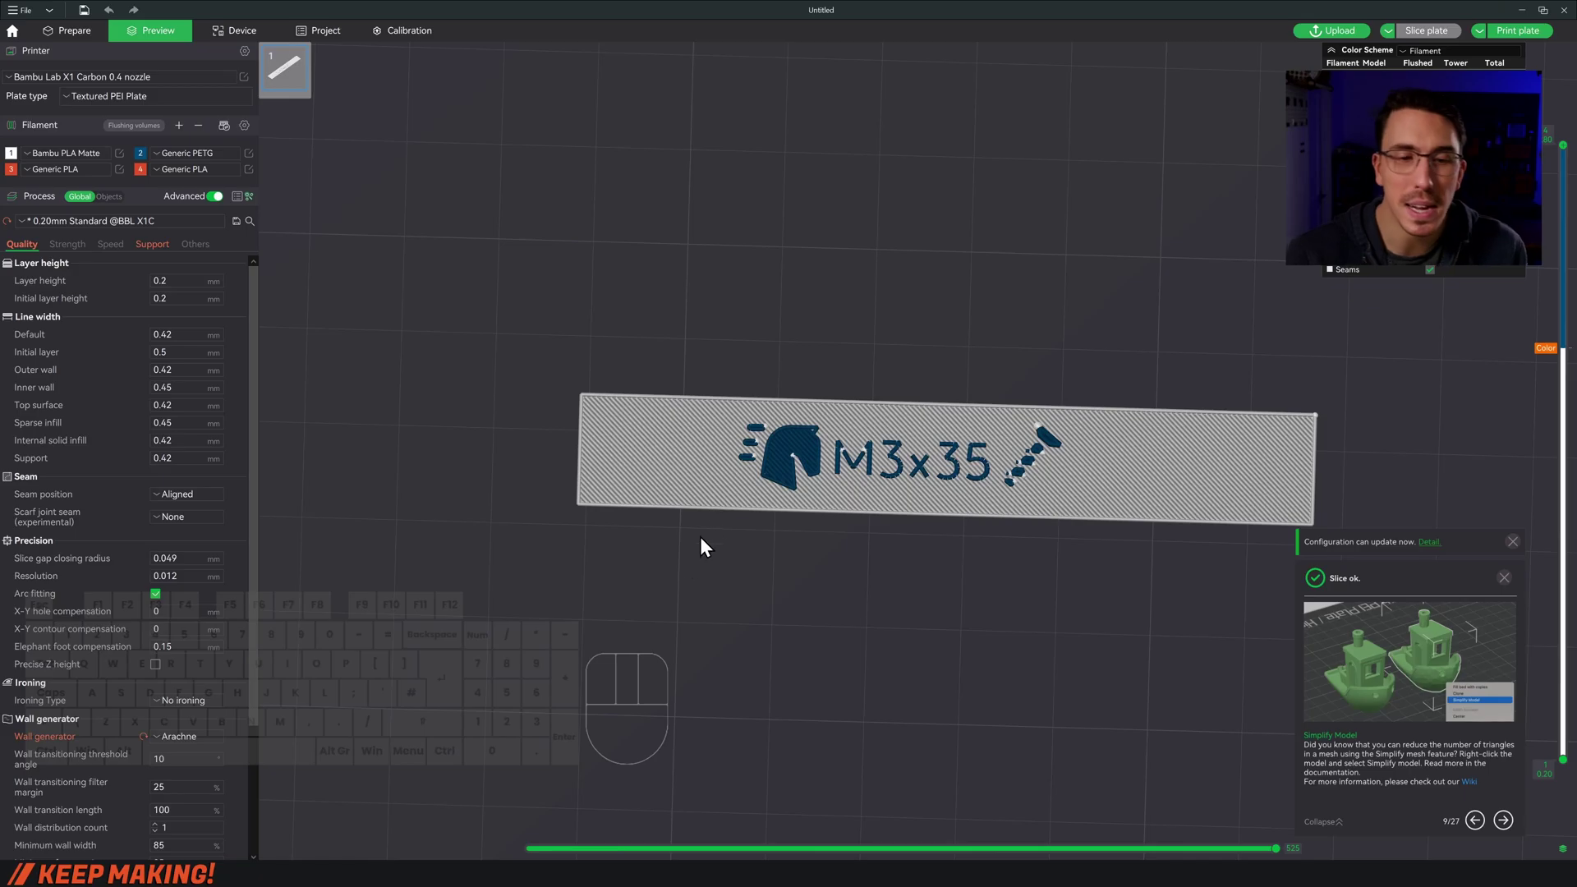
Back in Blender, untick Prep To Print, set the font to Poppins and enlarge the M3x35 text
left_click(562, 875)
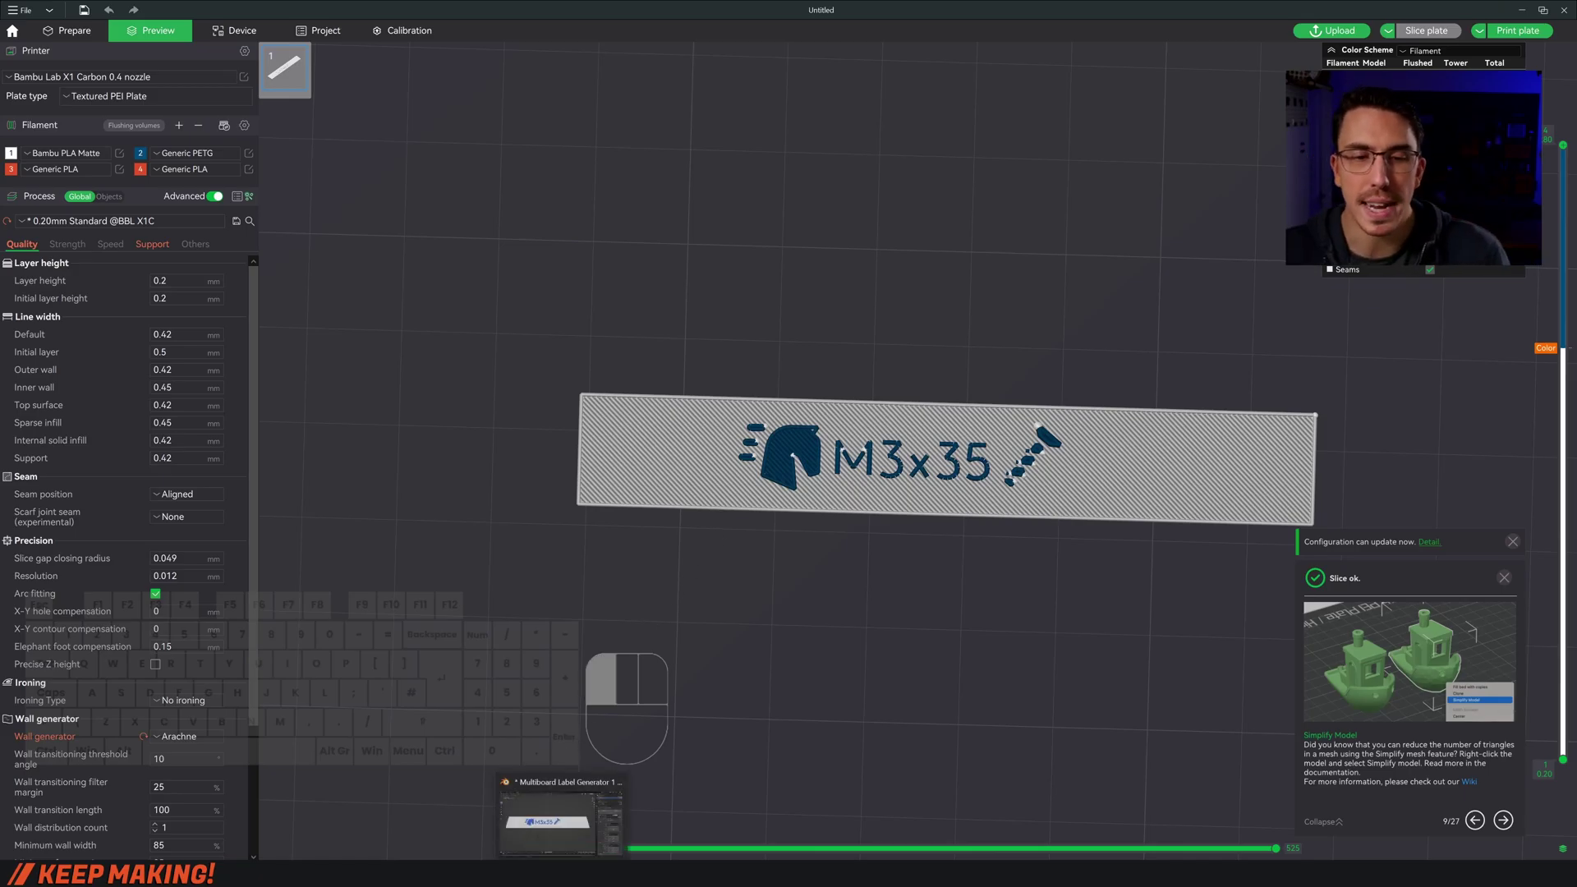
left_click(561, 818)
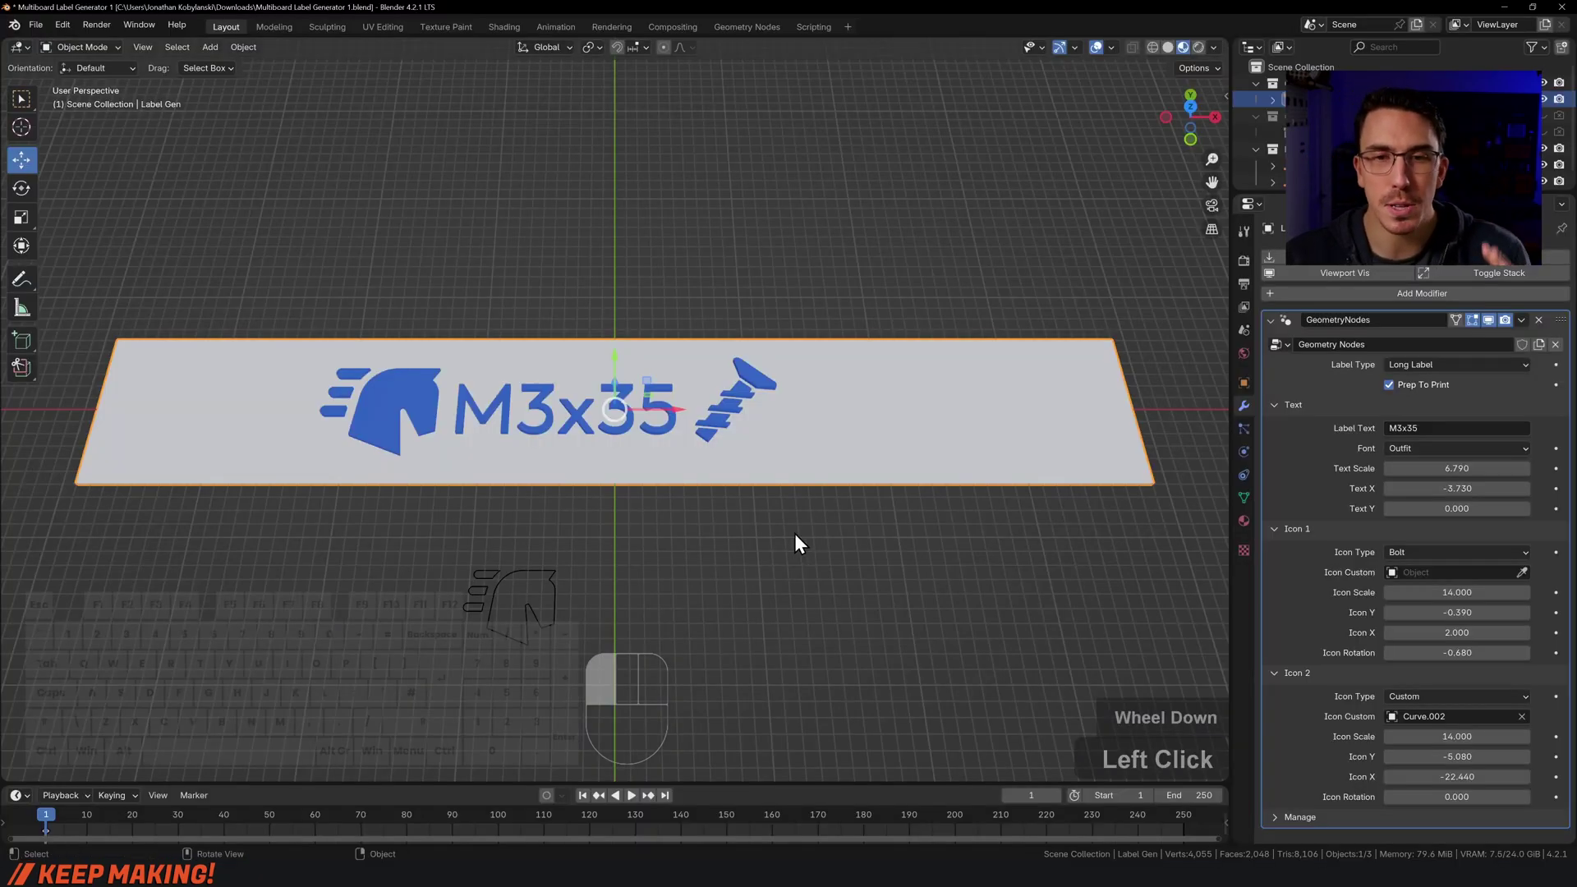
left_click(1389, 385)
left_click(1431, 447)
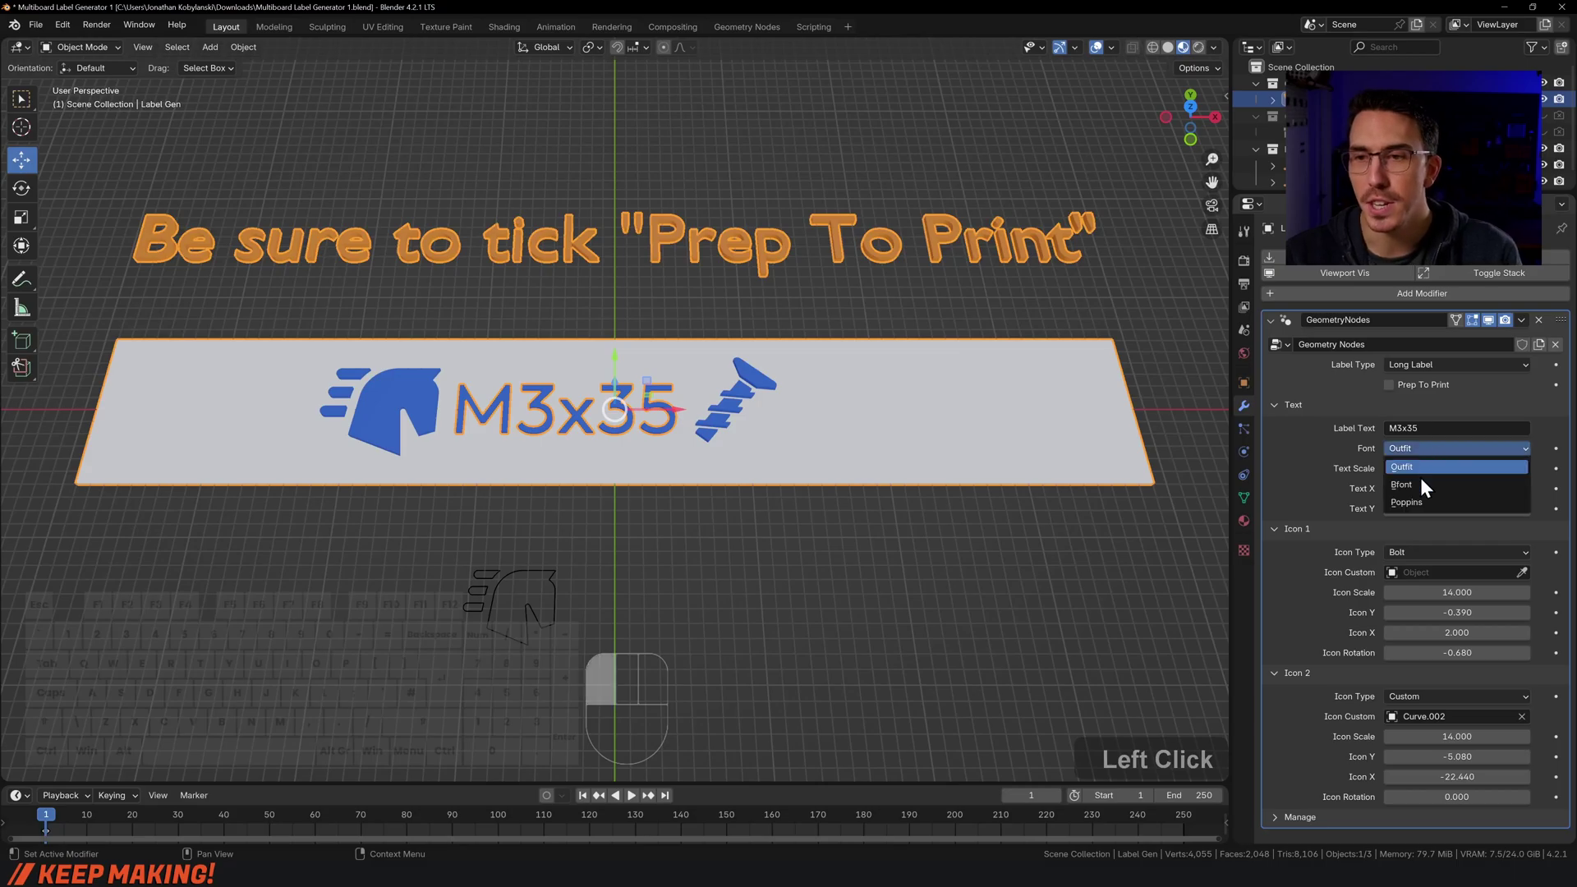
left_click(1425, 500)
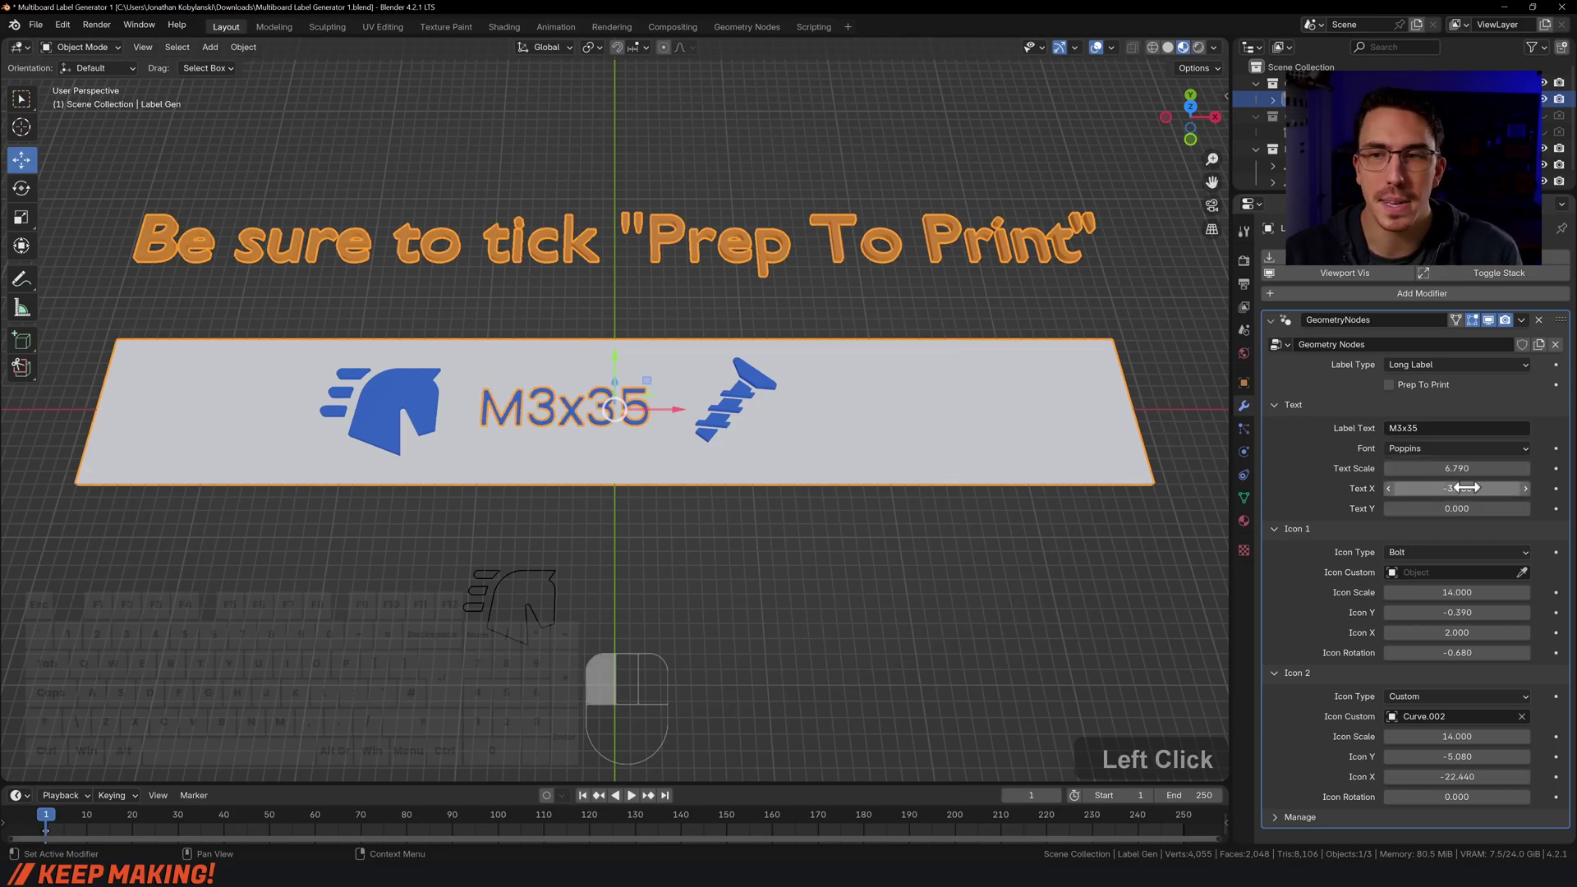
mouse_move(1428, 468)
left_mouse_down()
mouse_move(1499, 468)
mouse_move(1433, 472)
mouse_move(1434, 506)
mouse_move(1436, 489)
mouse_move(1423, 493)
left_mouse_up()
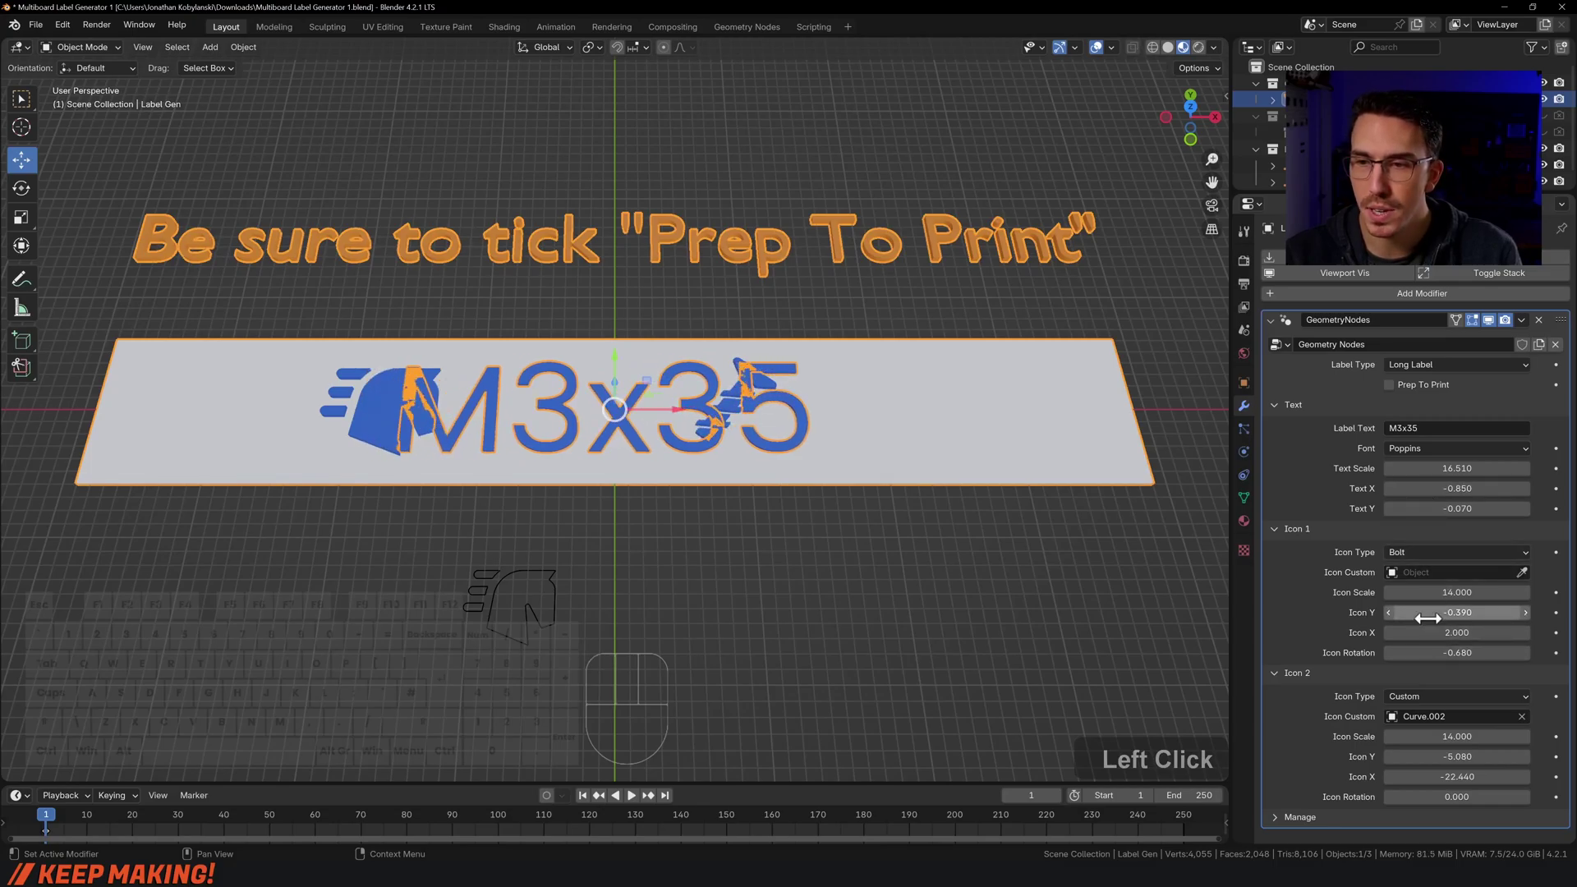
Rotate the bolt icon to -1.570 and enlarge it, reposition the horse, and re-enable Prep To Print
left_click_drag(1439, 612, 1442, 652)
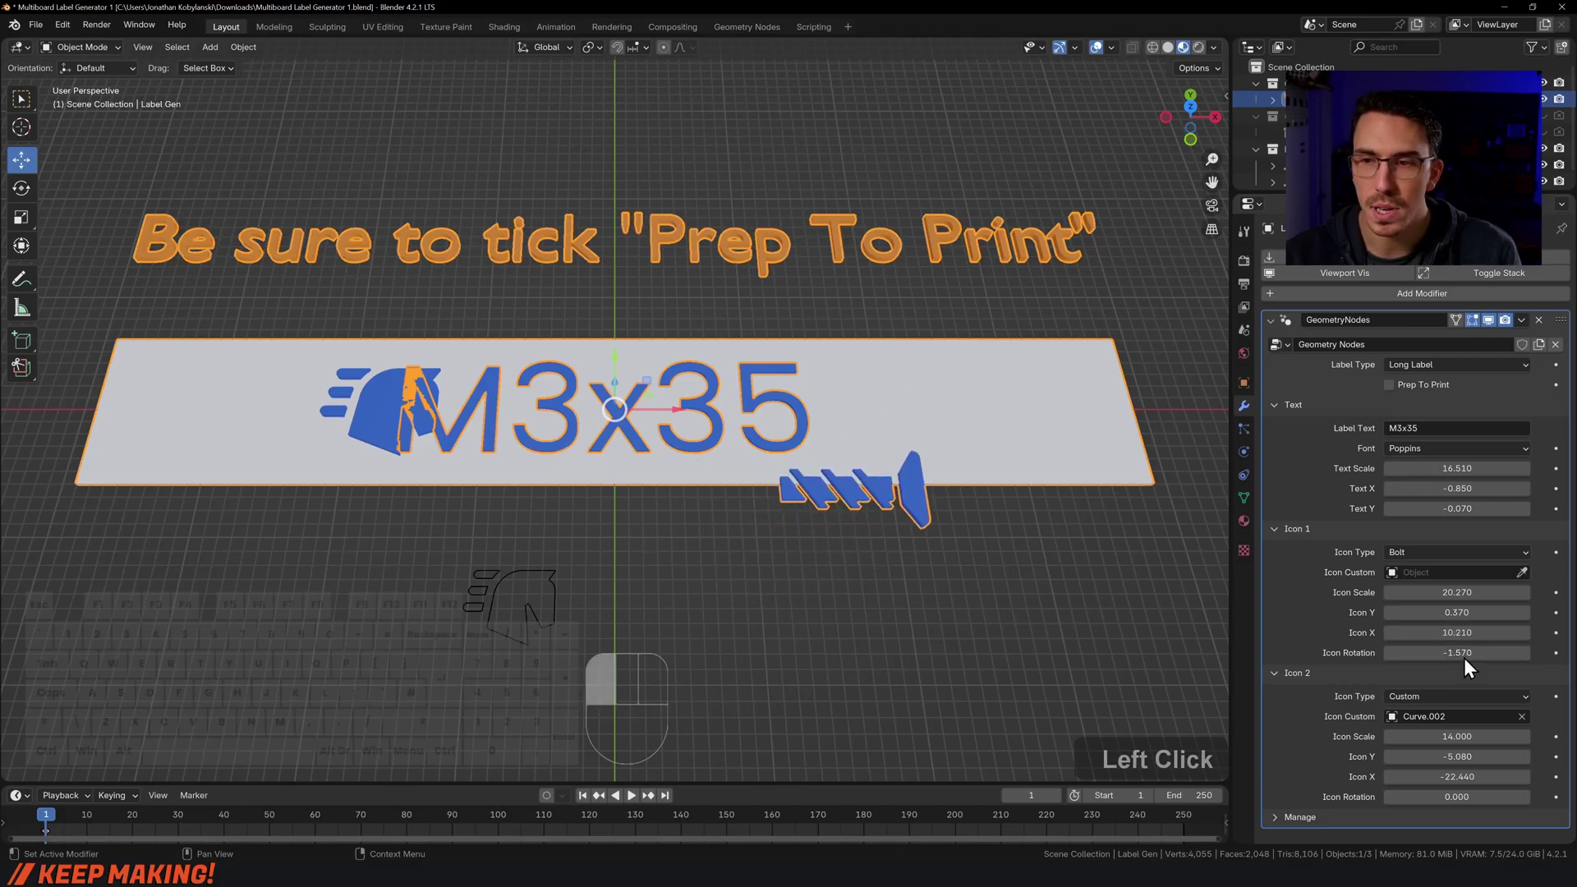
left_click(1465, 605)
left_click_drag(1458, 592, 1482, 633)
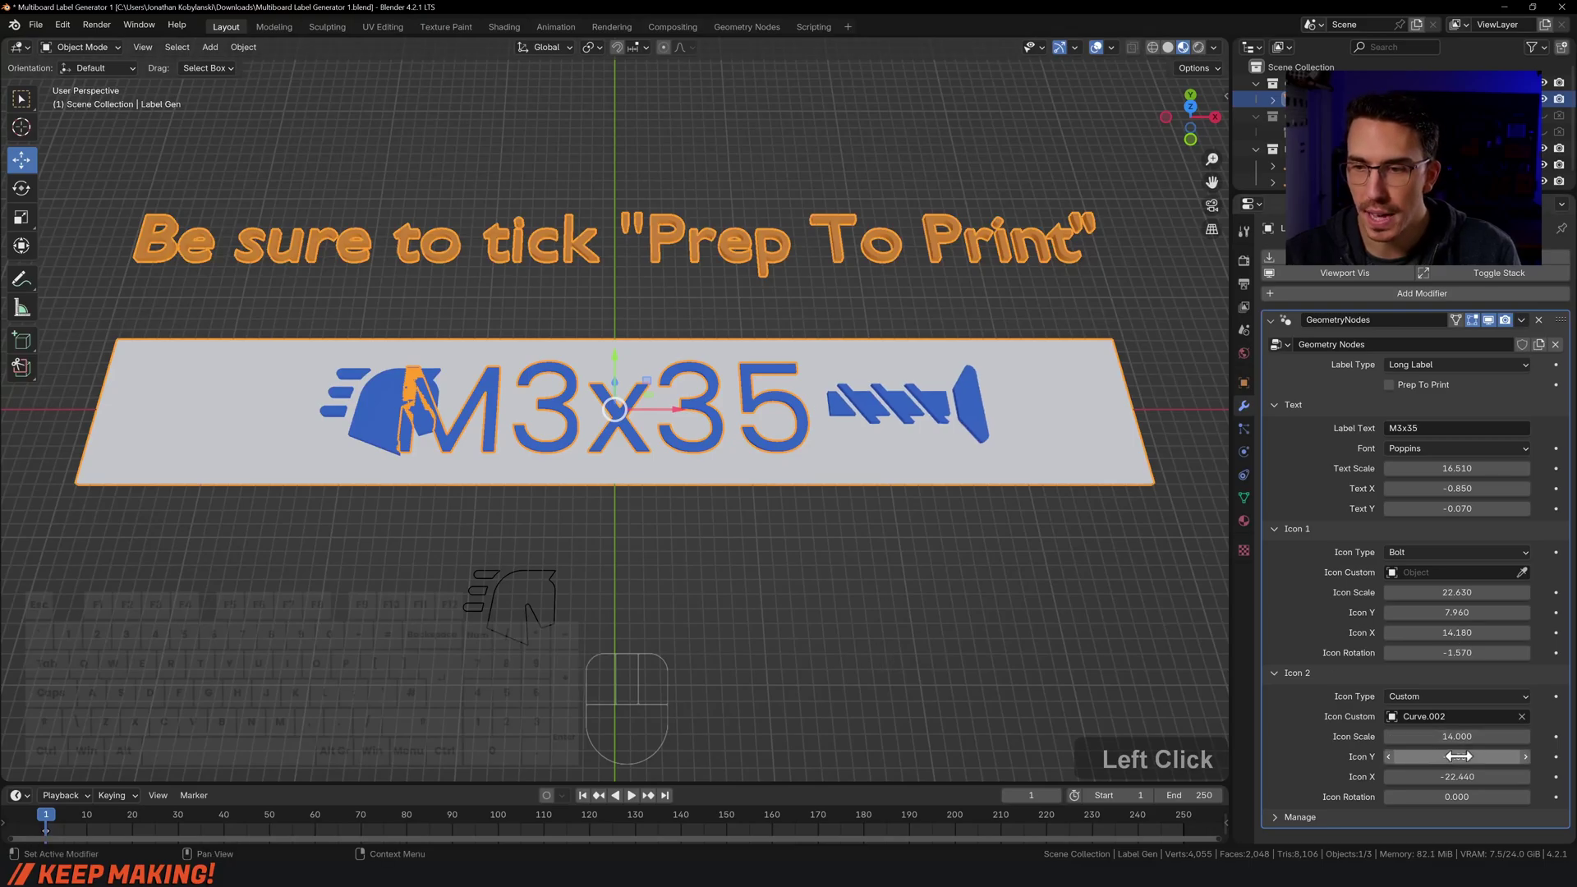
mouse_move(1458, 757)
left_mouse_down()
mouse_move(1439, 756)
mouse_move(1461, 757)
mouse_move(1457, 776)
mouse_move(1425, 777)
mouse_move(1459, 736)
mouse_move(1458, 778)
mouse_move(1438, 777)
mouse_move(1470, 756)
left_mouse_up()
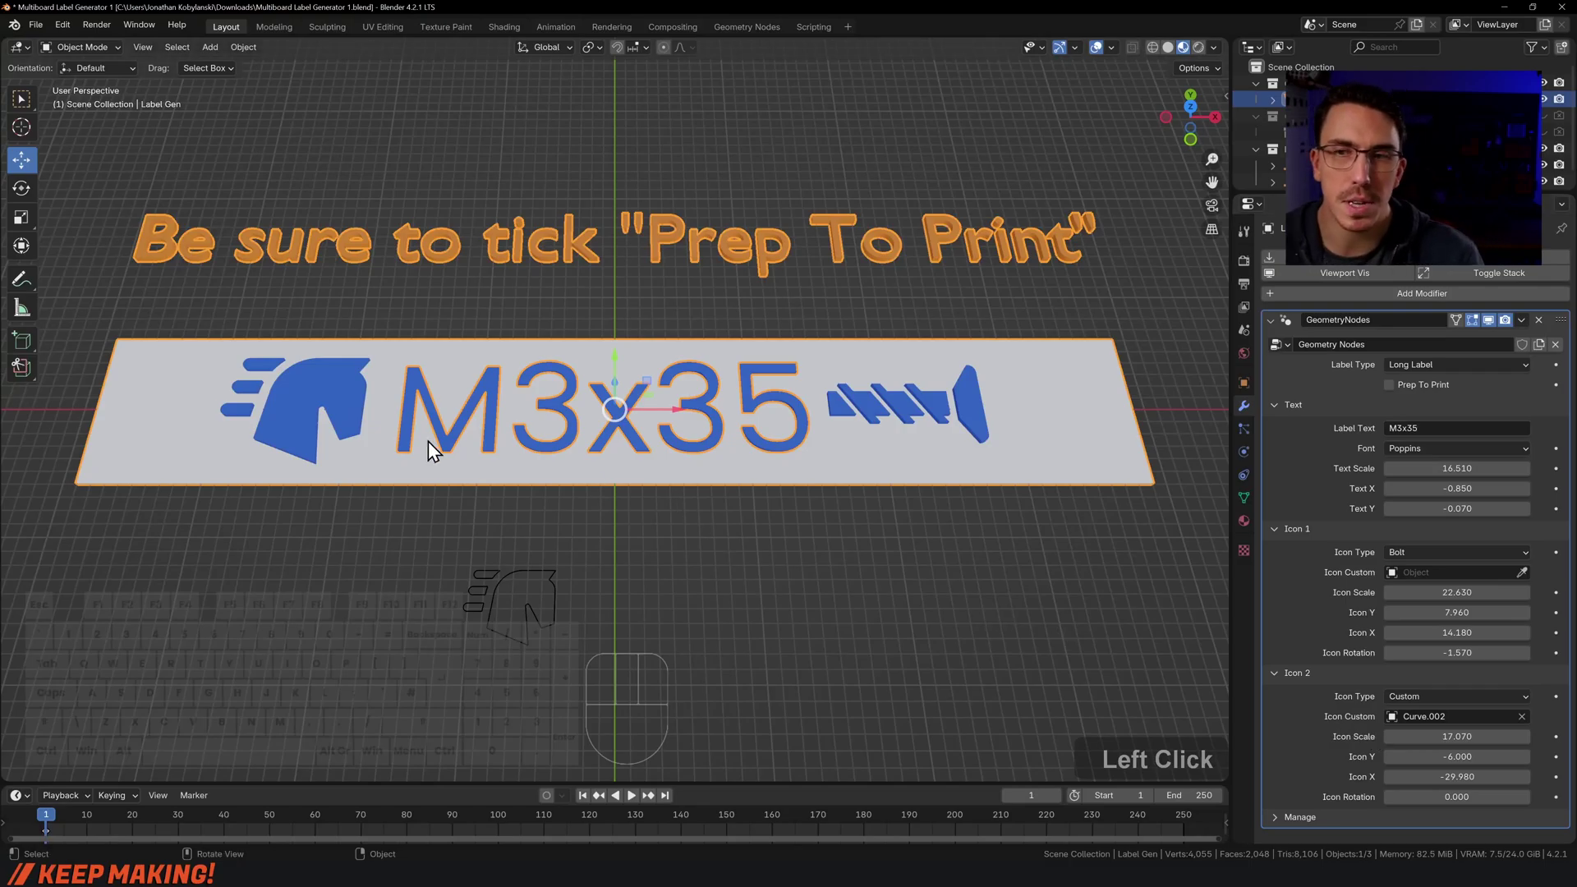
left_click(1390, 386)
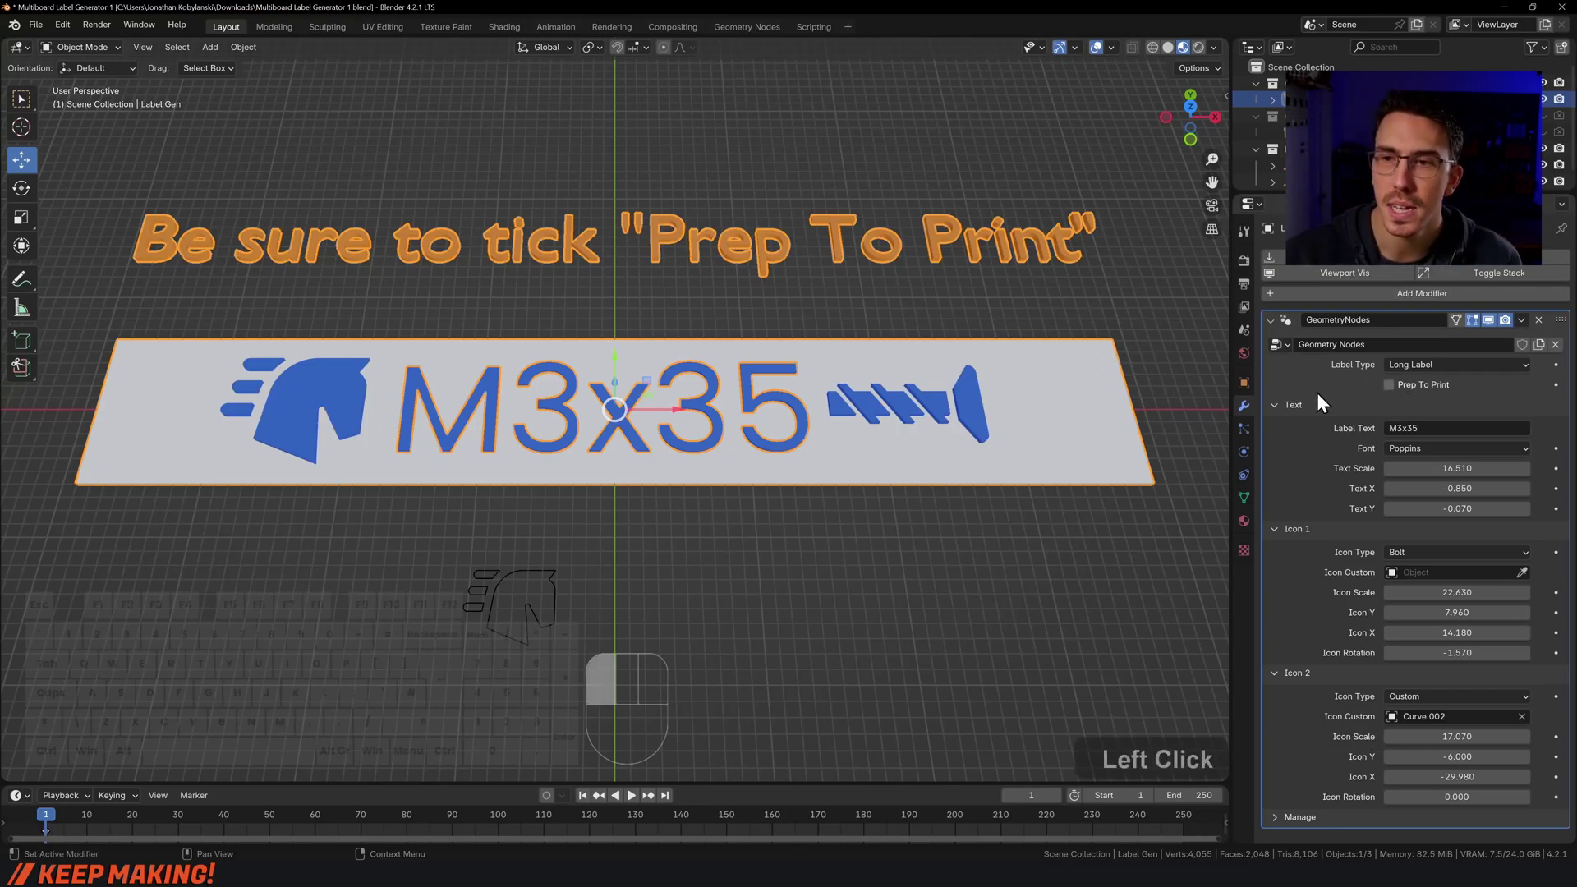
Export the restyled label as STL, named 'Multiboard Label Generator 2.stl'
left_click(36, 21)
mouse_move(103, 274)
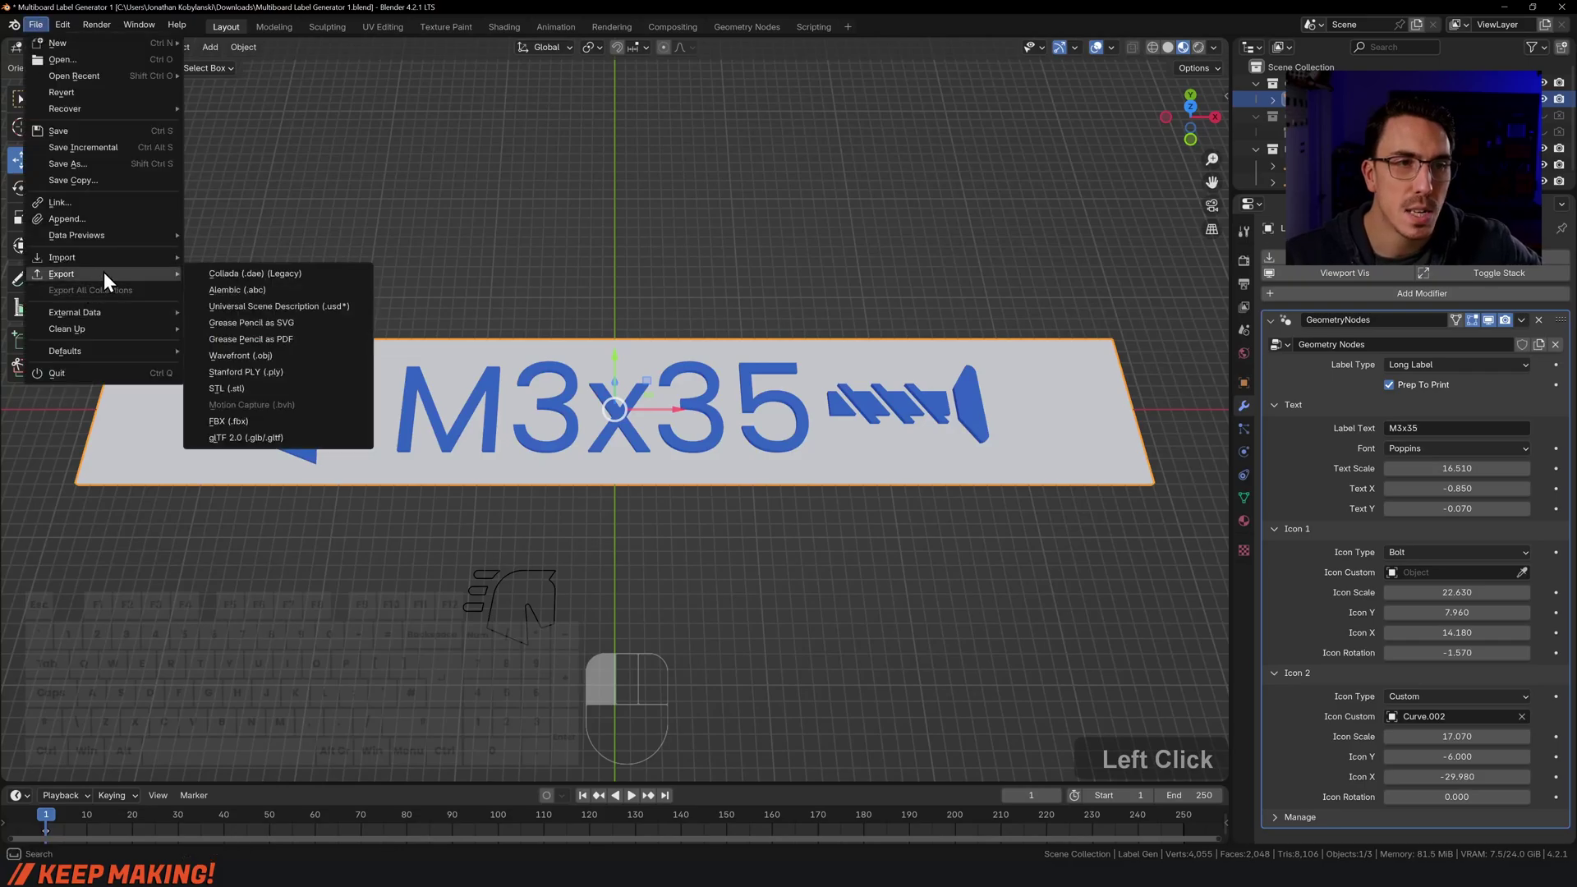
left_click(243, 388)
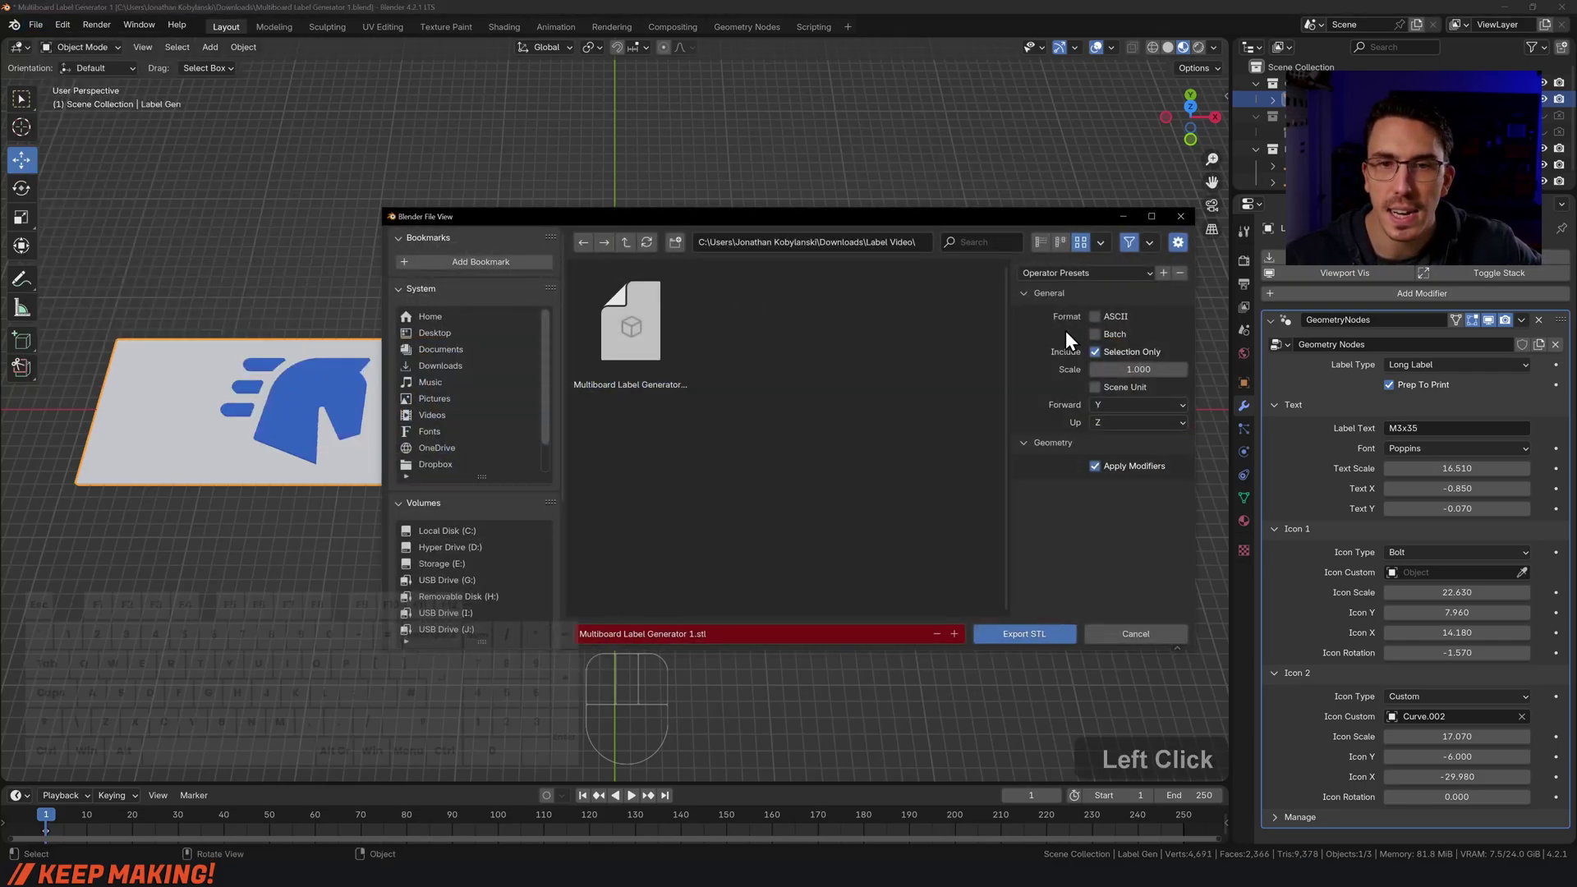
left_click(956, 631)
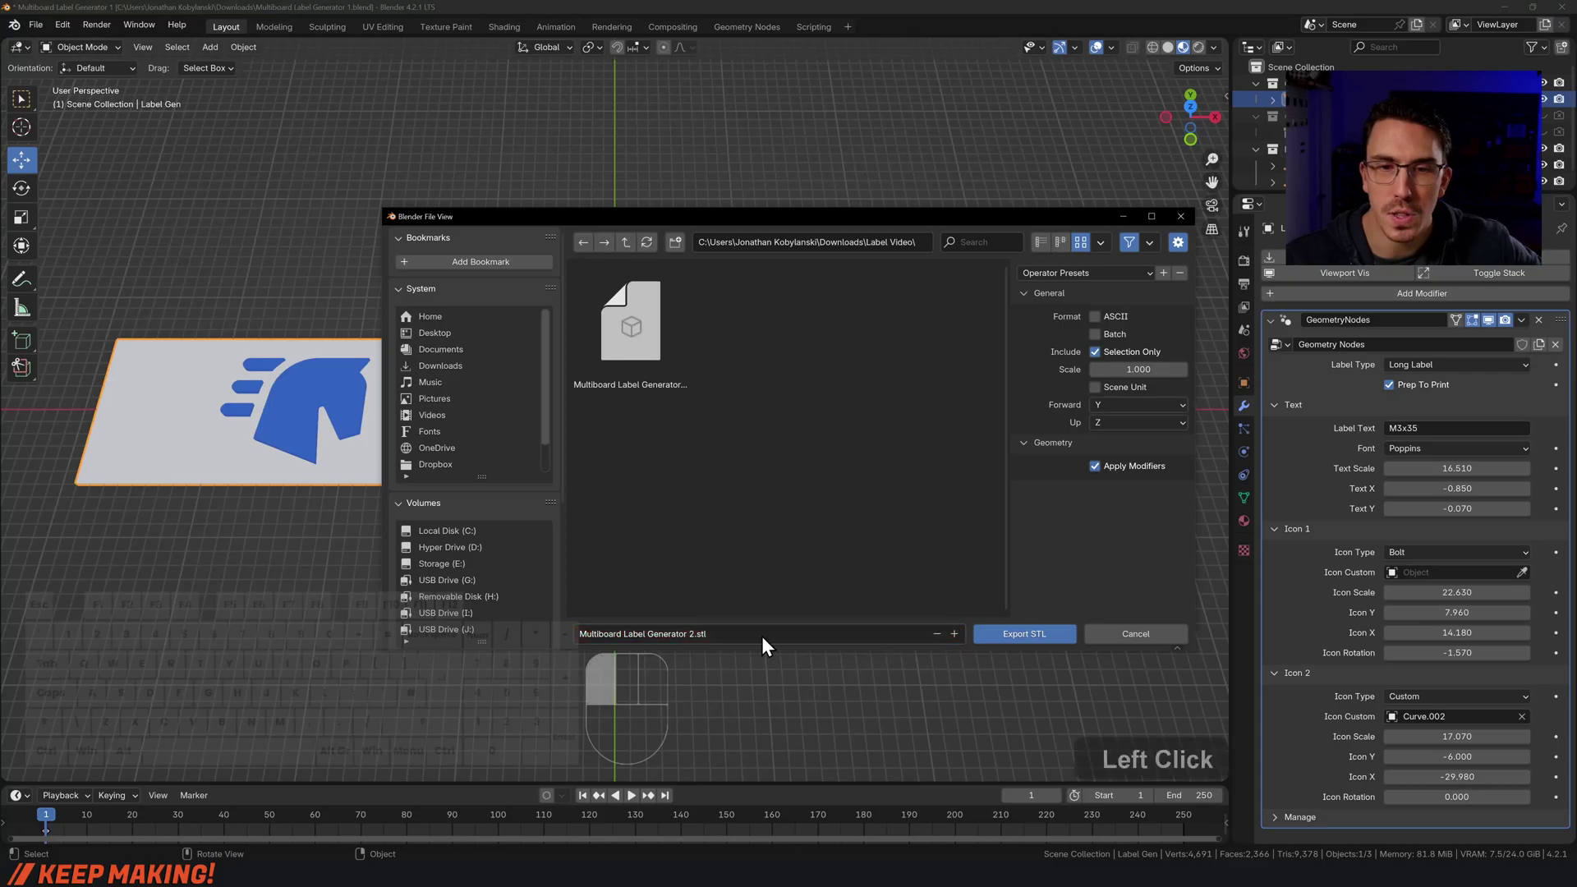
left_click(1045, 634)
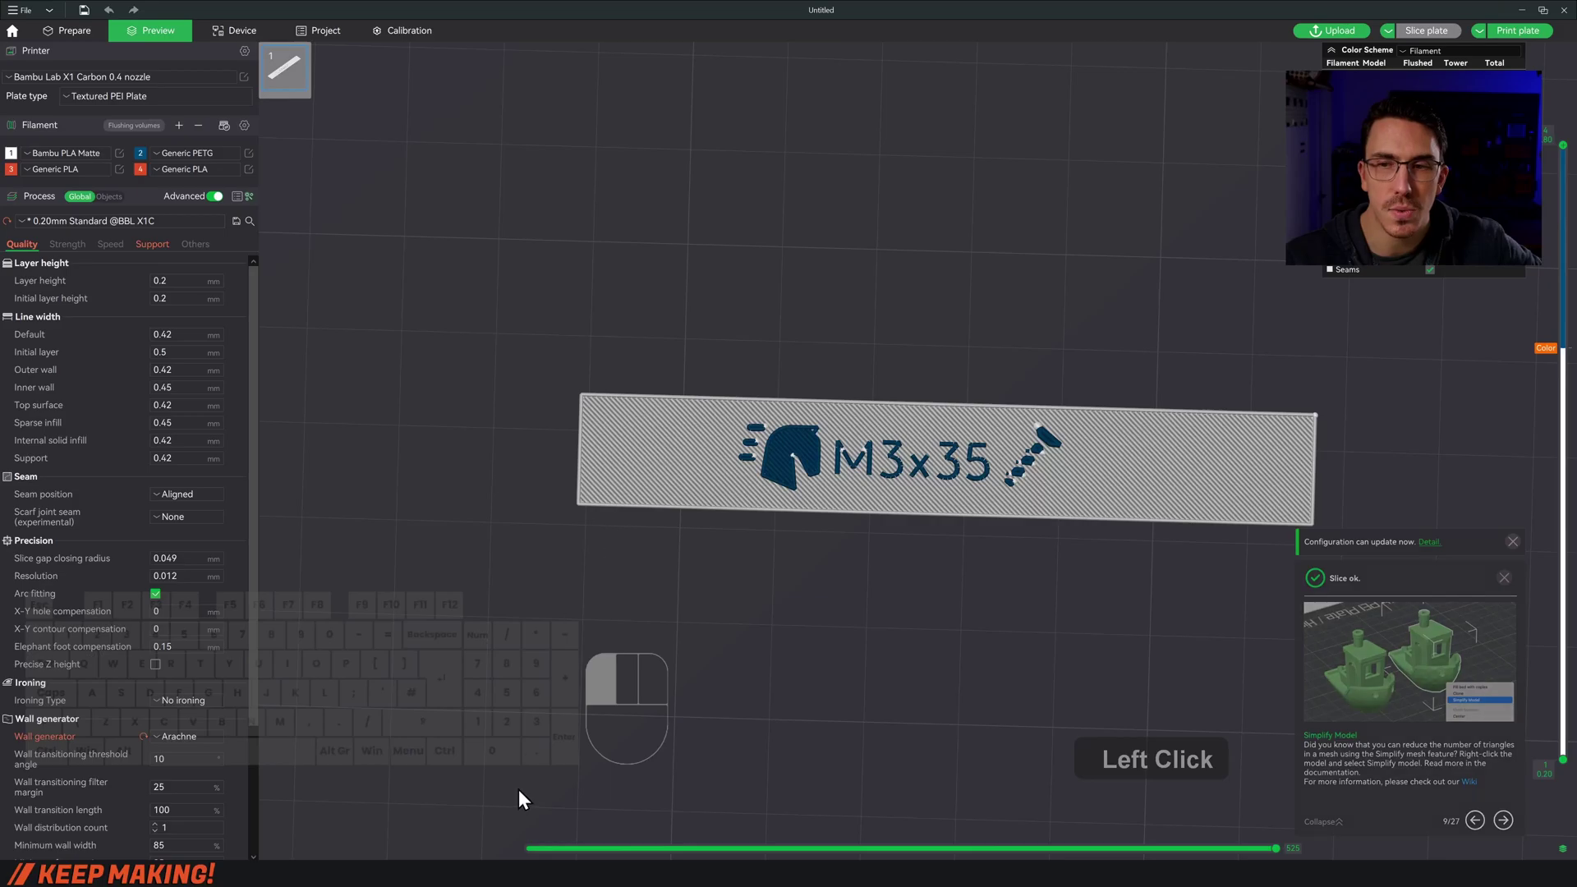
Drag 'Multiboard Label Generator 2.stl' onto the plate and place it below the first label
left_click(493, 875)
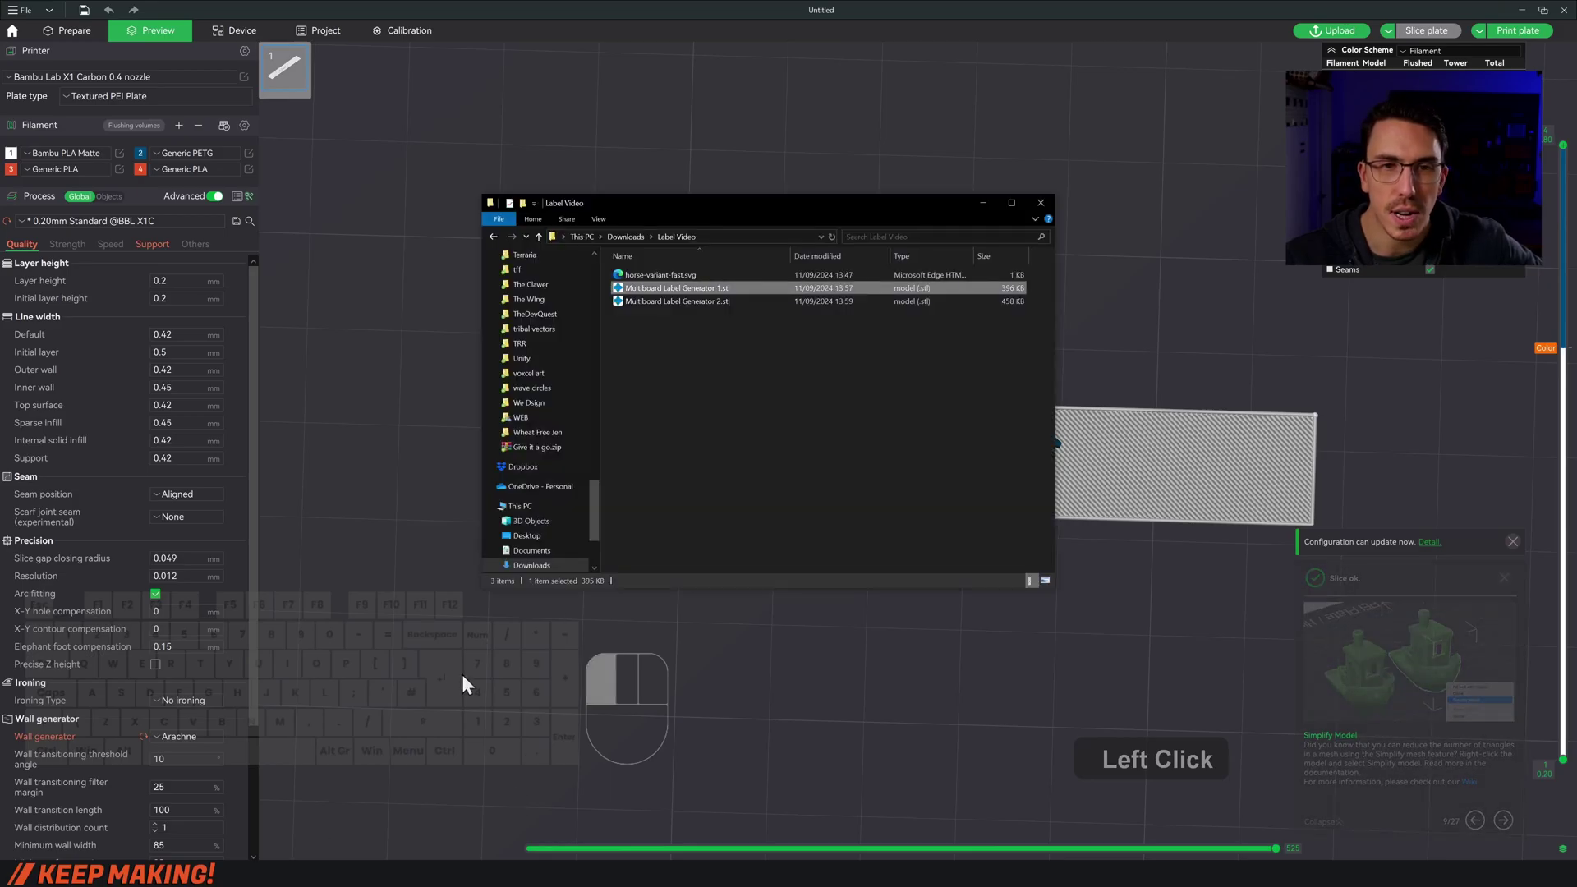
left_click_drag(718, 298, 1117, 289)
left_click_drag(960, 540, 975, 645)
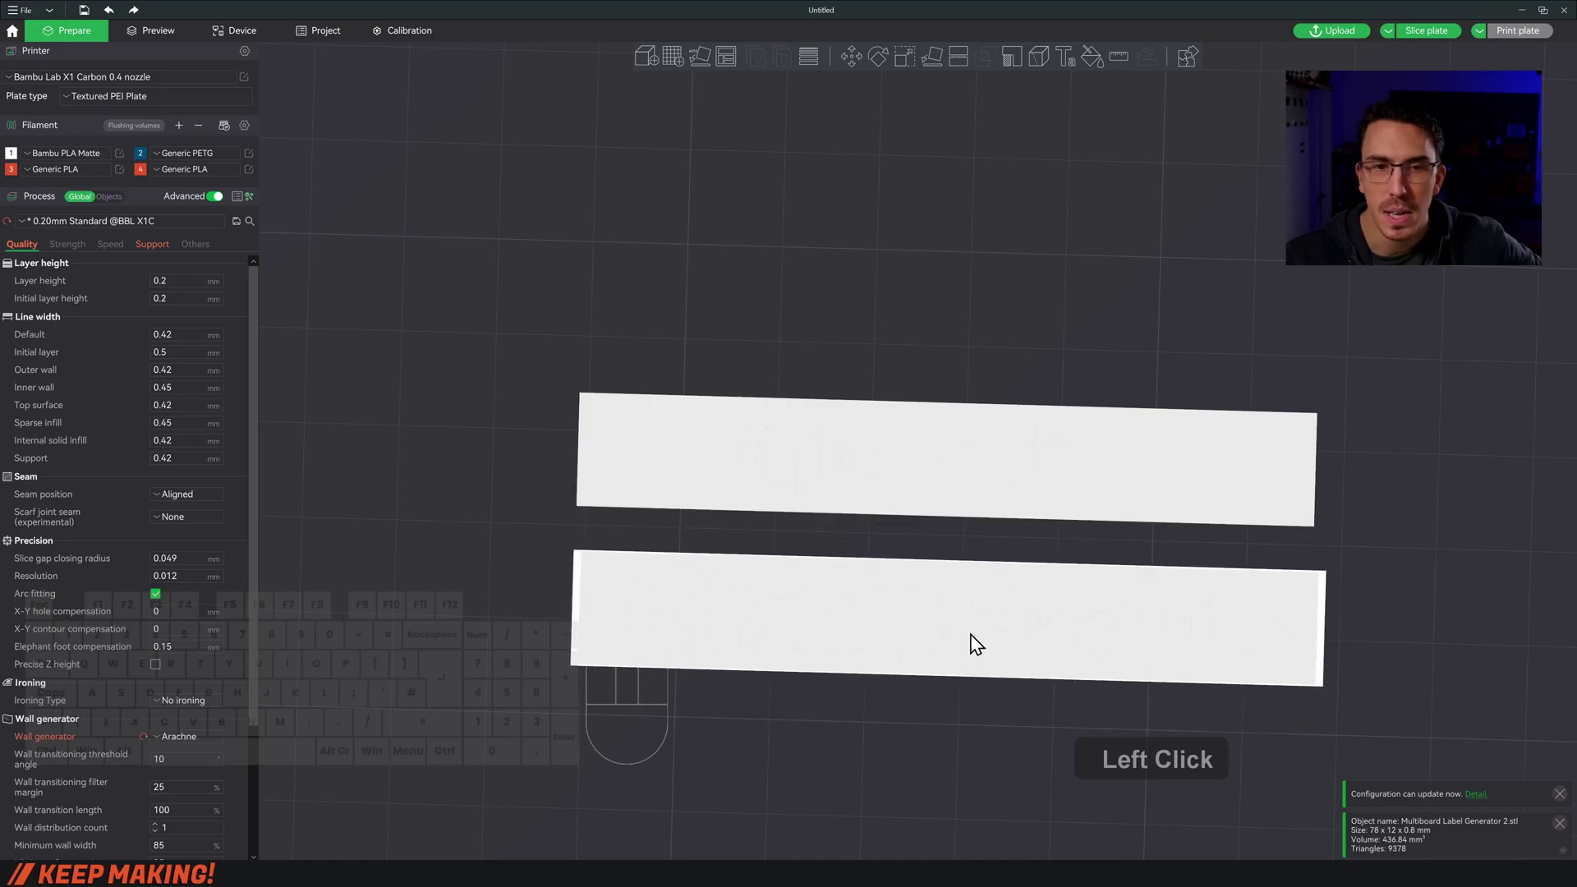
Slice the plate and inspect both sliced labels' blue lettering from several angles
left_click(1421, 33)
left_click_drag(1106, 370, 1388, 361)
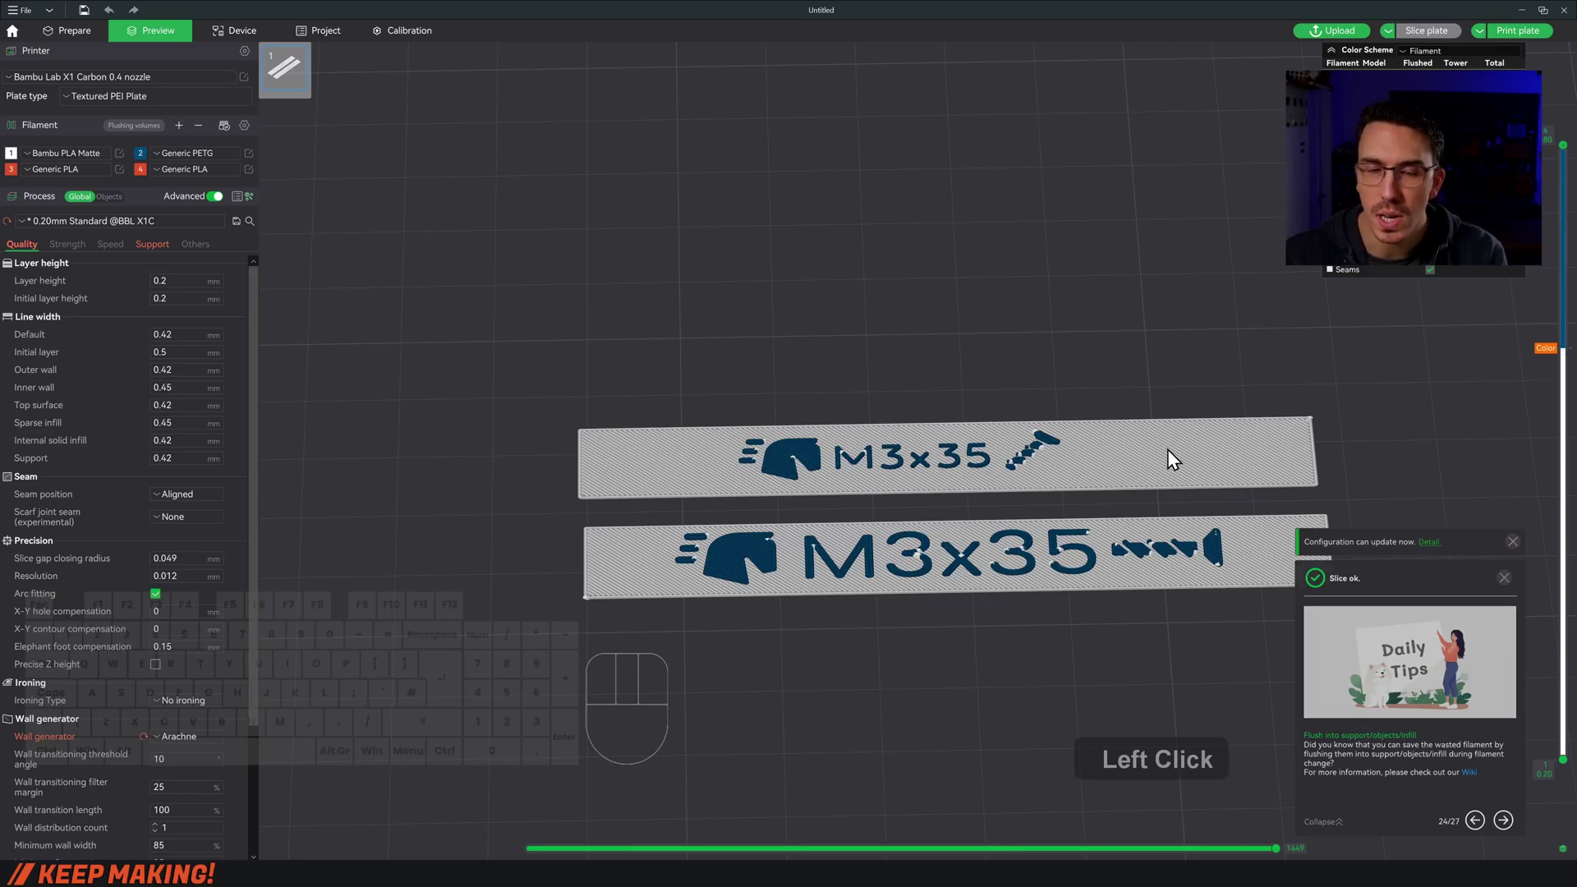
middle_click_drag(1169, 454, 958, 416)
scroll(973, 563, "up", 3)
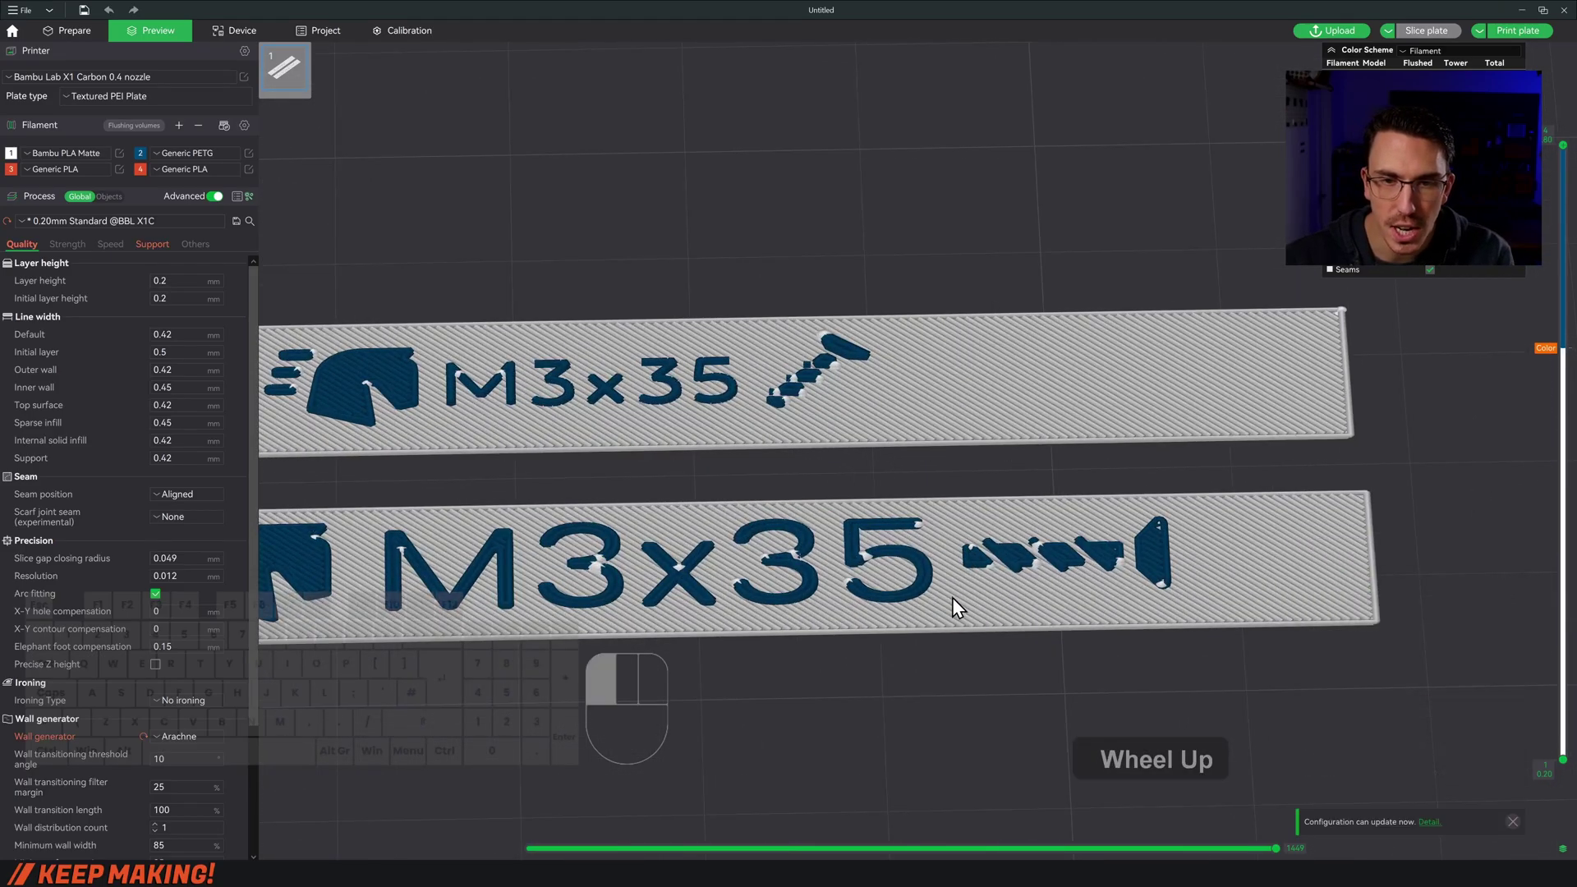
left_click_drag(953, 598, 948, 624)
scroll(944, 637, "down", 2)
middle_click_drag(889, 618, 862, 564)
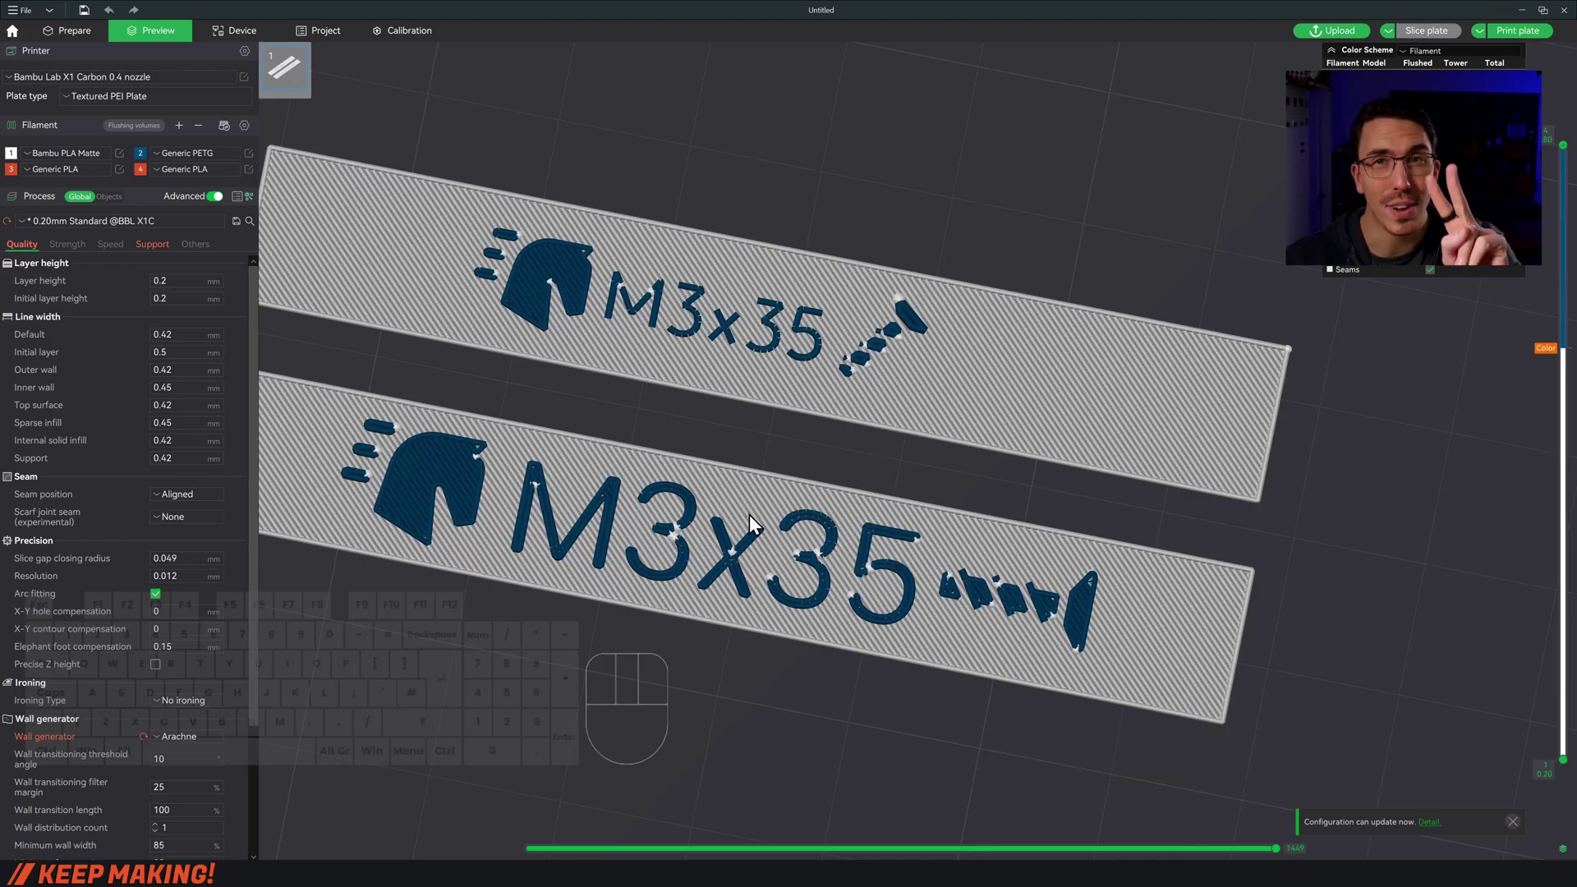
scroll(724, 553, "up", 2)
scroll(748, 542, "down", 3)
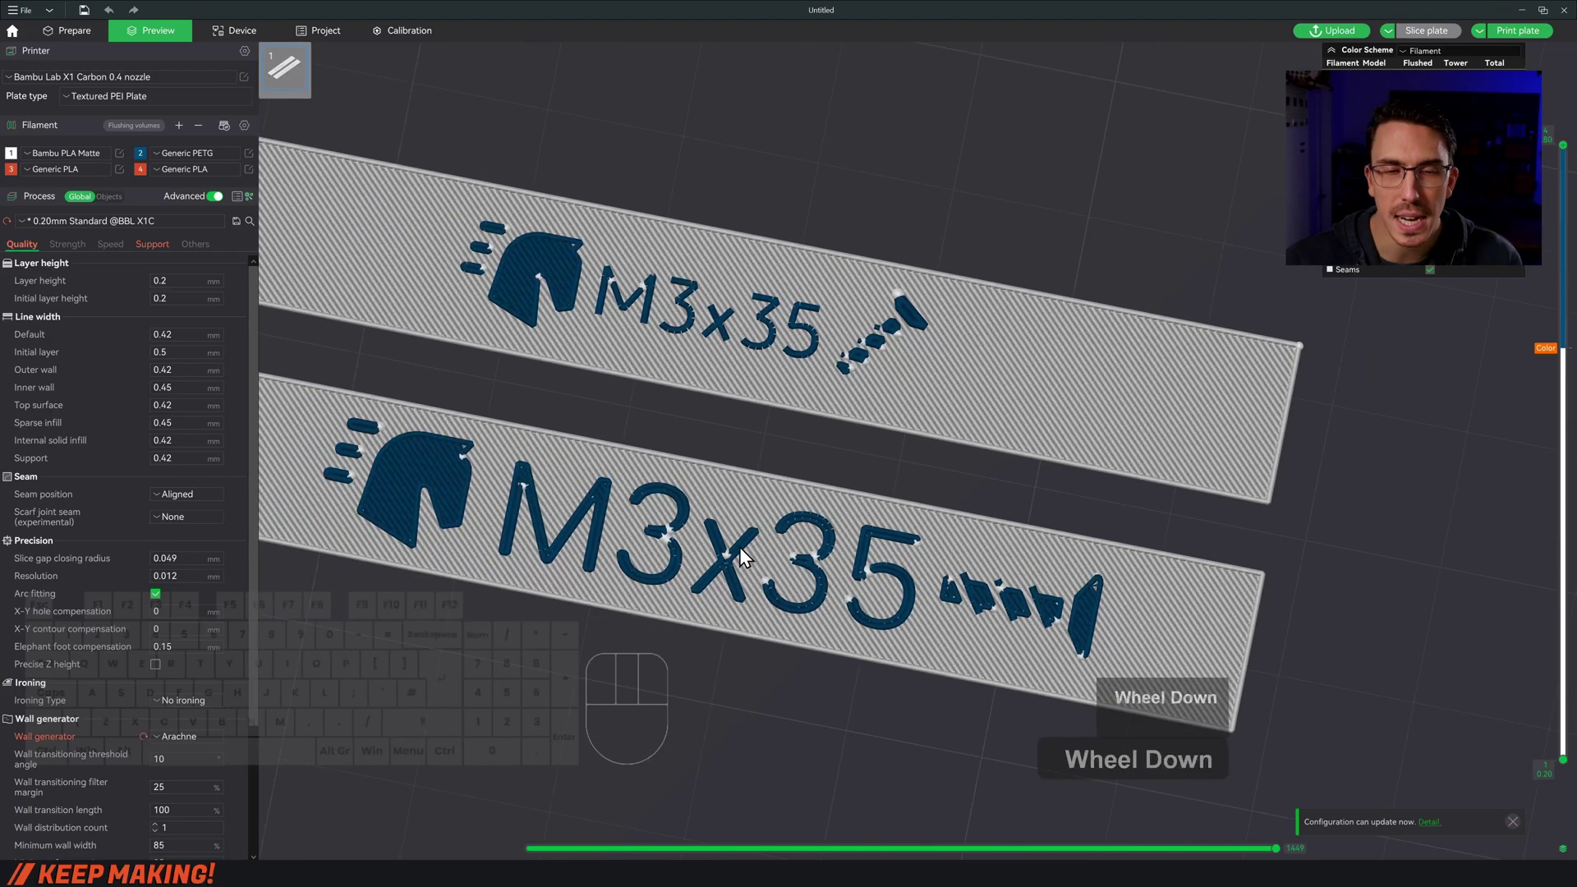